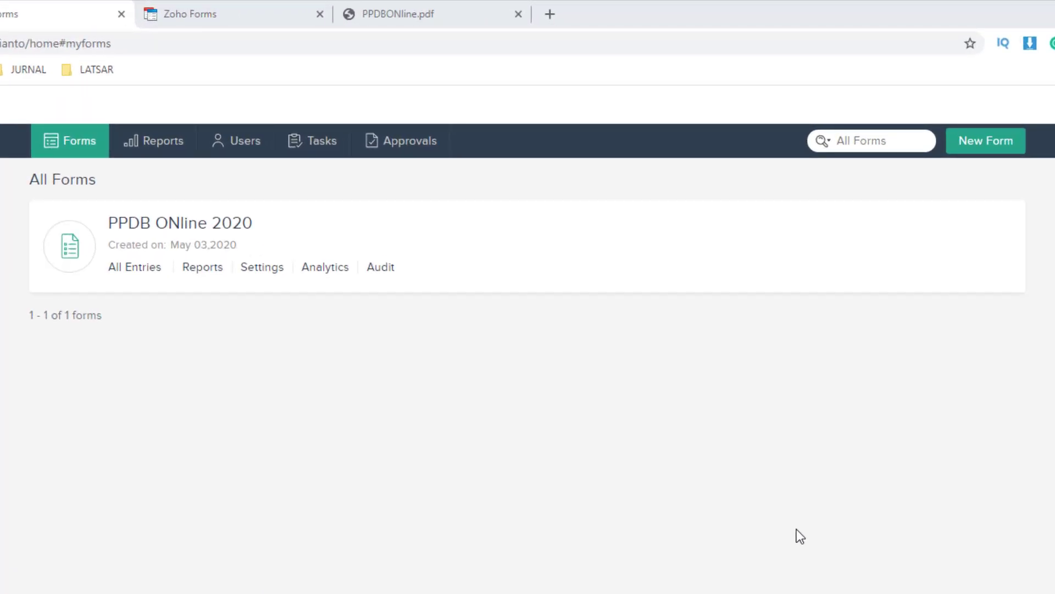
# - Open the live PPDB ONline 2020 form and examine its title, school description and welcome text
pyautogui.click(224, 10)
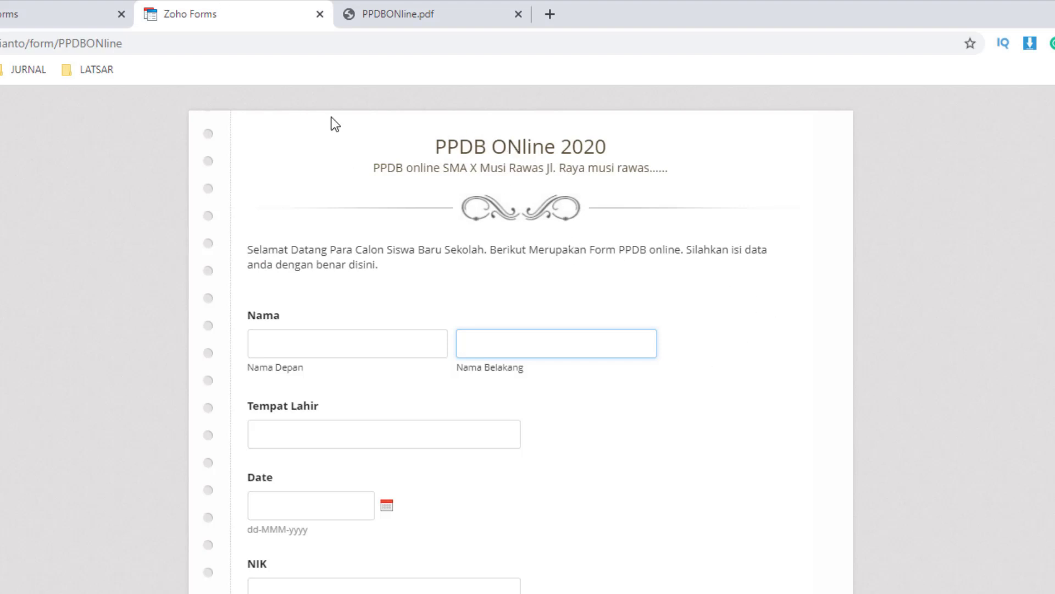
pyautogui.moveTo(436, 148); pyautogui.dragTo(617, 149)
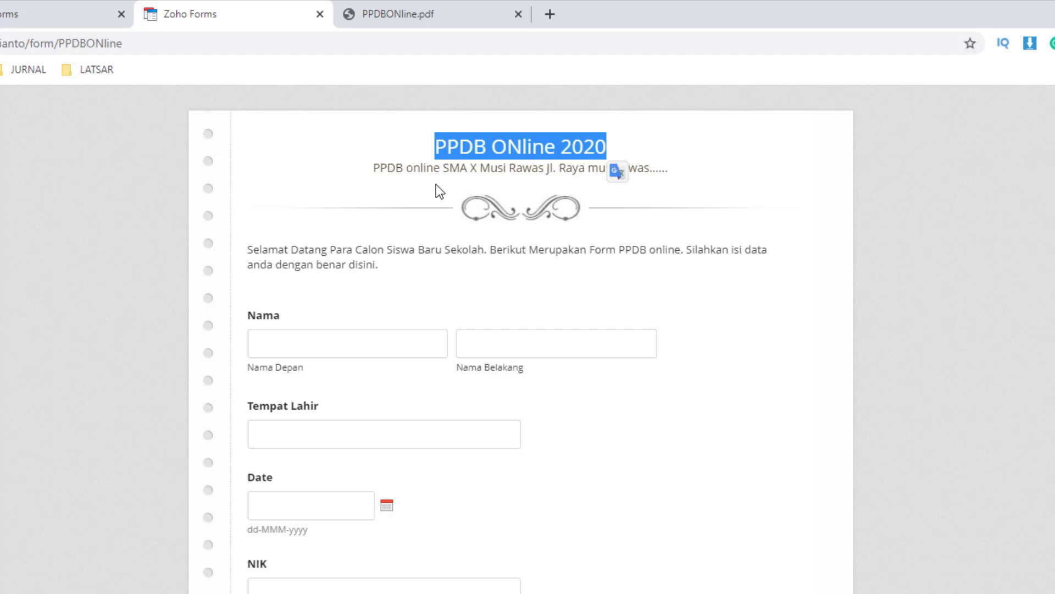
pyautogui.click(505, 156)
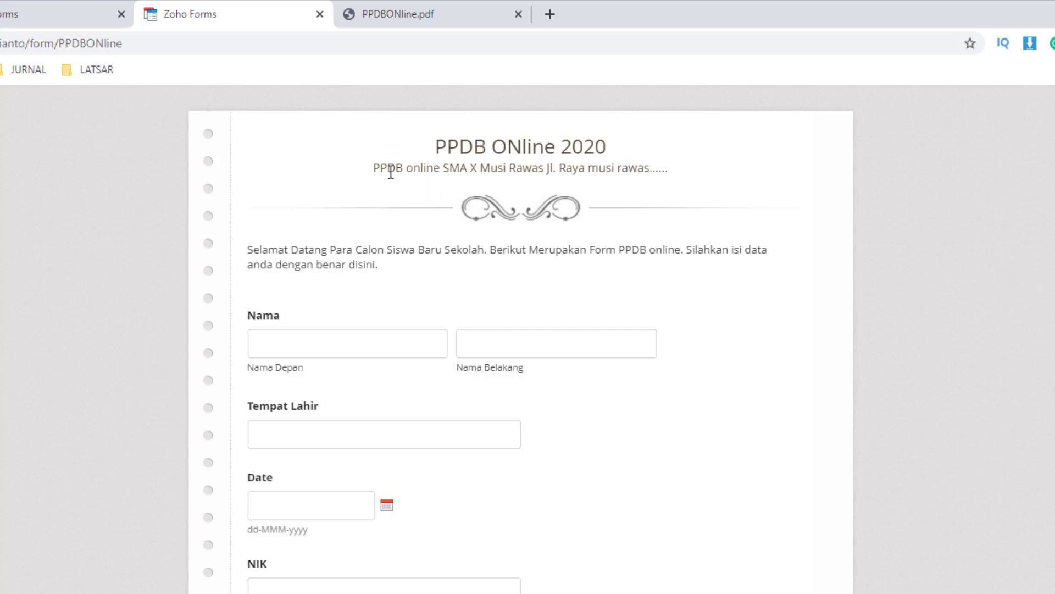
pyautogui.moveTo(374, 168); pyautogui.dragTo(481, 167)
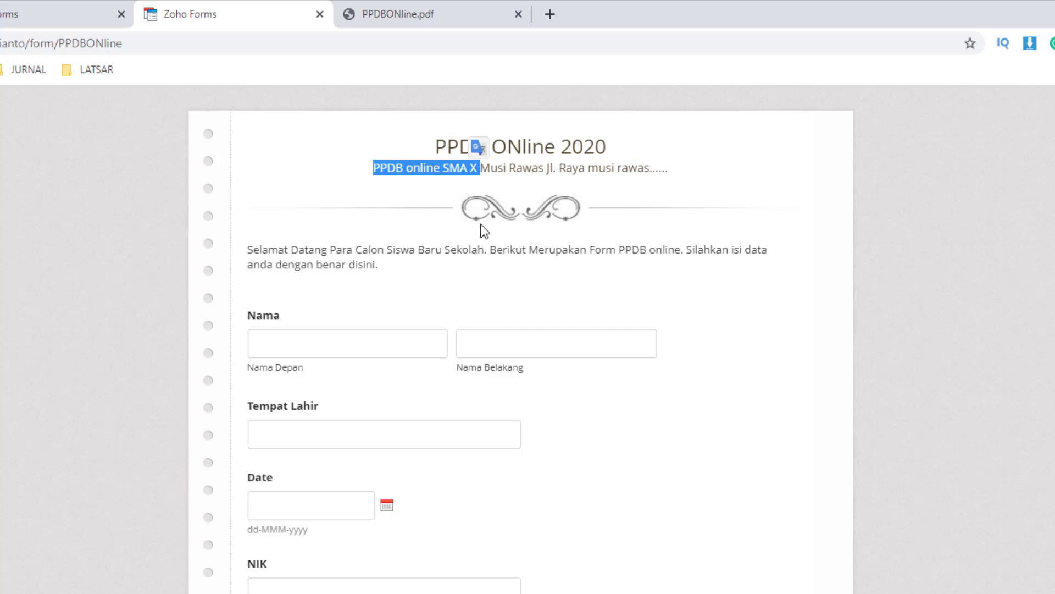
pyautogui.moveTo(246, 248); pyautogui.dragTo(385, 266)
pyautogui.click(472, 284)
pyautogui.scroll(-2, 470, 286)
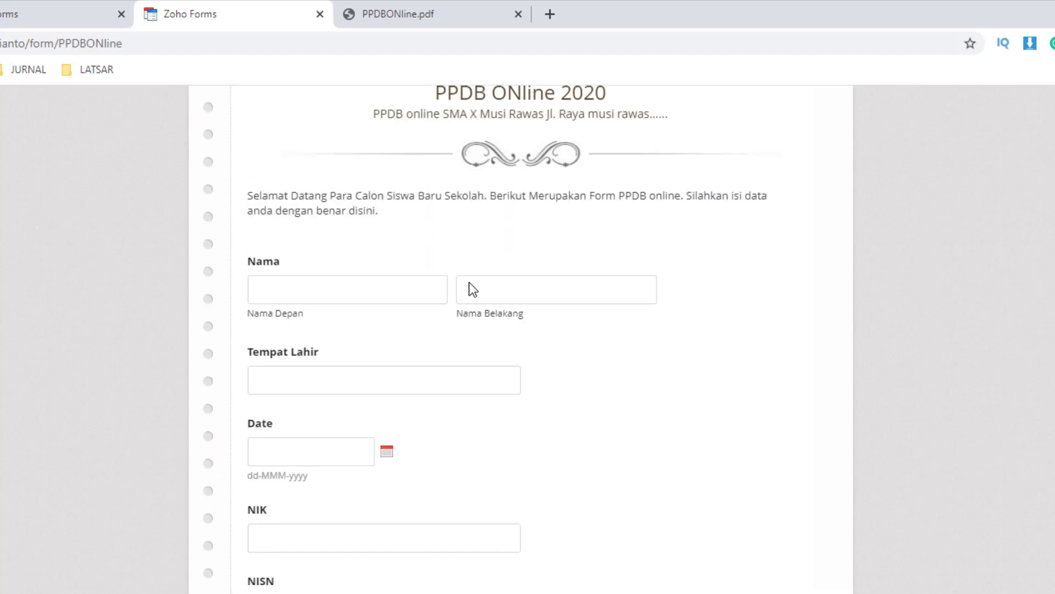
# - Examine the form's Nama, Tempat Lahir and Date fields, including the date picker
pyautogui.click(280, 254)
pyautogui.click(498, 277)
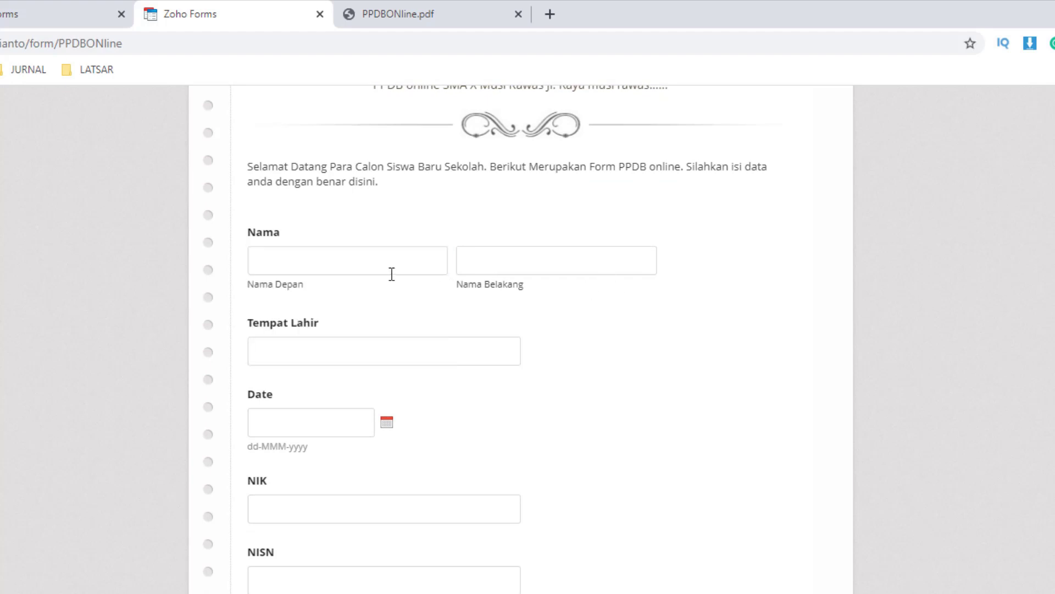
pyautogui.click(338, 264)
pyautogui.click(472, 258)
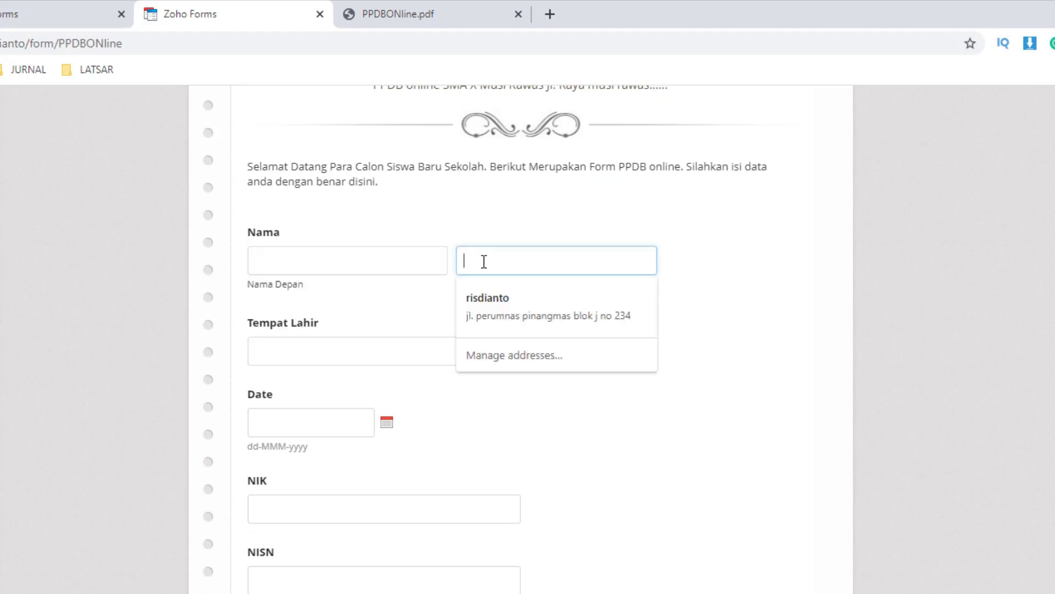
pyautogui.click(661, 405)
pyautogui.click(319, 347)
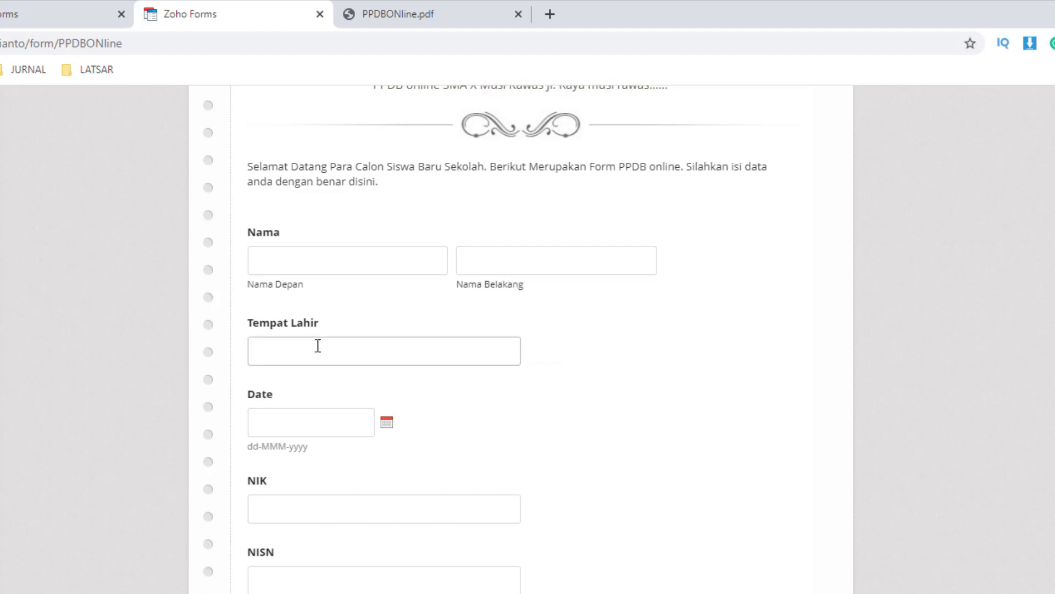
pyautogui.click(387, 424)
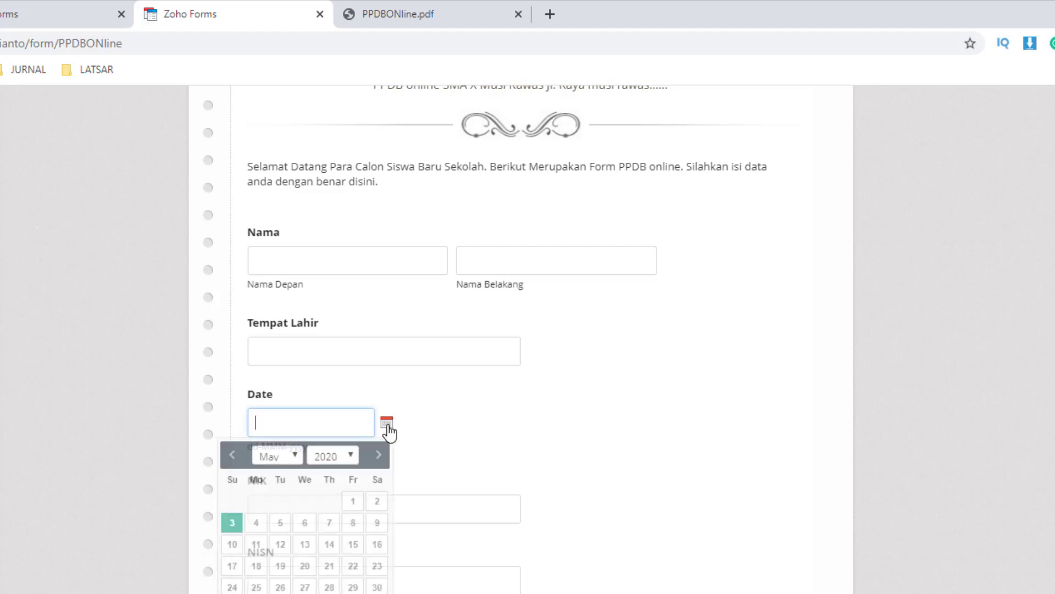
pyautogui.scroll(-2, 564, 326)
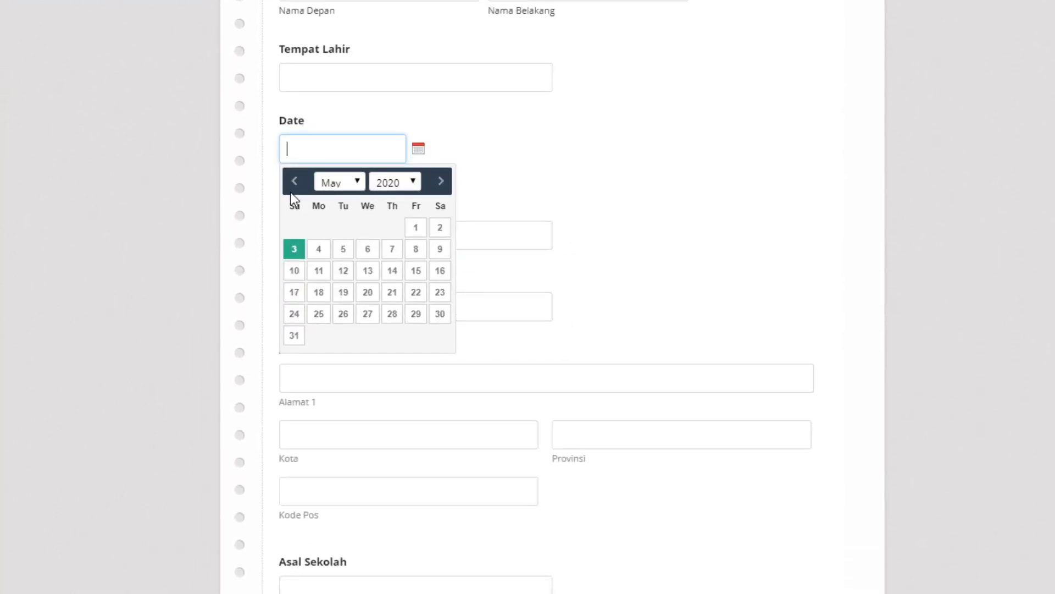
pyautogui.click(521, 167)
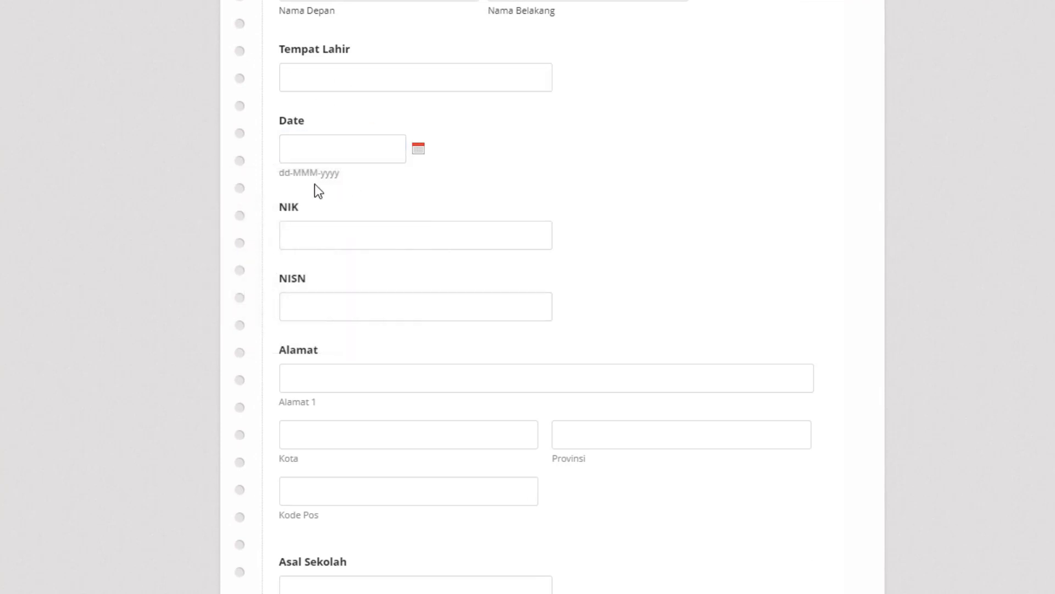
# - Examine the NIK, NISN and Alamat fields, including the postal code entry
pyautogui.click(301, 235)
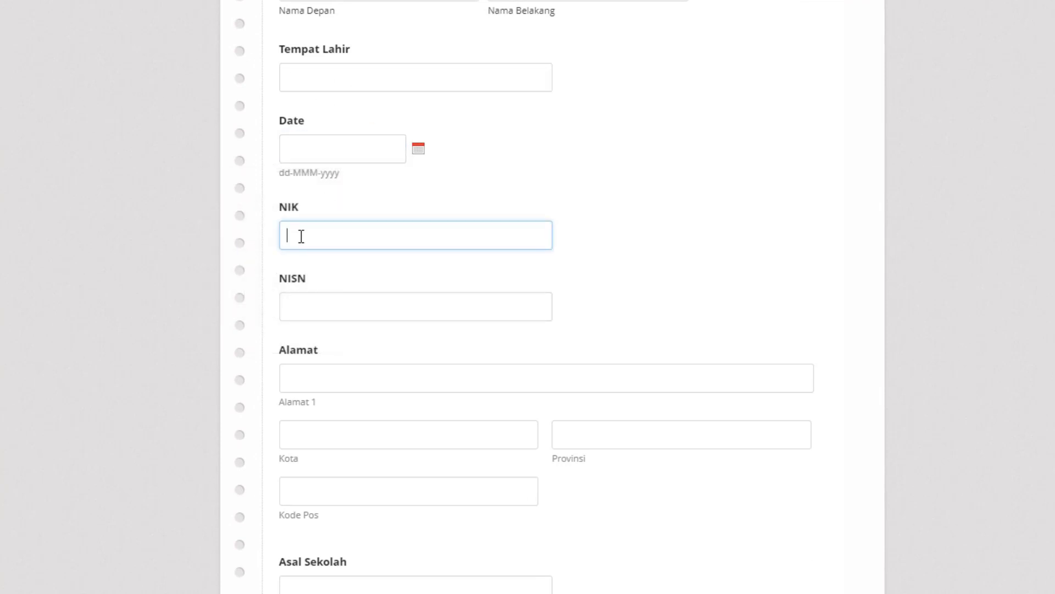
pyautogui.click(294, 316)
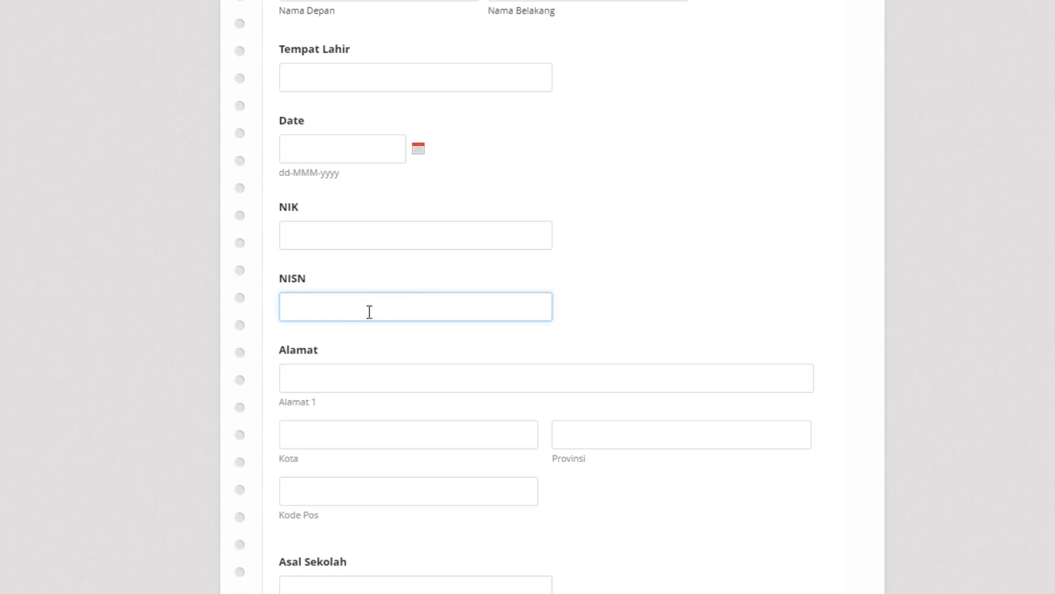
pyautogui.click(341, 374)
pyautogui.press('Escape')
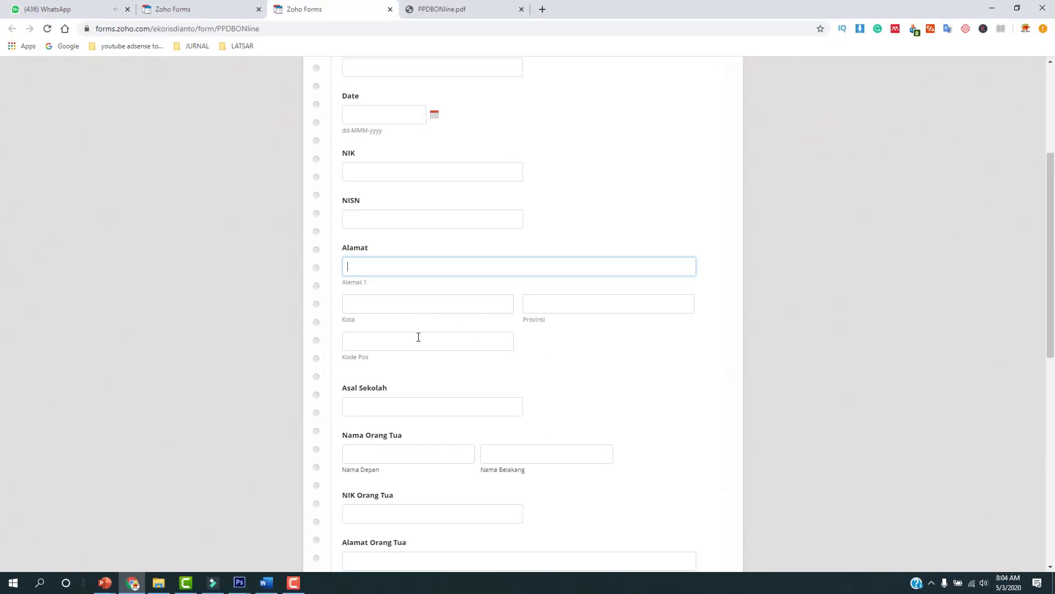
pyautogui.click(390, 343)
pyautogui.press('Escape')
pyautogui.scroll(-2, 440, 330)
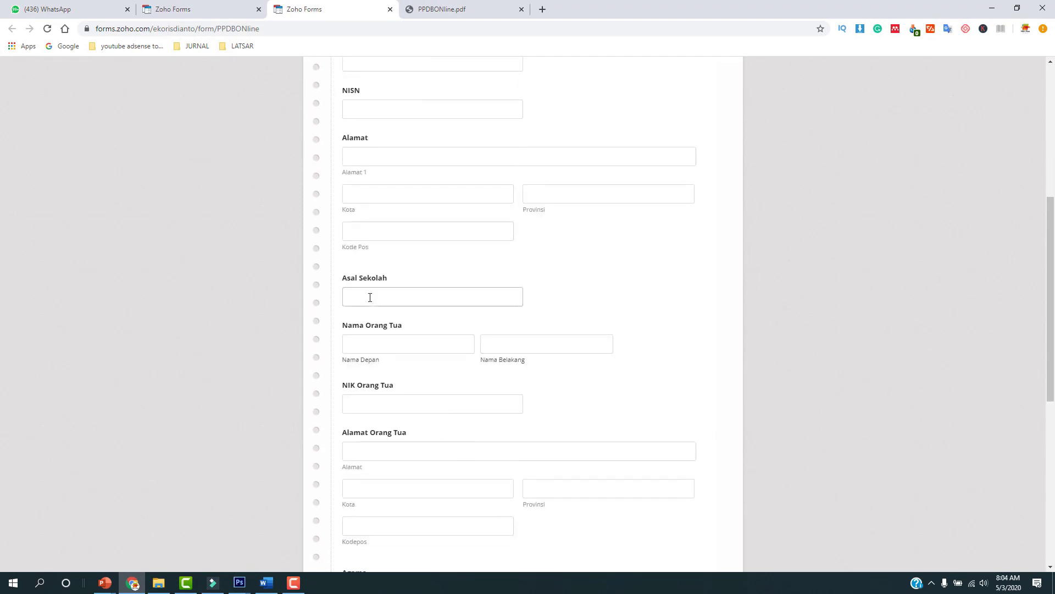
# - Examine the Asal Sekolah field and the parent's name and address fields
pyautogui.click(385, 298)
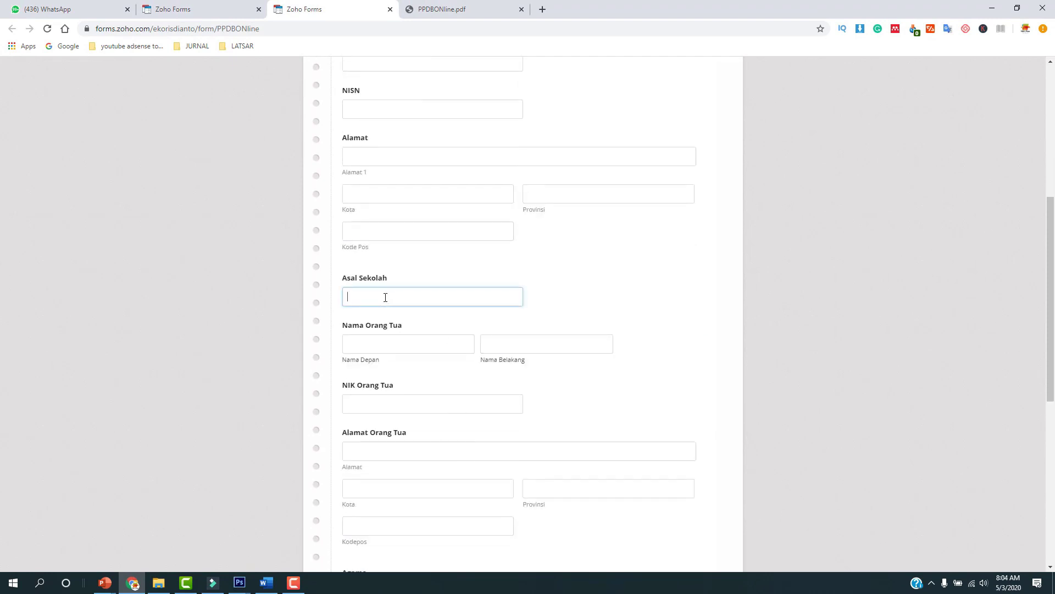
pyautogui.click(410, 345)
pyautogui.click(519, 344)
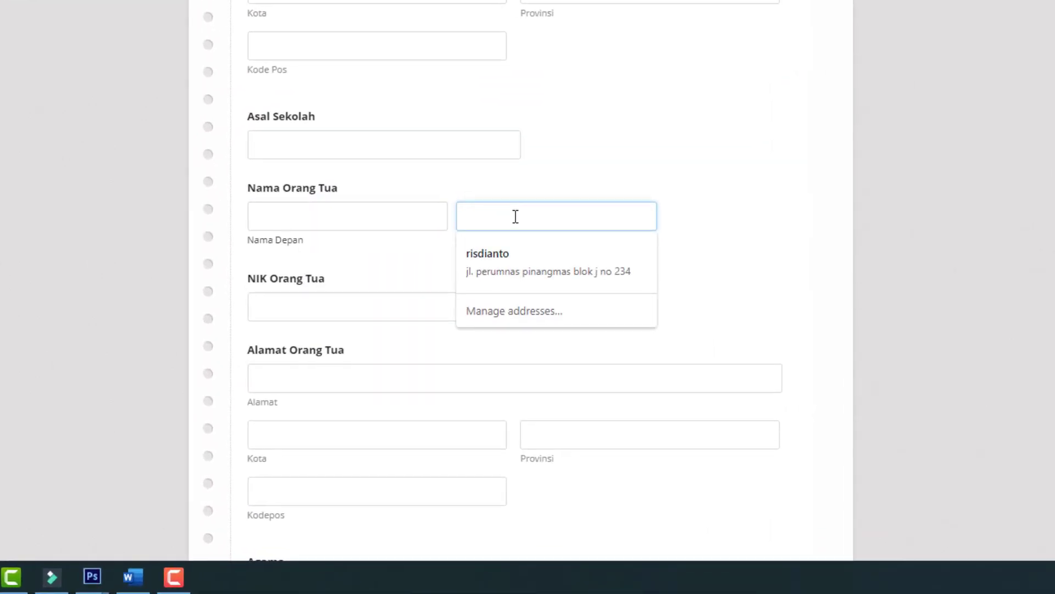
pyautogui.click(379, 240)
pyautogui.click(525, 233)
pyautogui.press('Down')
pyautogui.scroll(-3, 697, 265)
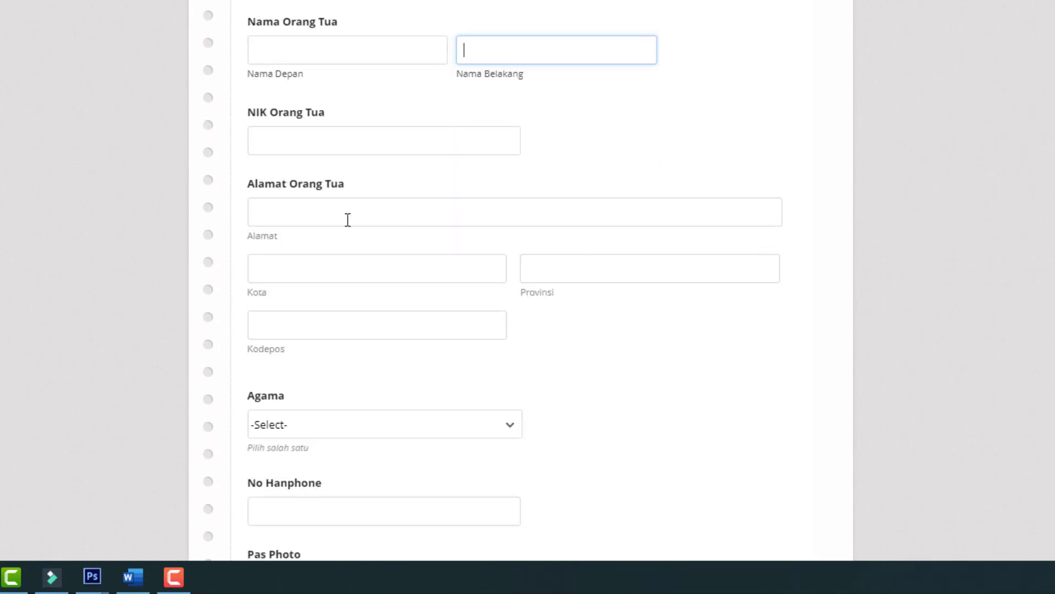
pyautogui.click(302, 213)
pyautogui.scroll(-3, 579, 205)
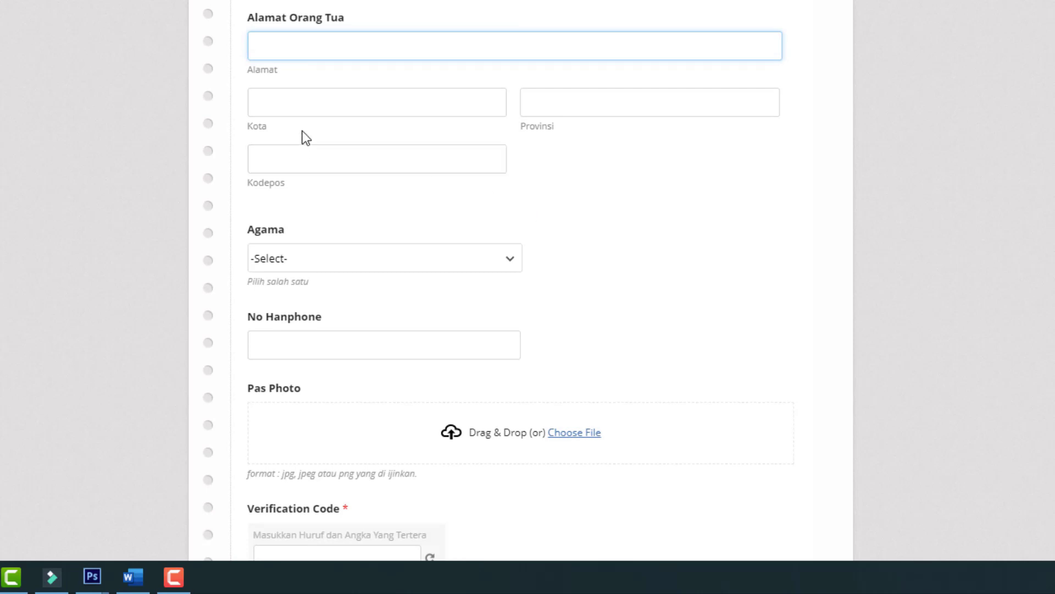
# - Examine the Agama choice list, the No Hanphone field and the Verification Code field
pyautogui.scroll(-3, 357, 219)
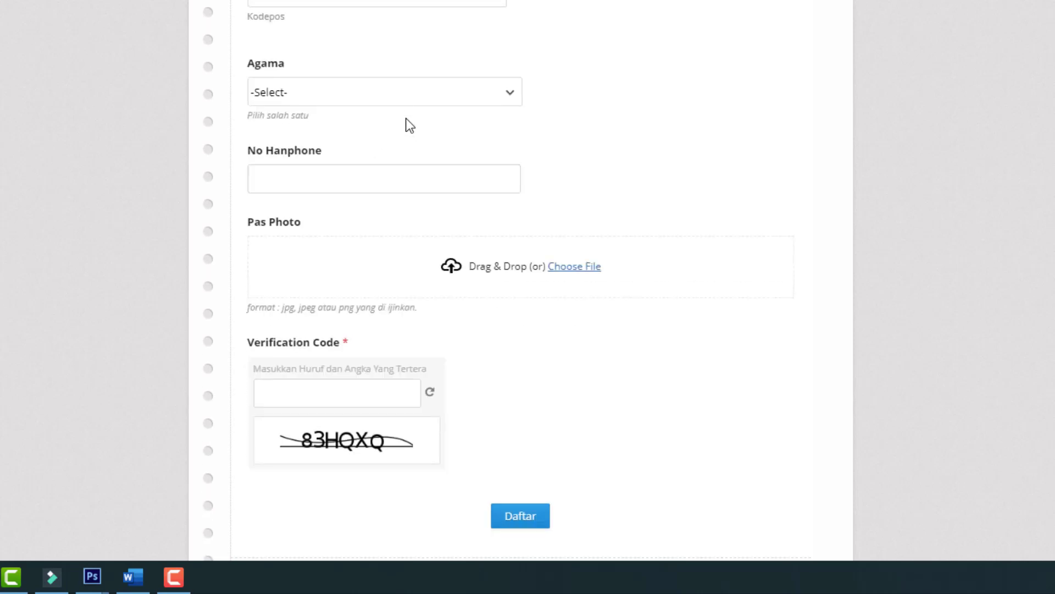
pyautogui.click(410, 97)
pyautogui.click(410, 96)
pyautogui.click(293, 176)
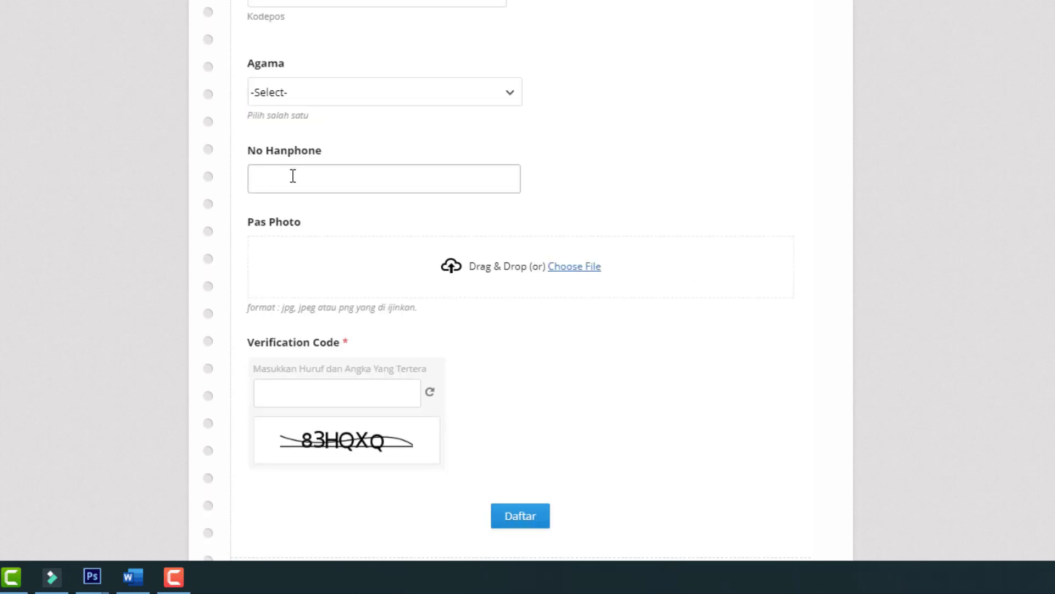
pyautogui.click(285, 182)
pyautogui.click(638, 188)
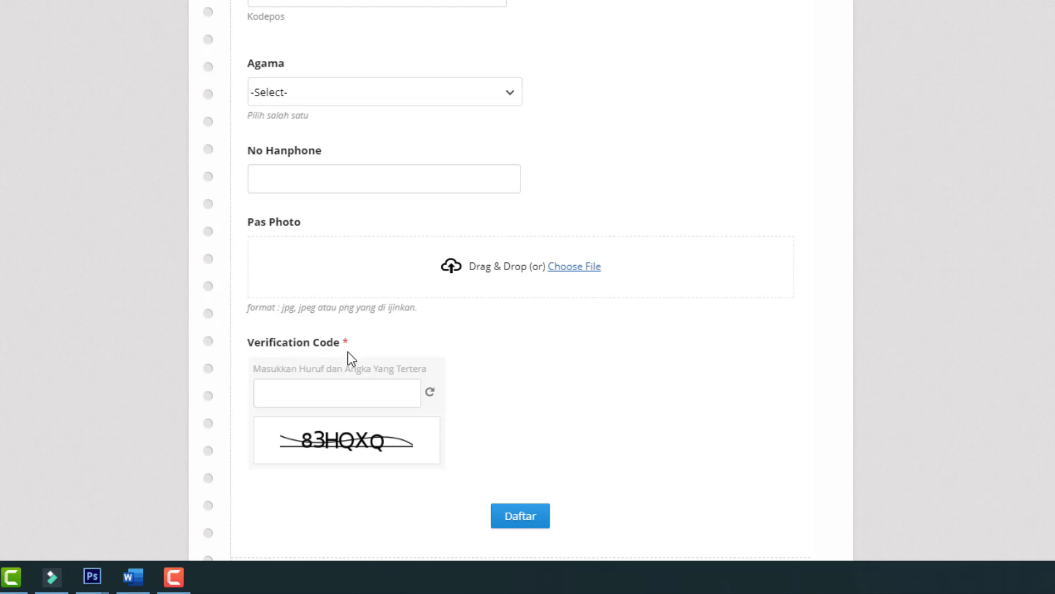
pyautogui.click(278, 396)
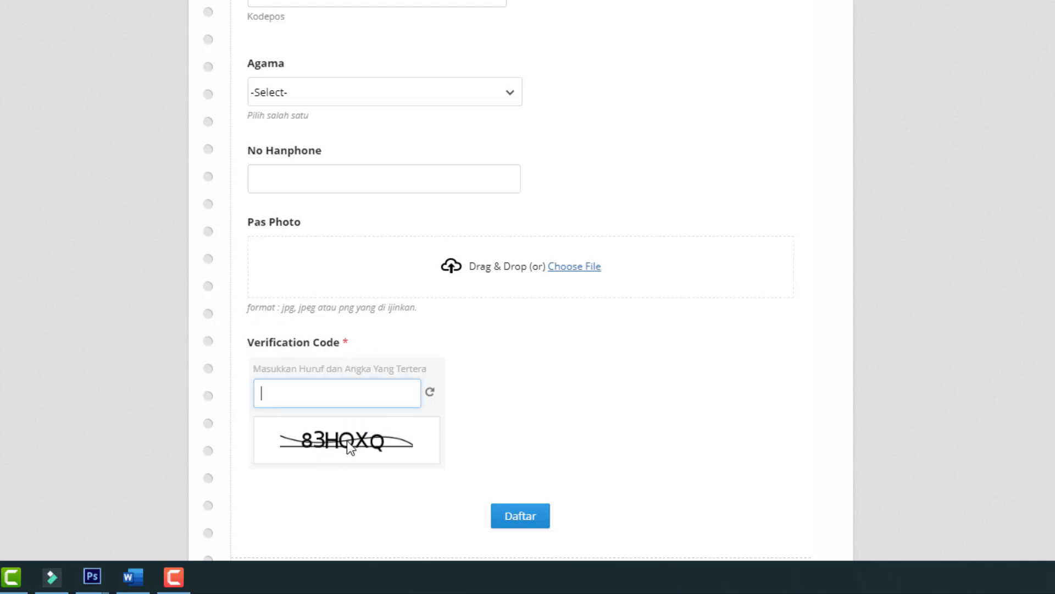
# - Review the end of the form, from the Pas Photo upload area to the Daftar submit button
pyautogui.scroll(-2, 598, 351)
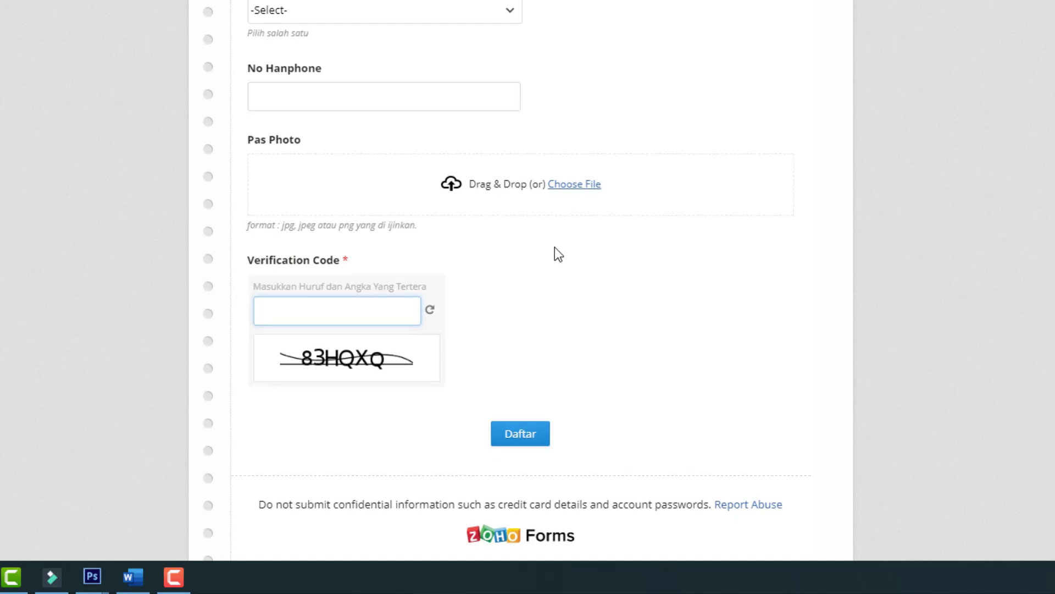
pyautogui.scroll(2, 558, 254)
pyautogui.scroll(-2, 497, 170)
pyautogui.scroll(1, 522, 201)
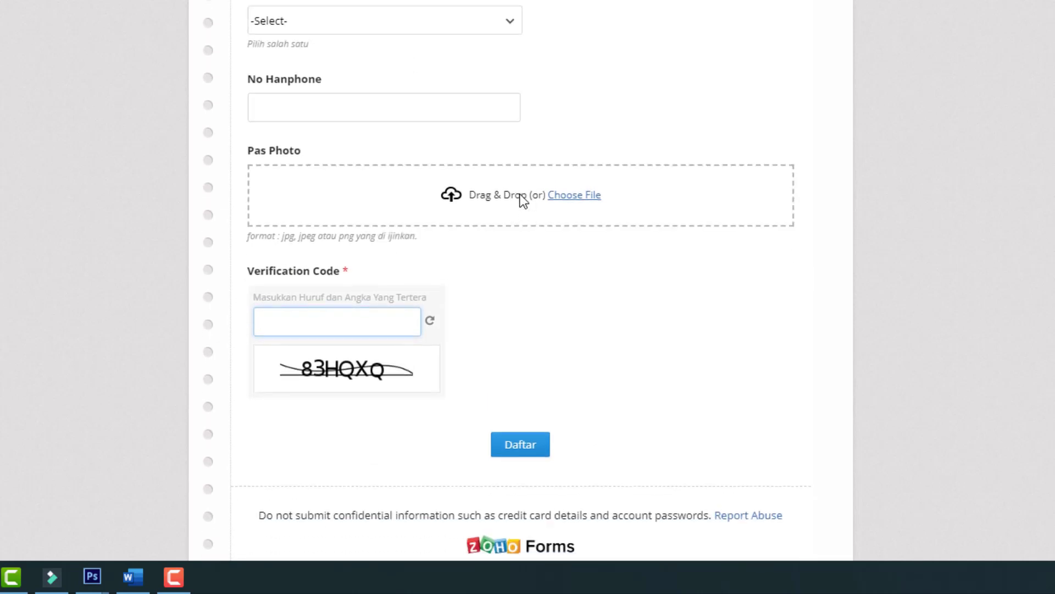
pyautogui.scroll(1, 522, 200)
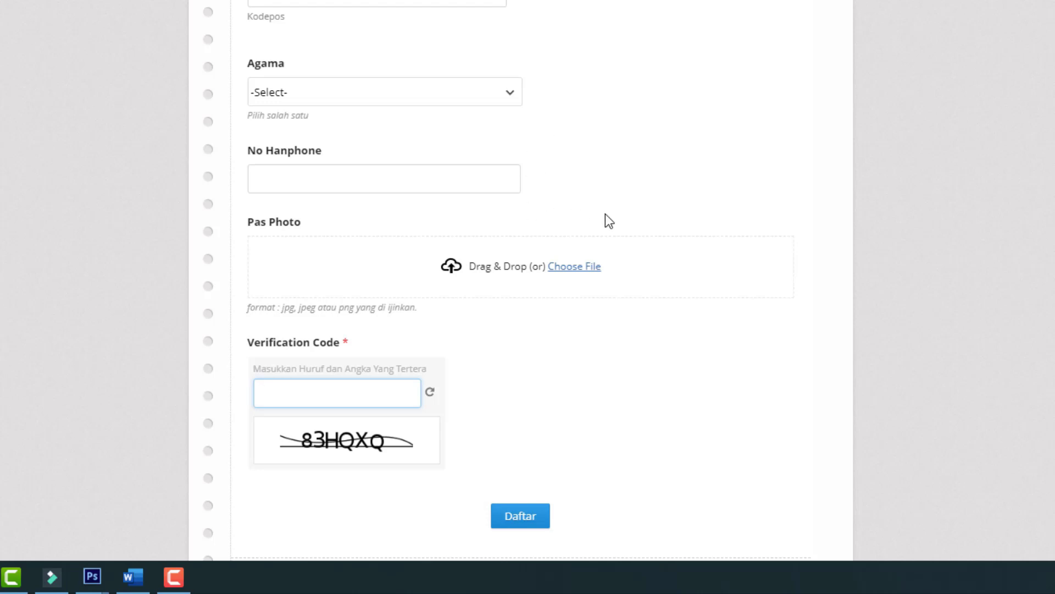
pyautogui.scroll(-1, 592, 219)
pyautogui.scroll(-3, 602, 341)
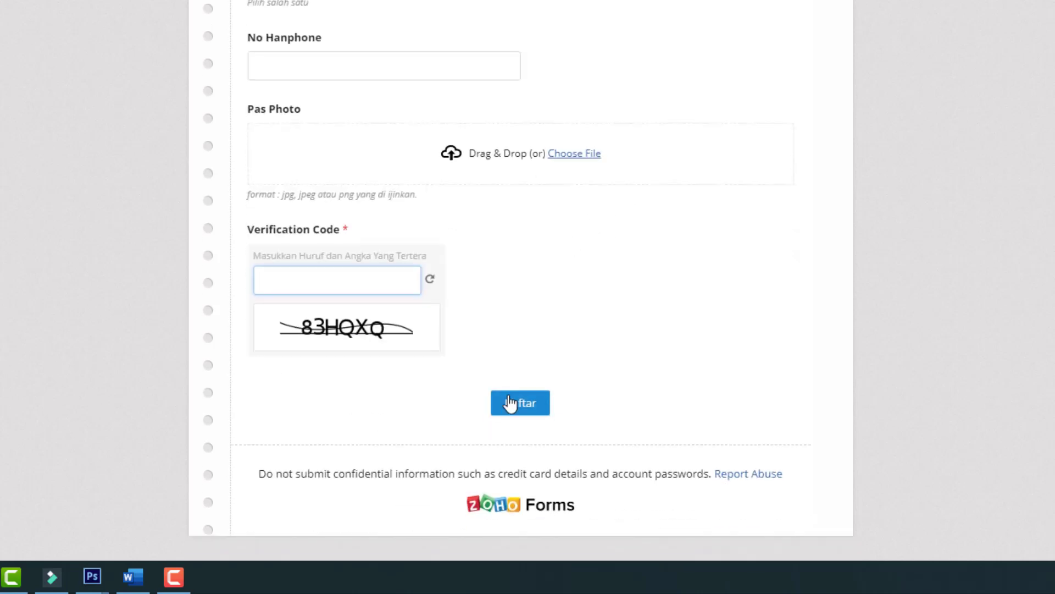
pyautogui.scroll(1, 484, 405)
pyautogui.scroll(1, 476, 422)
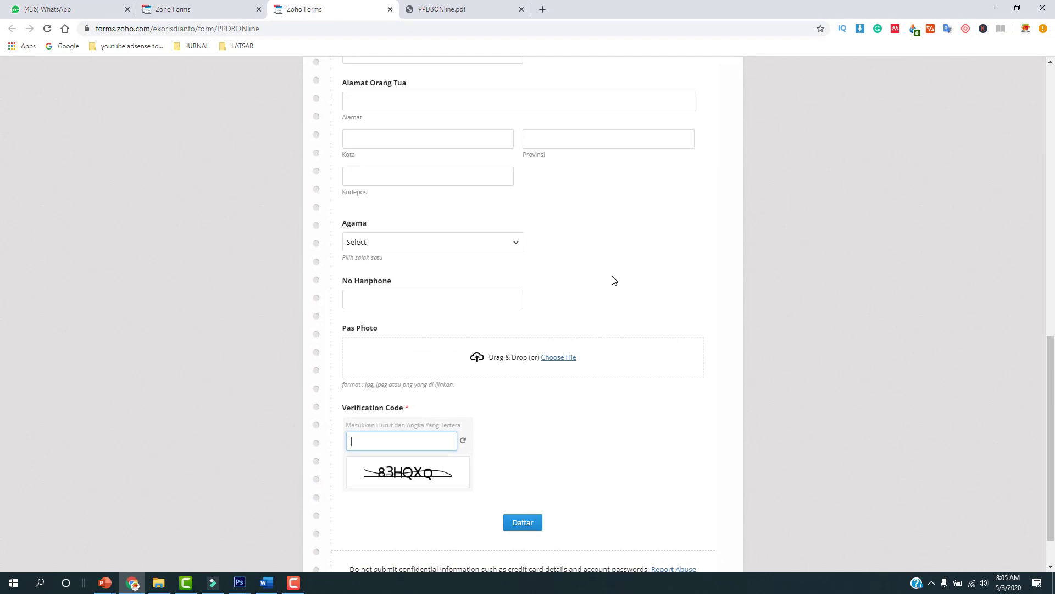
# - Open PPDBONline.pdf and review the filled-in registration form from the applicant's name to the school of origin
pyautogui.click(210, 2)
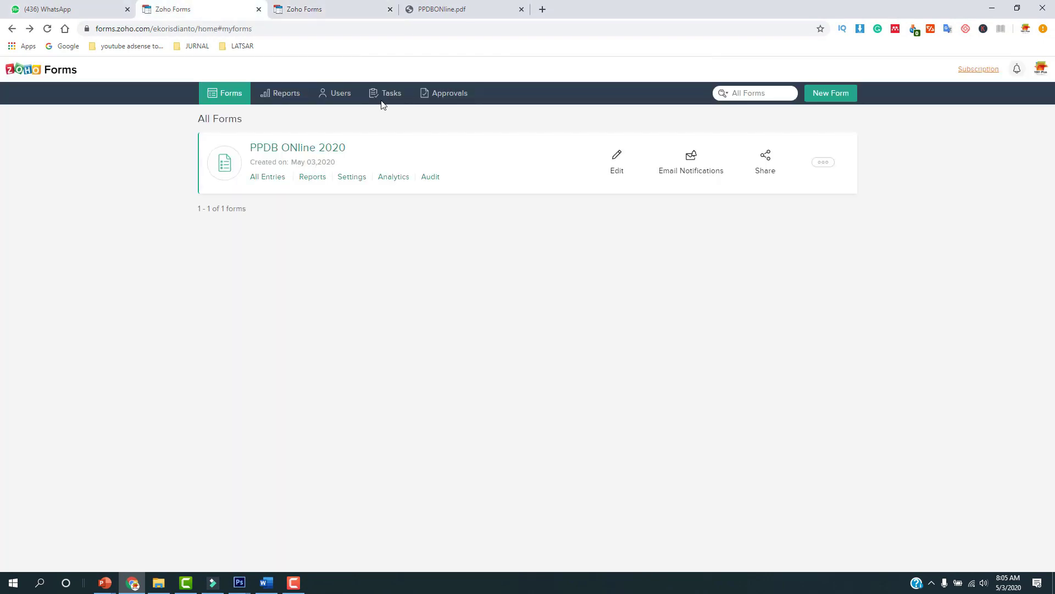
pyautogui.click(423, 9)
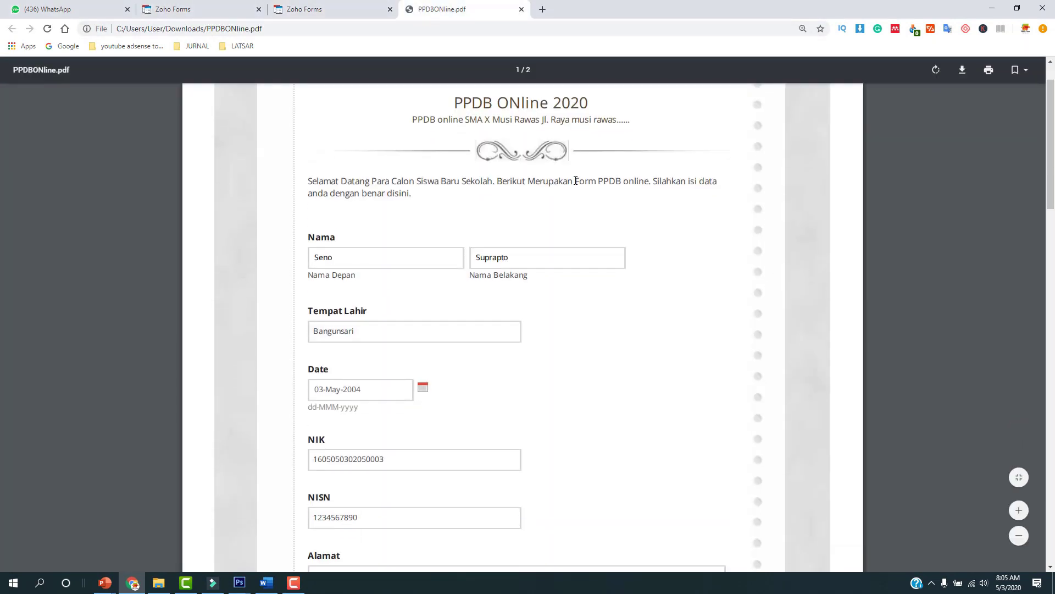
pyautogui.scroll(-2, 547, 176)
pyautogui.scroll(3, 499, 191)
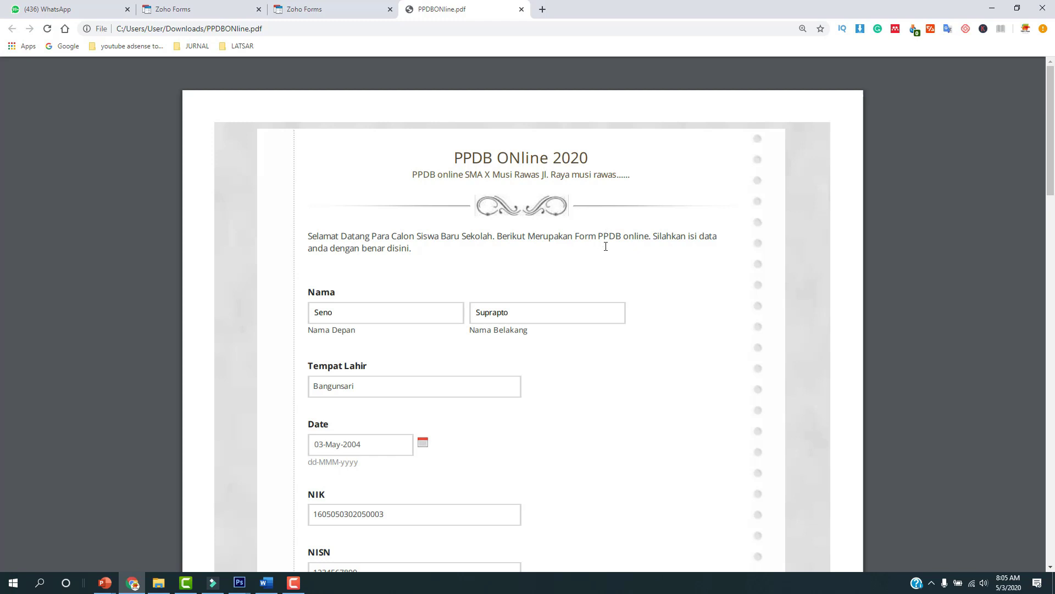
pyautogui.scroll(-8, 605, 247)
pyautogui.scroll(3, 580, 327)
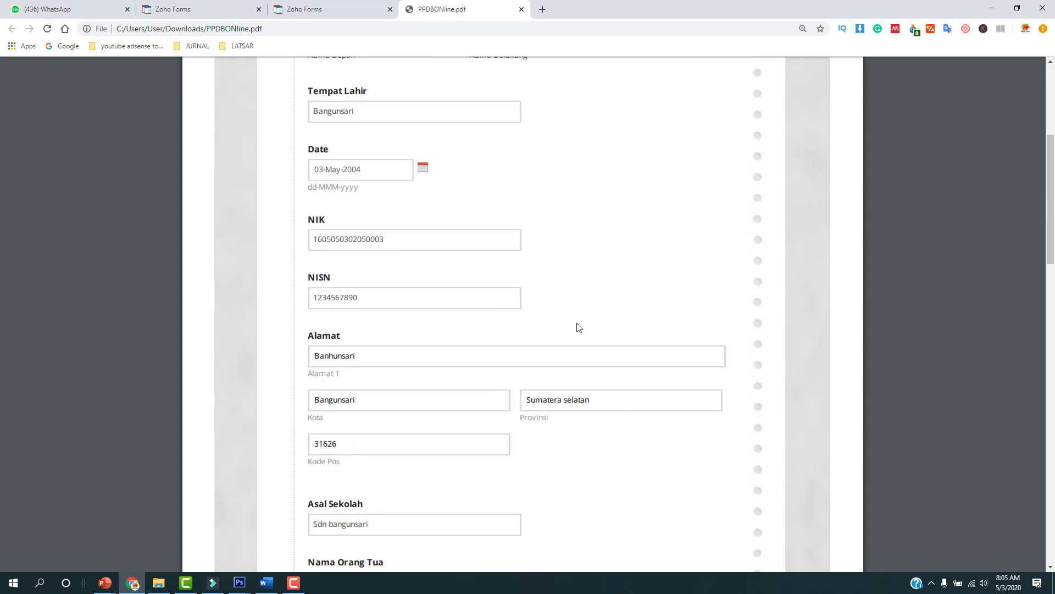
pyautogui.scroll(5, 471, 276)
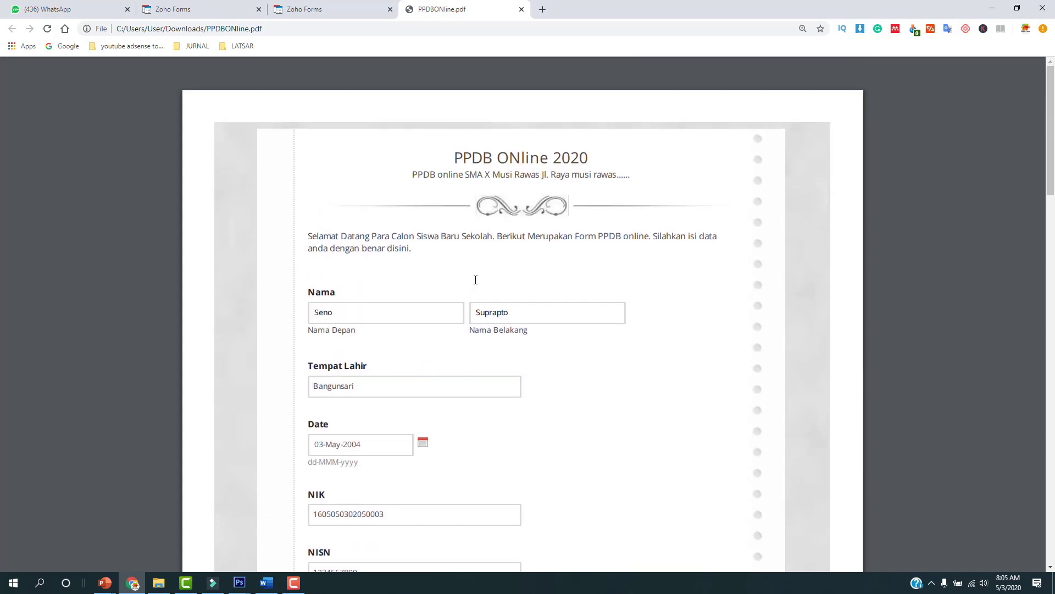
# - Return to the Zoho Forms workspace and view all entries submitted to the PPDB ONline 2020 form
pyautogui.click(248, 7)
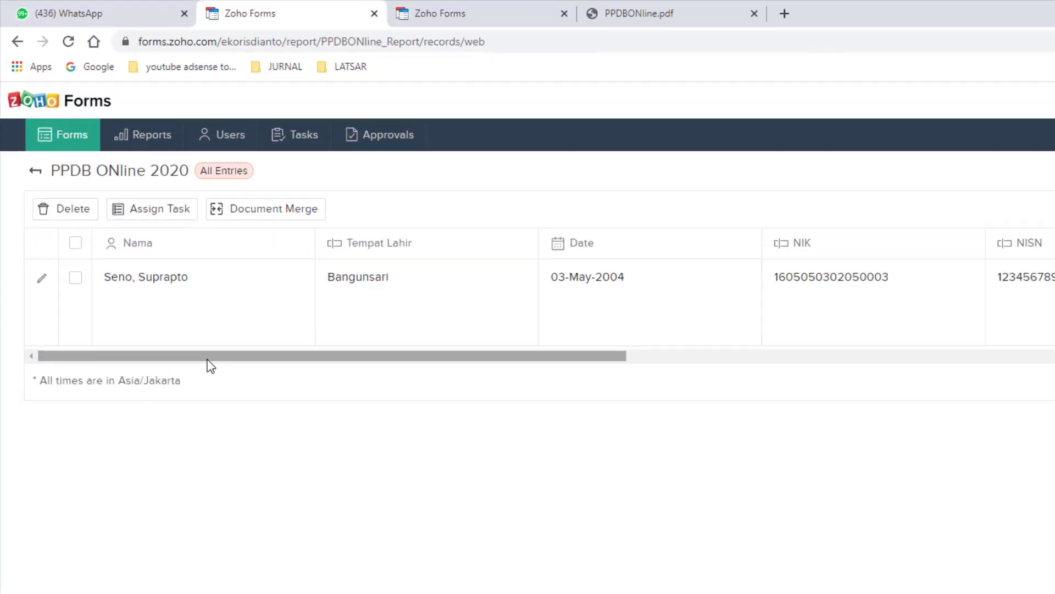
pyautogui.hscroll(1, 194, 356)
pyautogui.hscroll(-1, 164, 325)
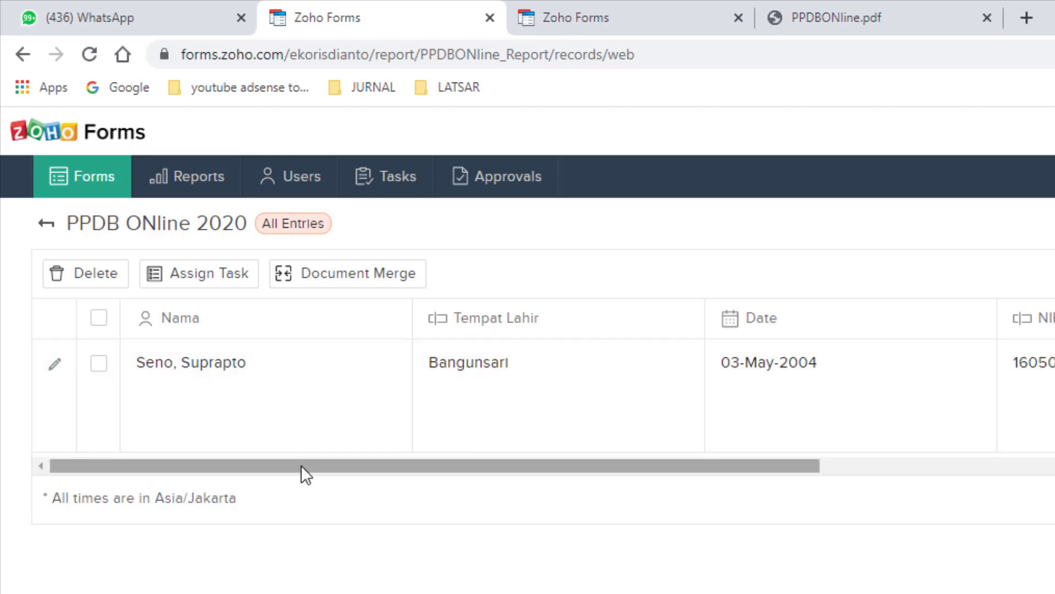
# - Review the submitted entry's columns through to Pas Photo and Added Time, and check the report's export formats without exporting
pyautogui.moveTo(302, 463); pyautogui.dragTo(363, 476)
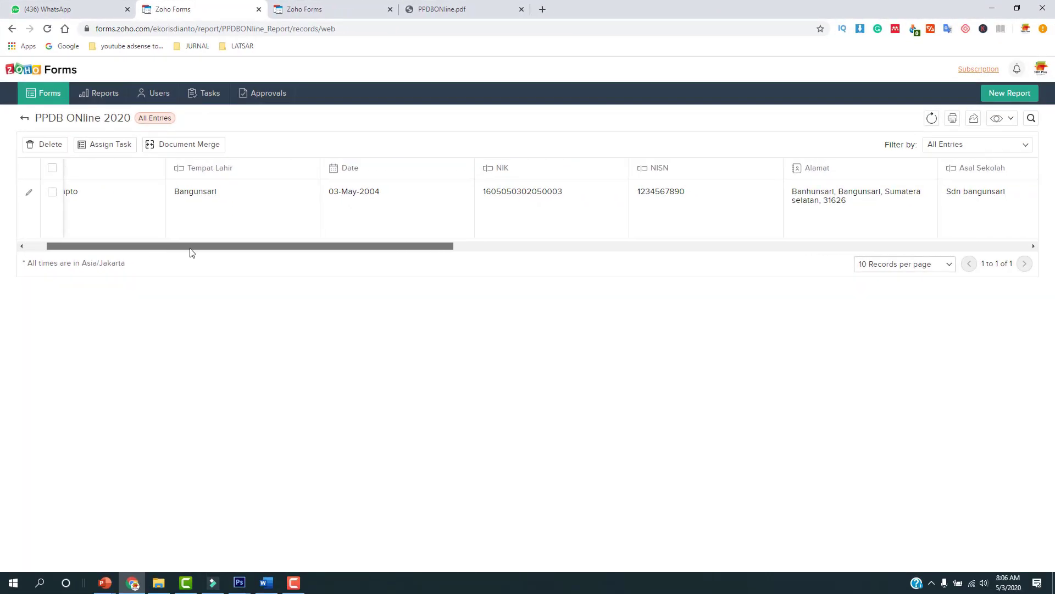
pyautogui.moveTo(192, 252); pyautogui.dragTo(577, 281)
pyautogui.moveTo(730, 250); pyautogui.dragTo(780, 248)
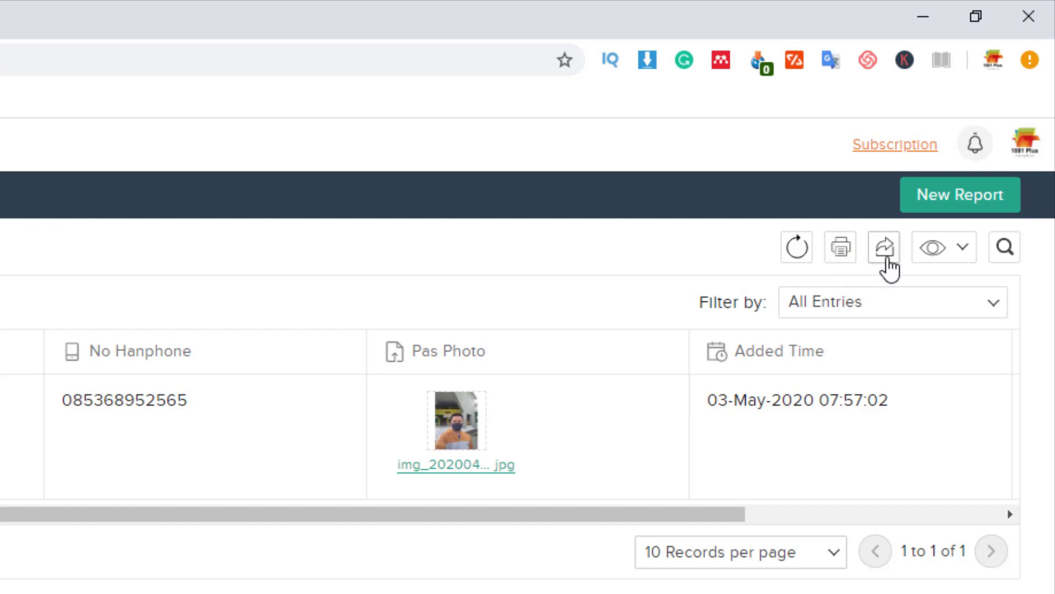
pyautogui.click(886, 256)
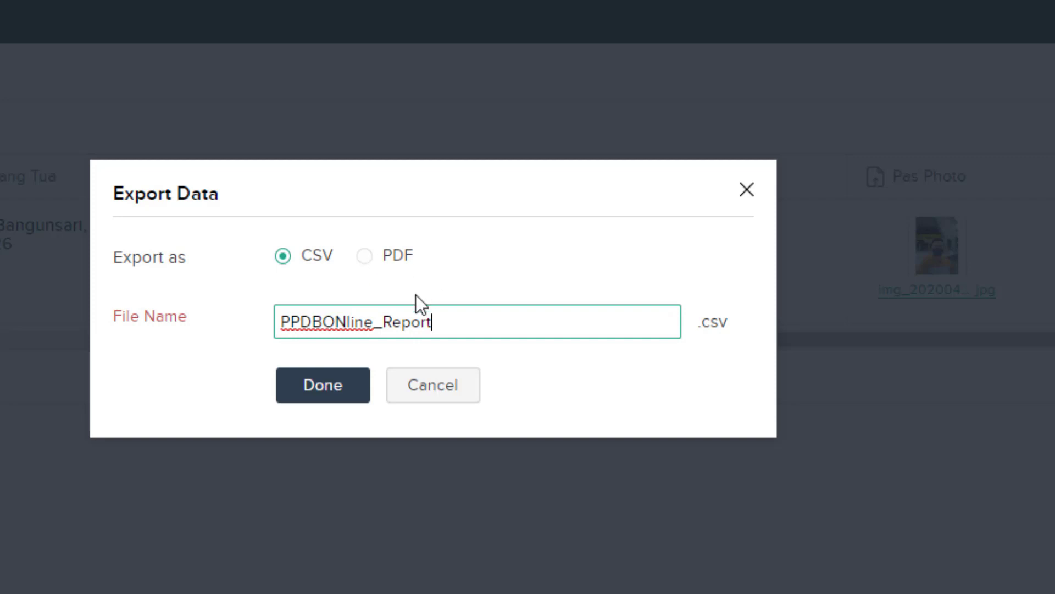
pyautogui.click(747, 190)
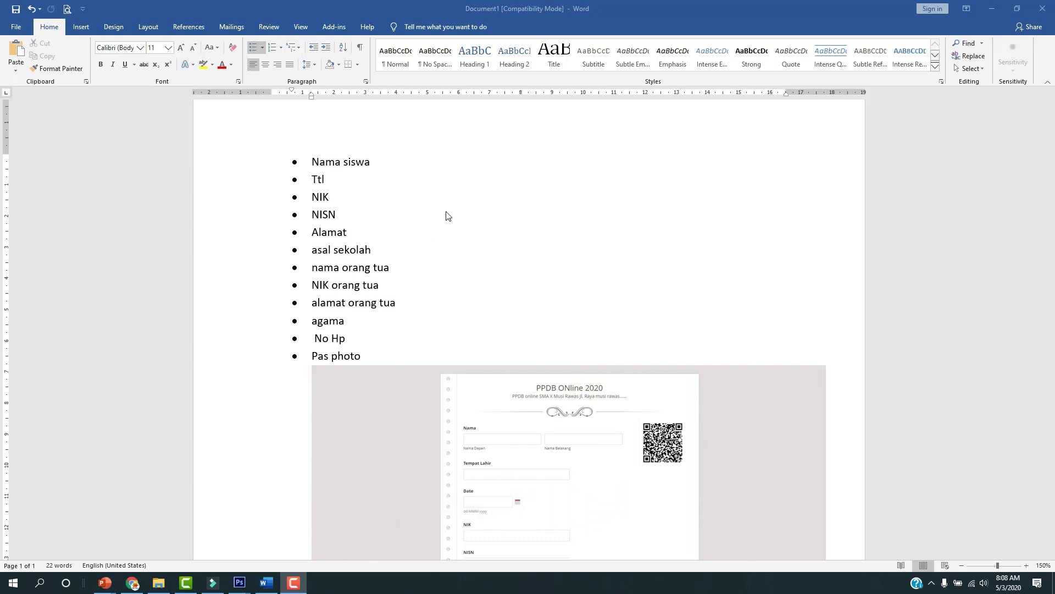
# - Switch to Word and review the list of required registration data, from Nama siswa to Pas photo
pyautogui.click(464, 217)
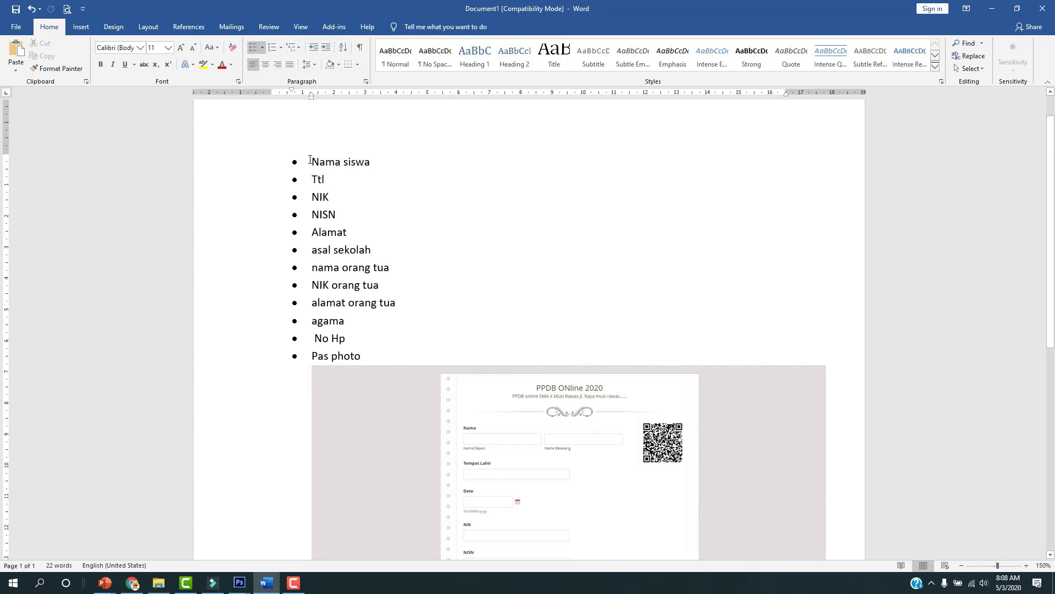
pyautogui.moveTo(311, 159); pyautogui.dragTo(394, 354)
pyautogui.click(454, 249)
pyautogui.click(346, 302)
pyautogui.click(341, 339)
pyautogui.click(368, 357)
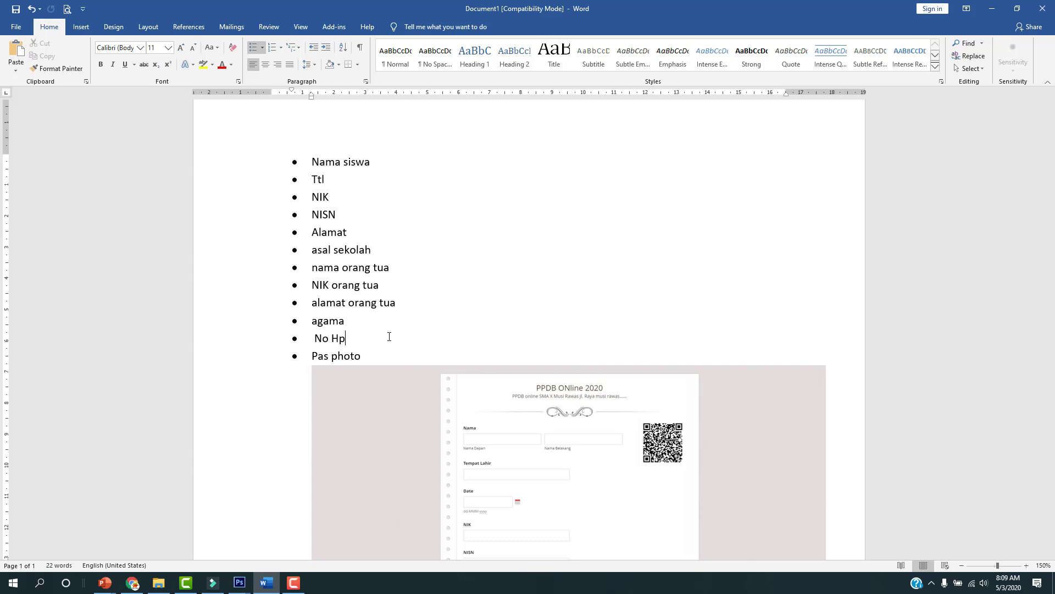
# - Return to Chrome, search Google for "zoho forms" and open the official Zoho Forms website from the results
pyautogui.hotkey('alt', 'Tab')
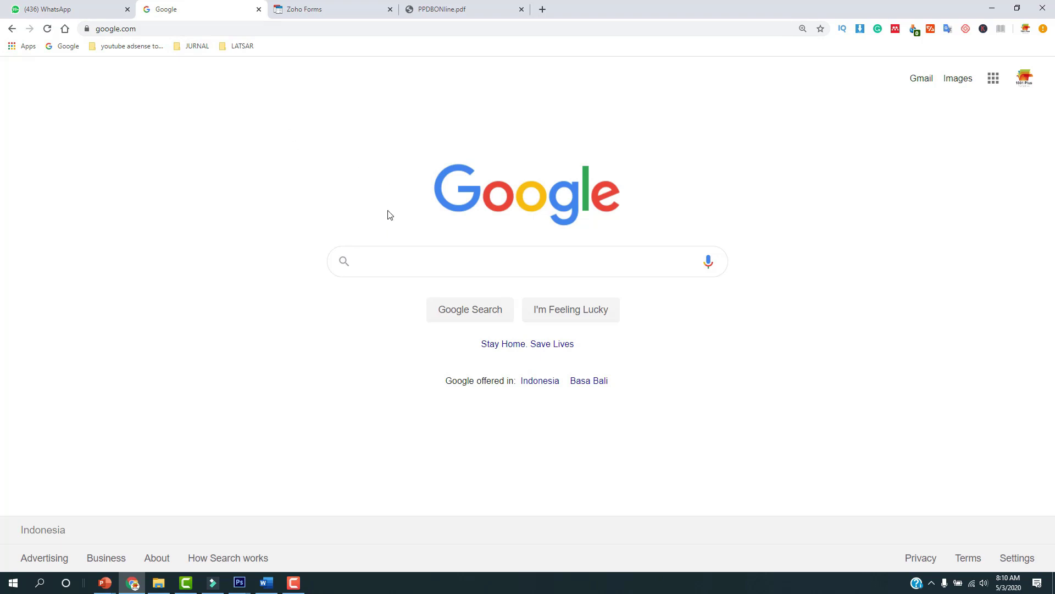
pyautogui.click(93, 28)
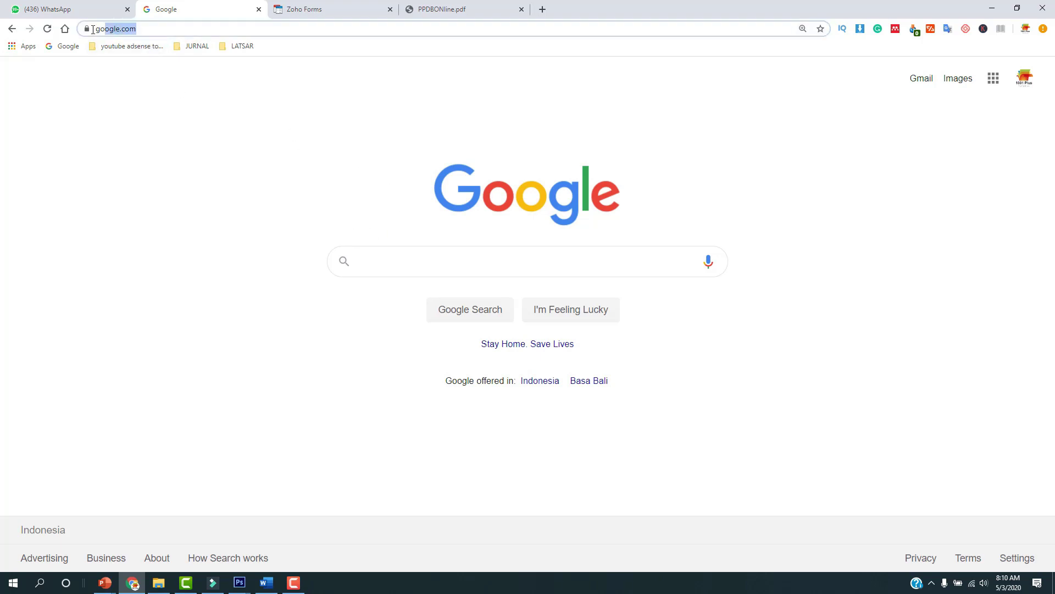
pyautogui.click(375, 257)
pyautogui.write('zoh')
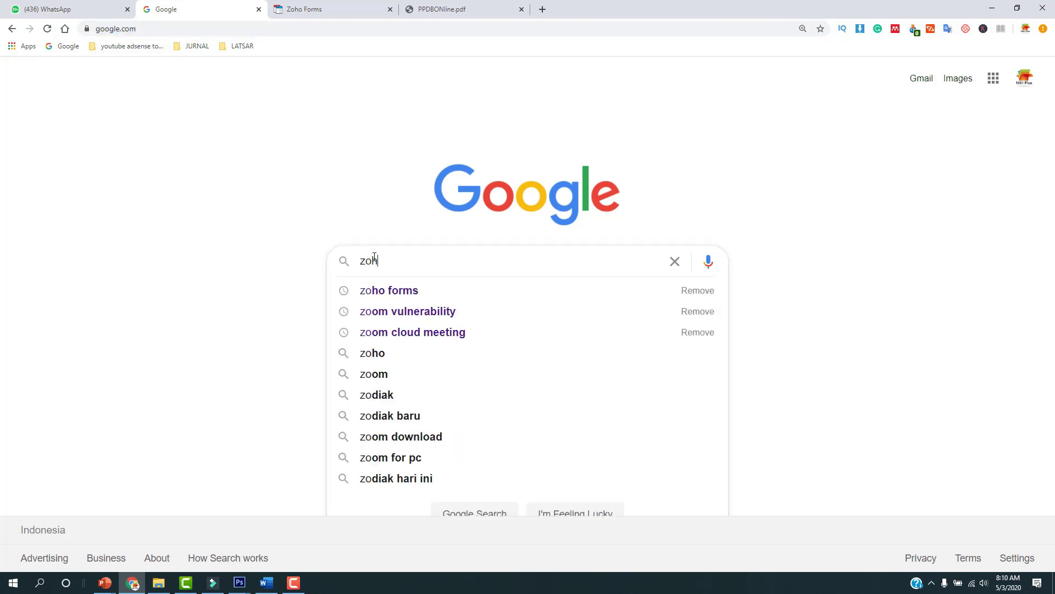
pyautogui.write('o forms')
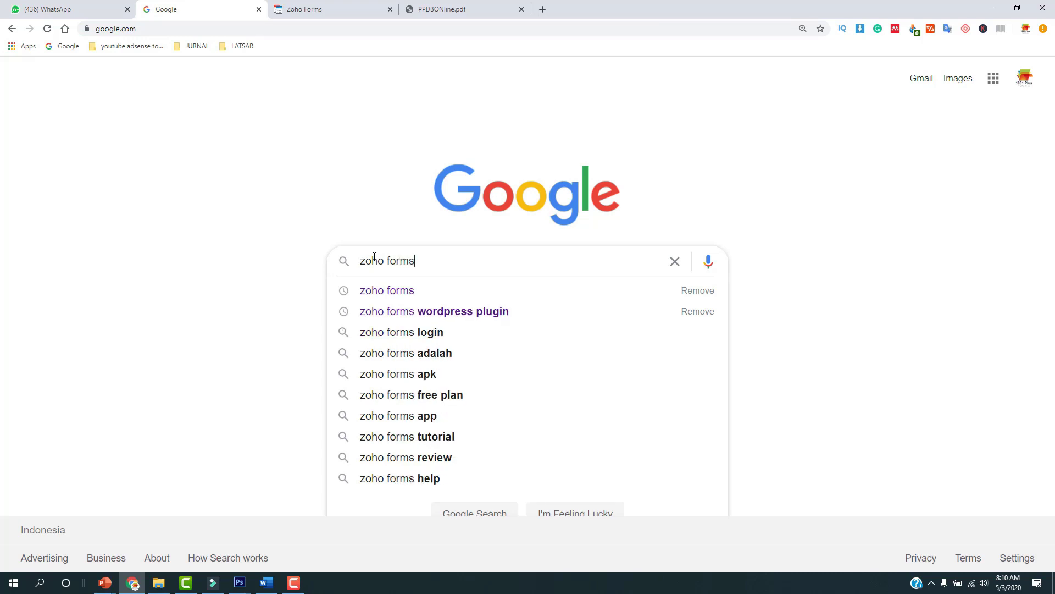
pyautogui.click(340, 227)
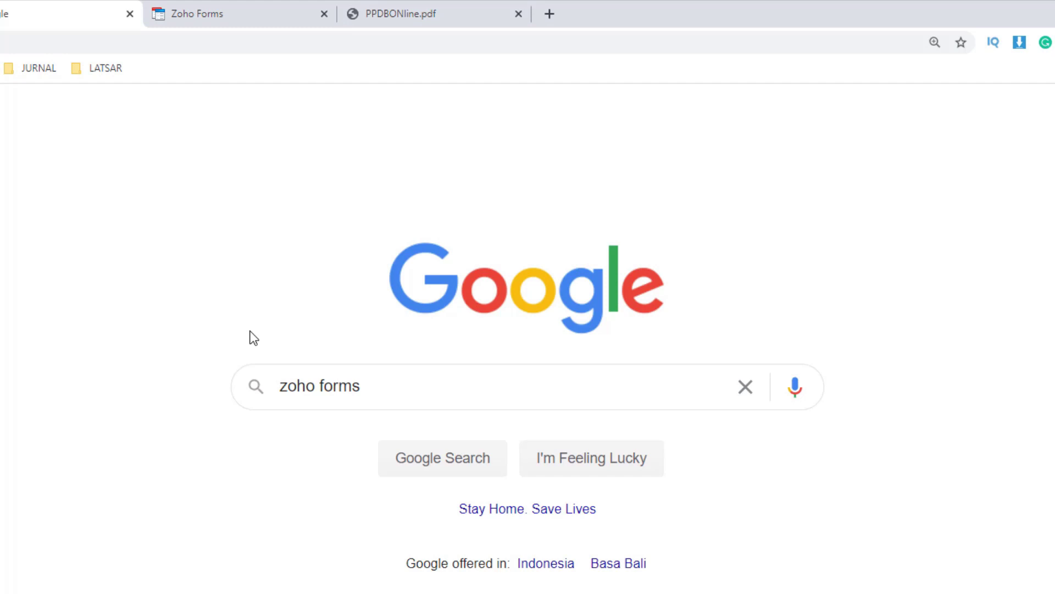
pyautogui.click(338, 384)
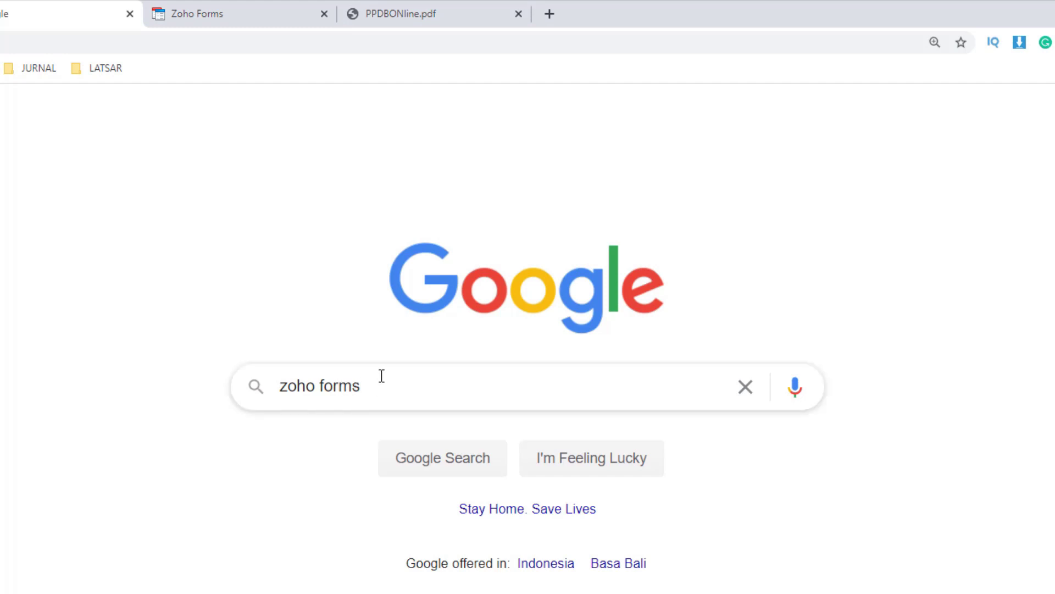
pyautogui.press('Return')
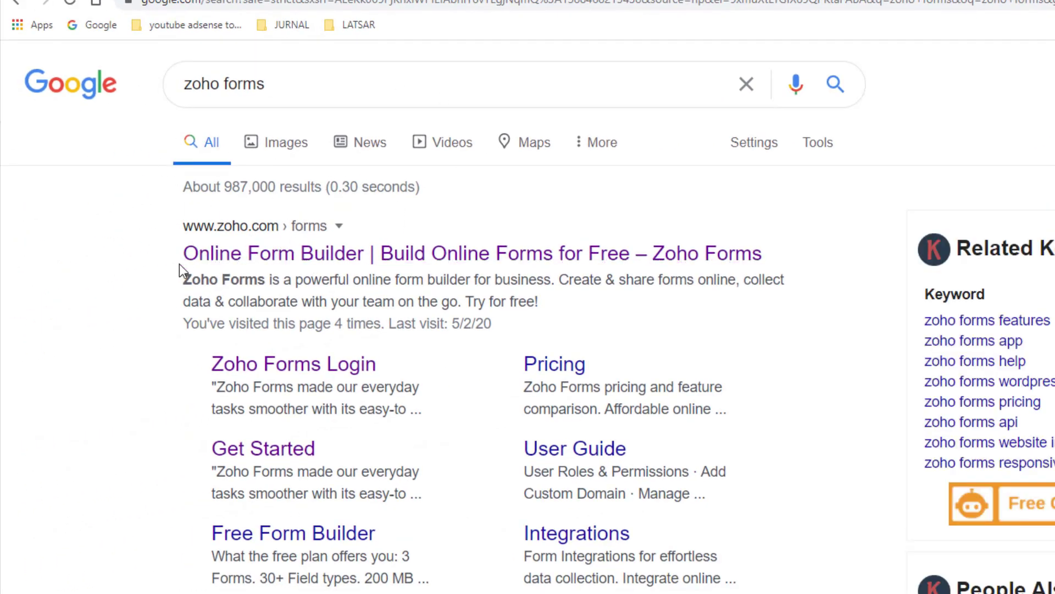
pyautogui.click(266, 261)
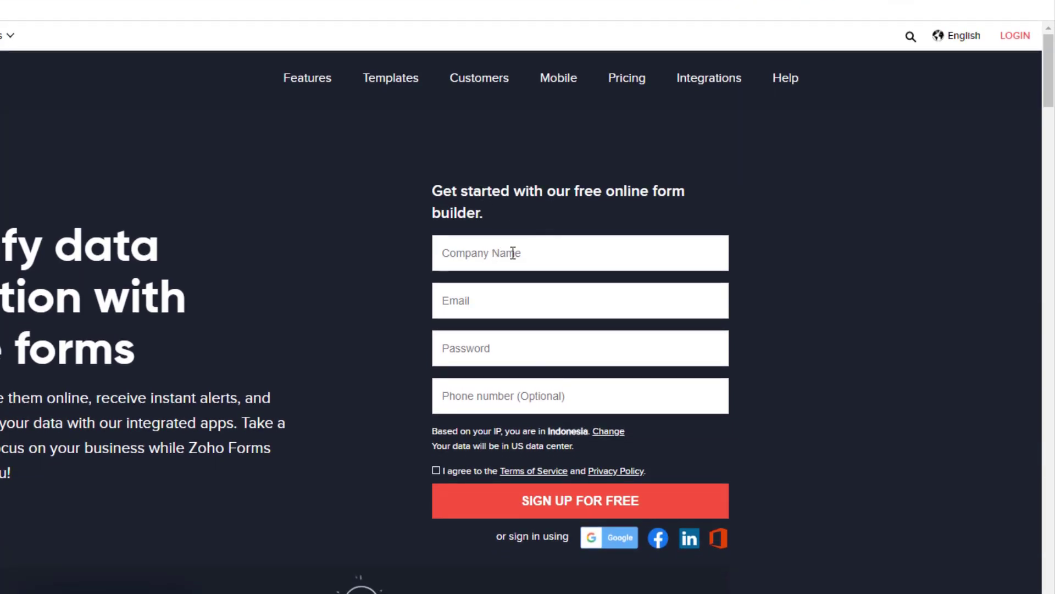
# - Examine the Company Name and Email fields of the free account sign-up form
pyautogui.click(487, 253)
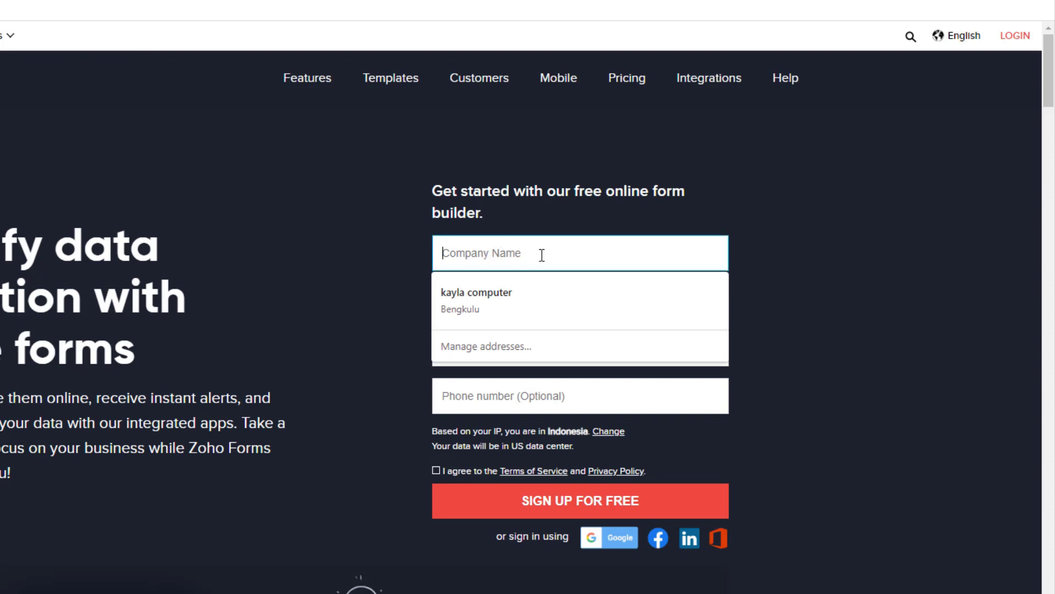
pyautogui.click(334, 279)
pyautogui.click(473, 299)
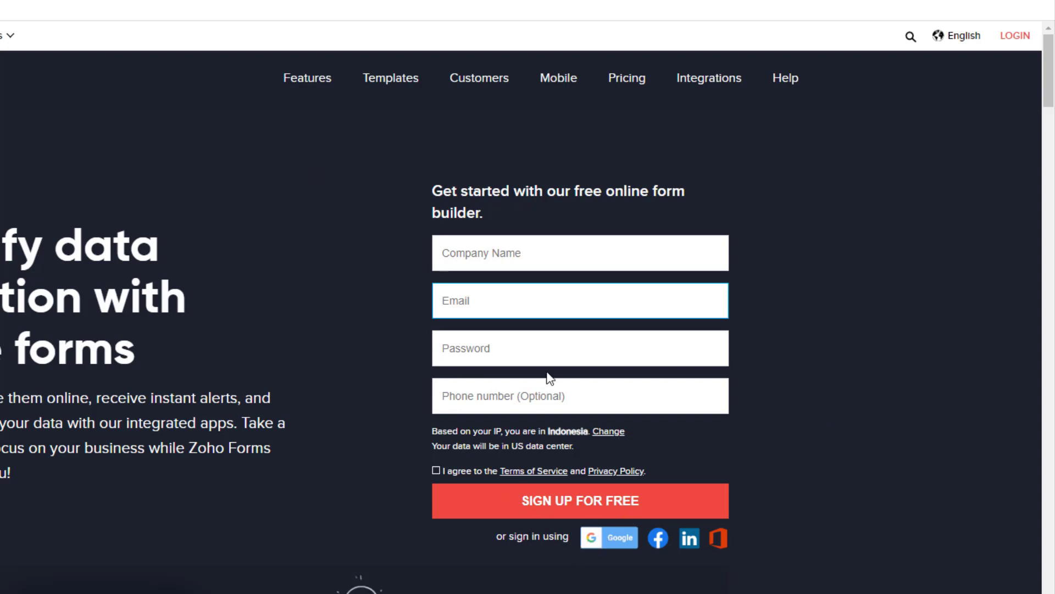
# - Log in to Zoho Forms with the existing account's e-mail address, authenticating through its Google account
pyautogui.click(1016, 36)
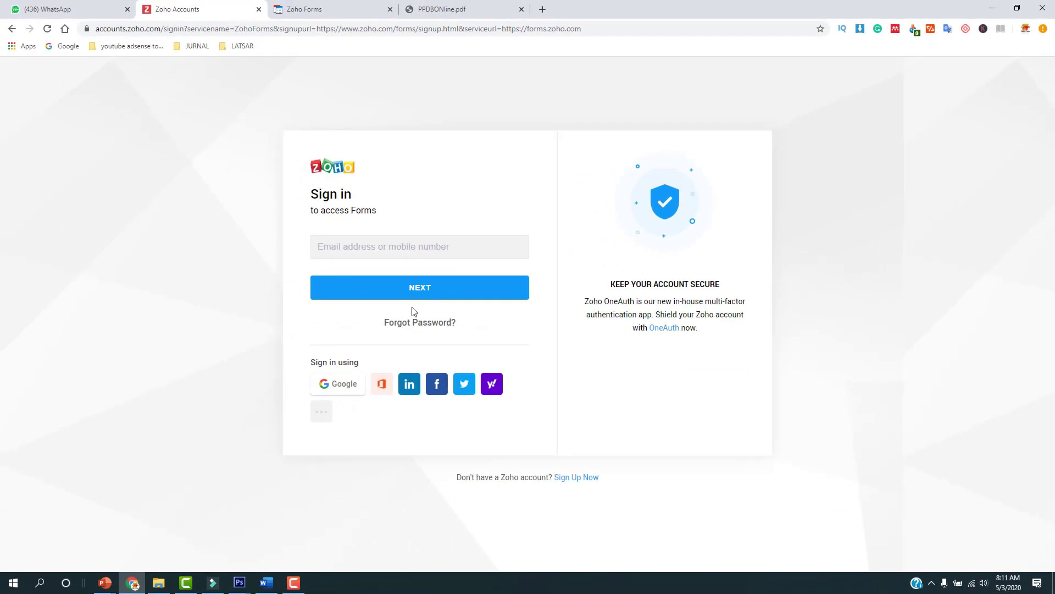
pyautogui.click(362, 247)
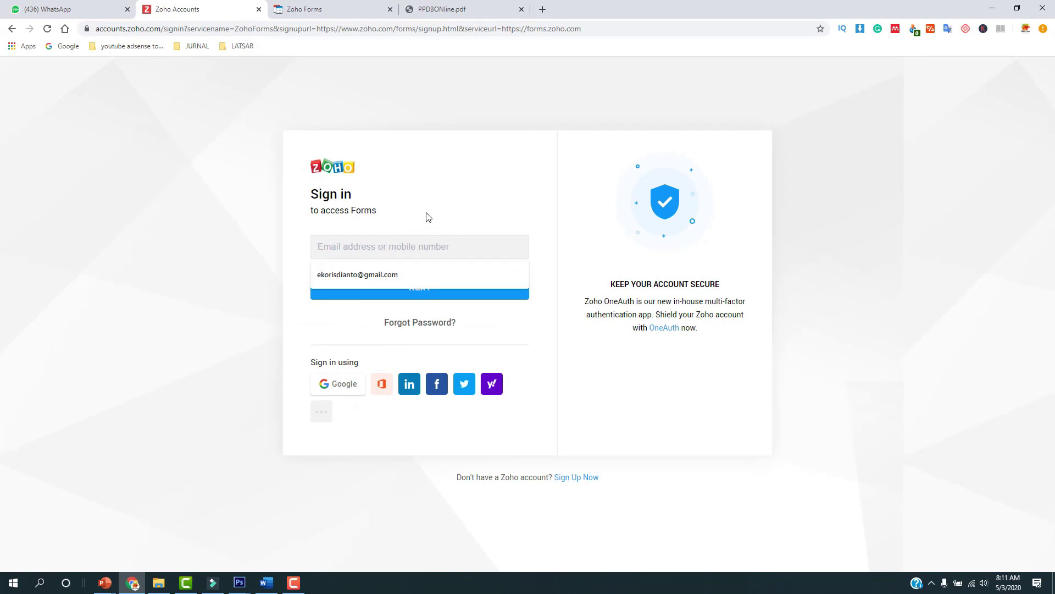
pyautogui.click(381, 274)
pyautogui.click(416, 289)
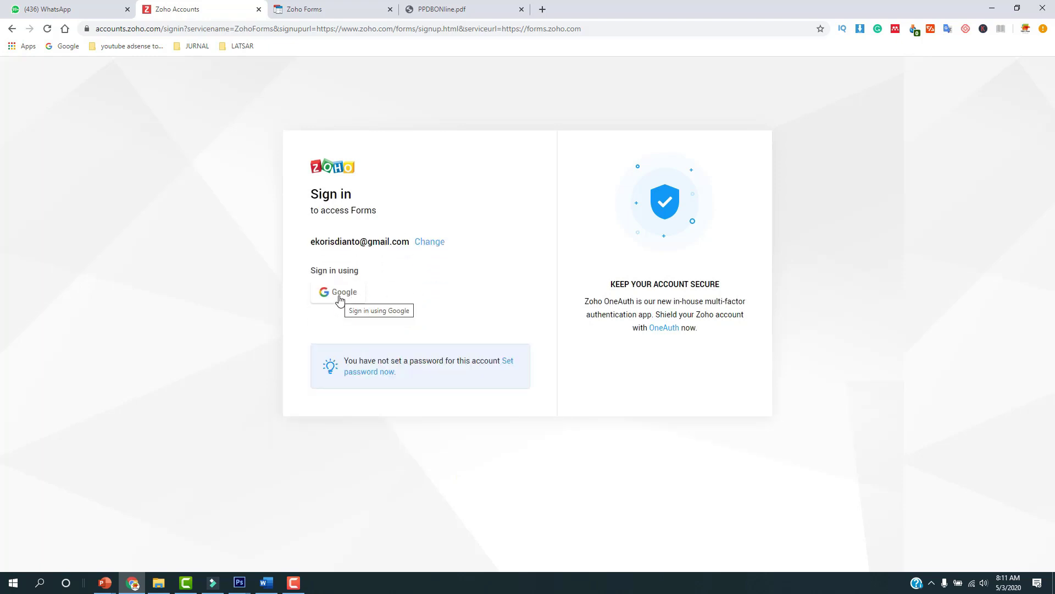
pyautogui.click(346, 299)
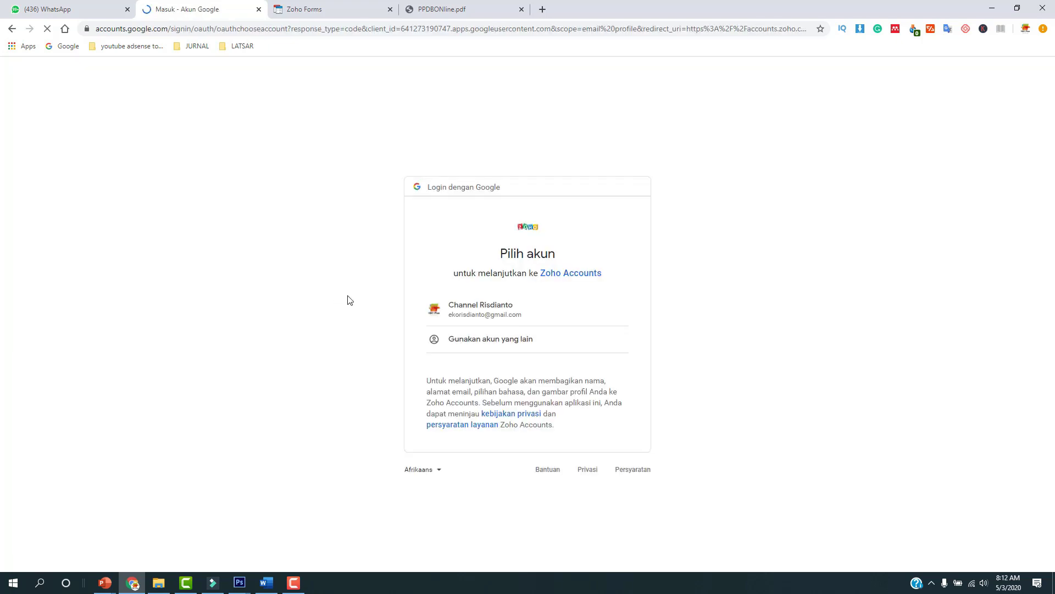
pyautogui.click(465, 318)
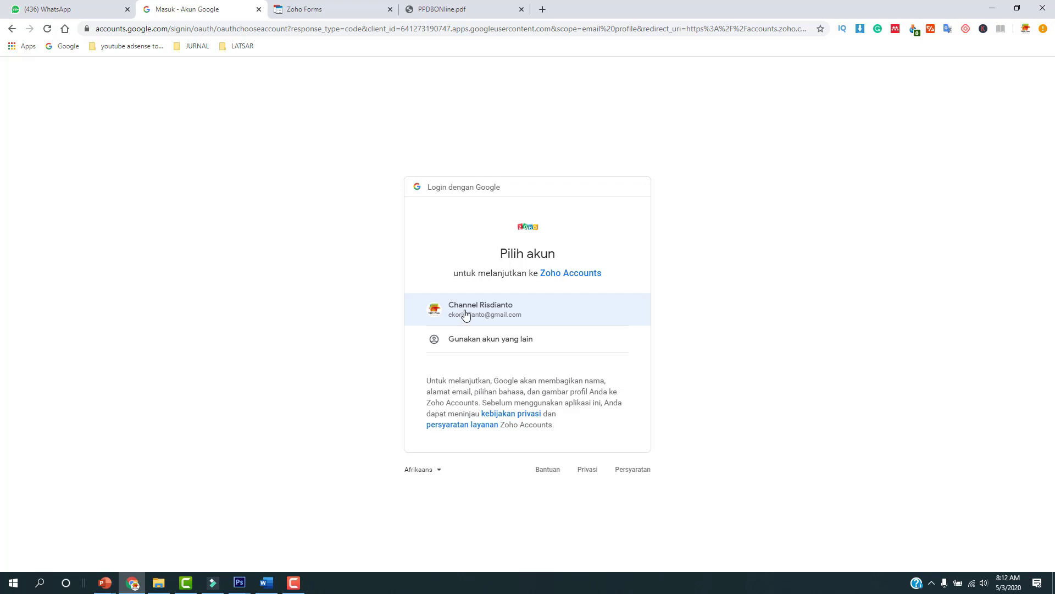
pyautogui.click(465, 315)
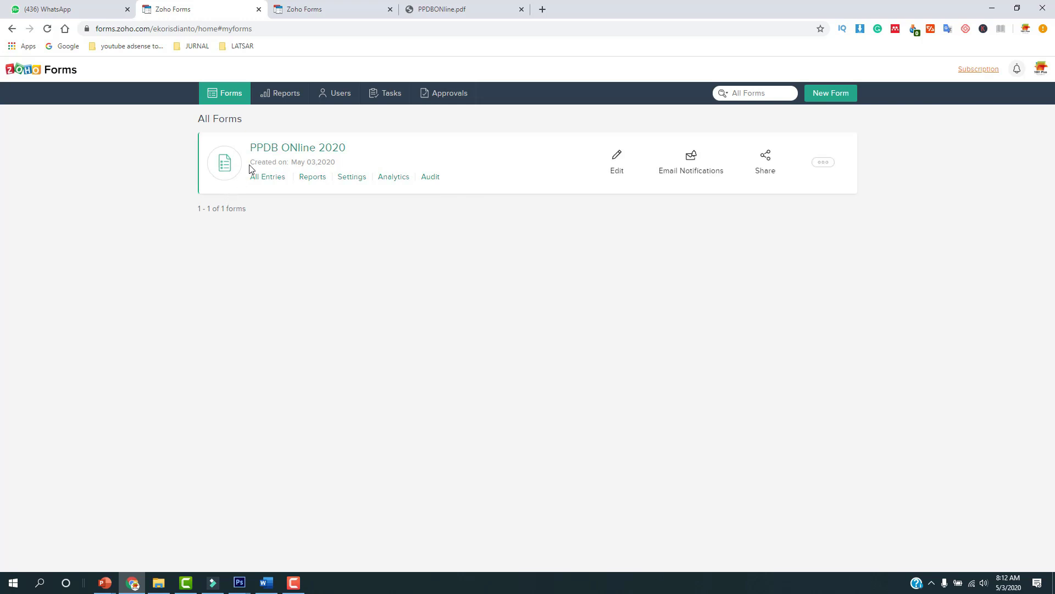
# - Start a new blank form and name it "Contoh Form PPDB online 2020"
pyautogui.click(830, 97)
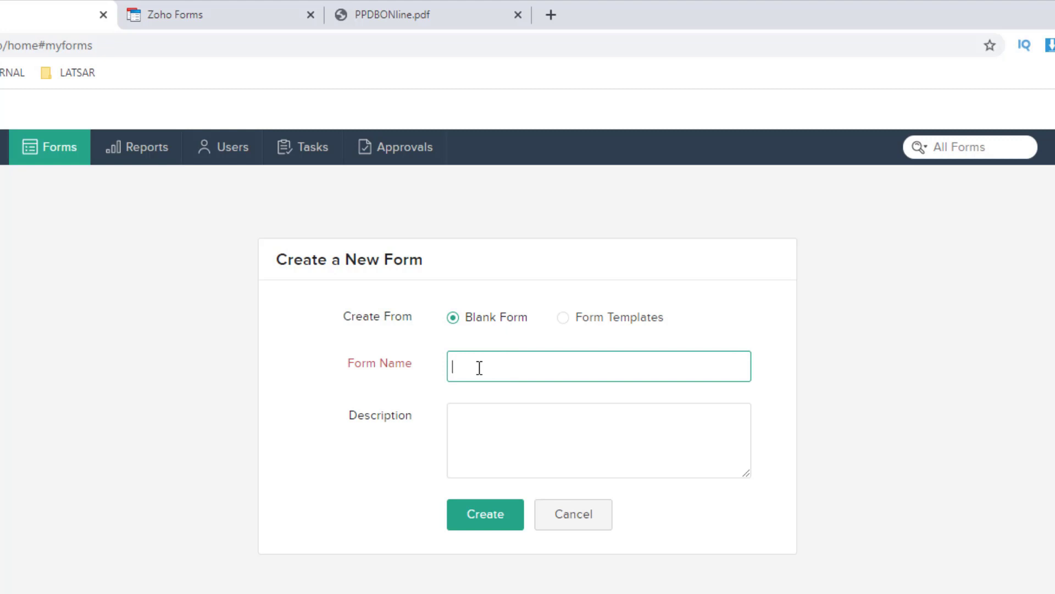
pyautogui.write('P')
pyautogui.write('Contoh P')
pyautogui.write('orm PPDB ')
pyautogui.write('online ')
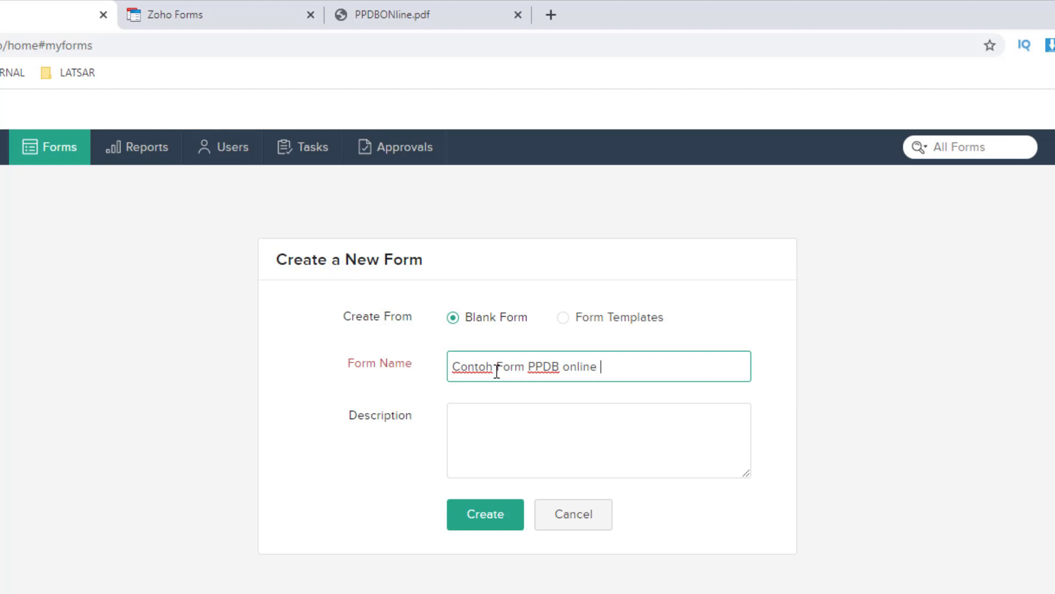
pyautogui.write('Sek201')
# - Enter the description "Ini merupakan form PPDB online sekolah X" and create the form
pyautogui.click(553, 410)
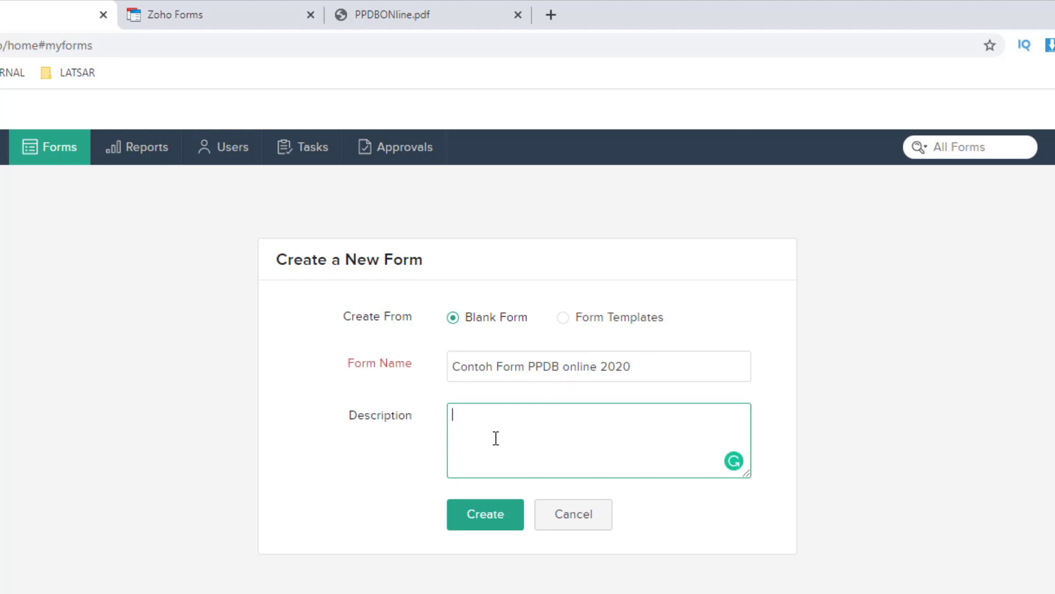
pyautogui.write('INi merupakan form PPD')
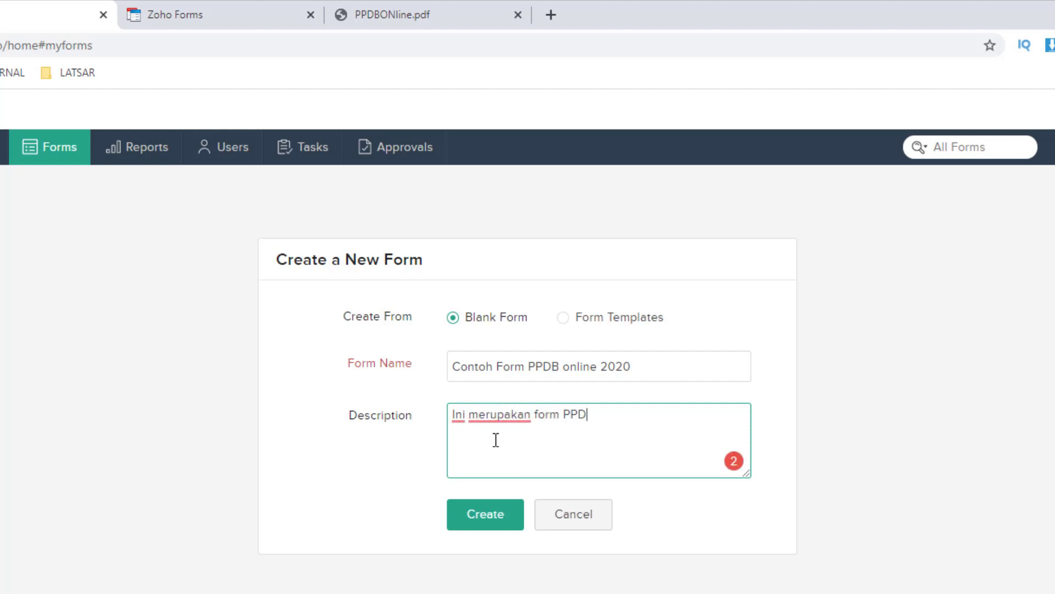
pyautogui.write('B online sekol')
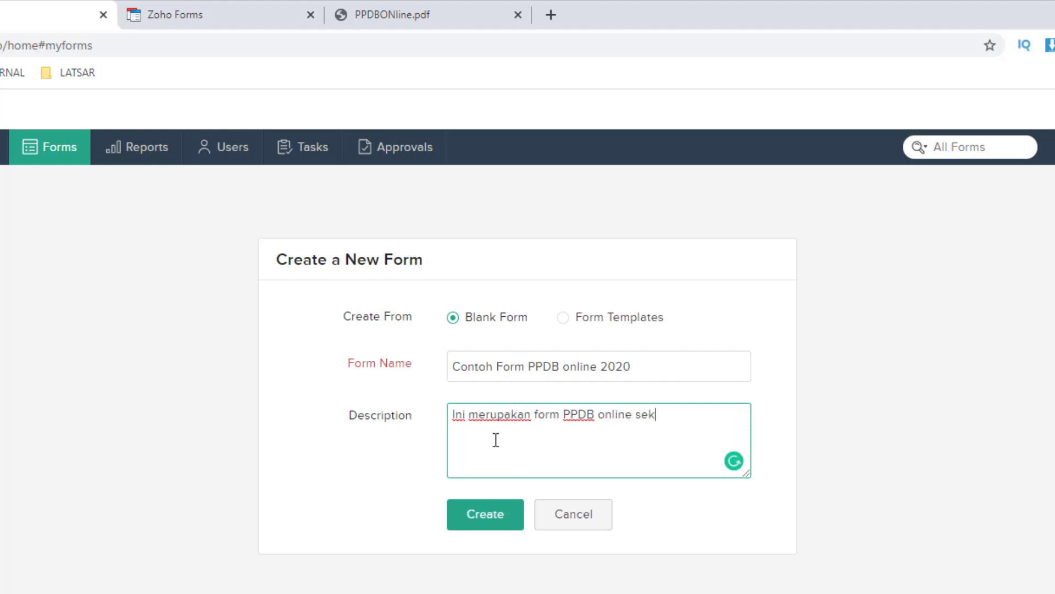
pyautogui.write('ah X')
pyautogui.click(478, 520)
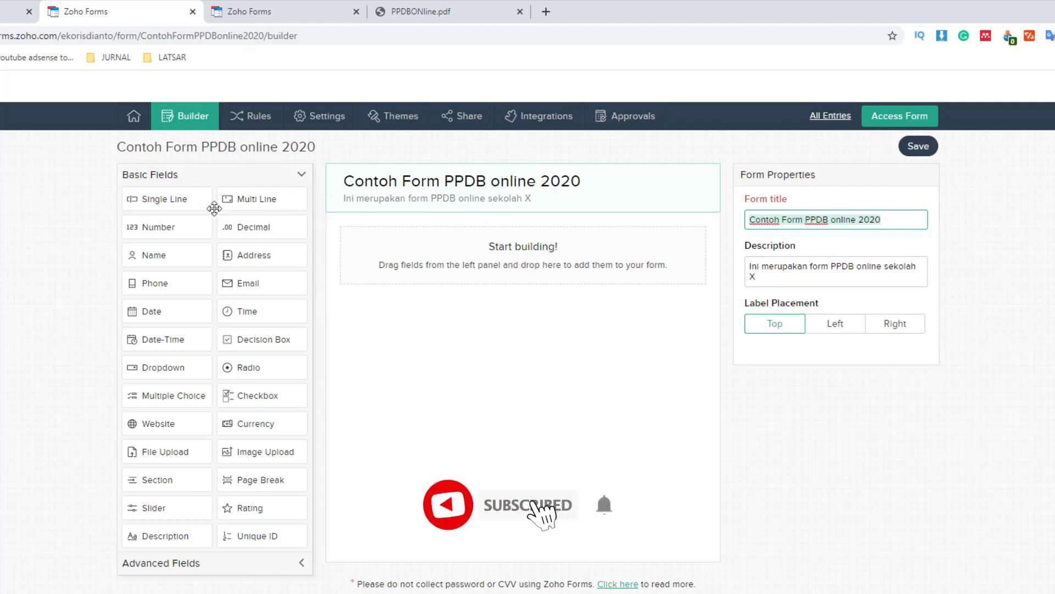
# - Check the Nama siswa item in the Word list and add a Name field to the empty form
pyautogui.hotkey('alt', 'Tab')
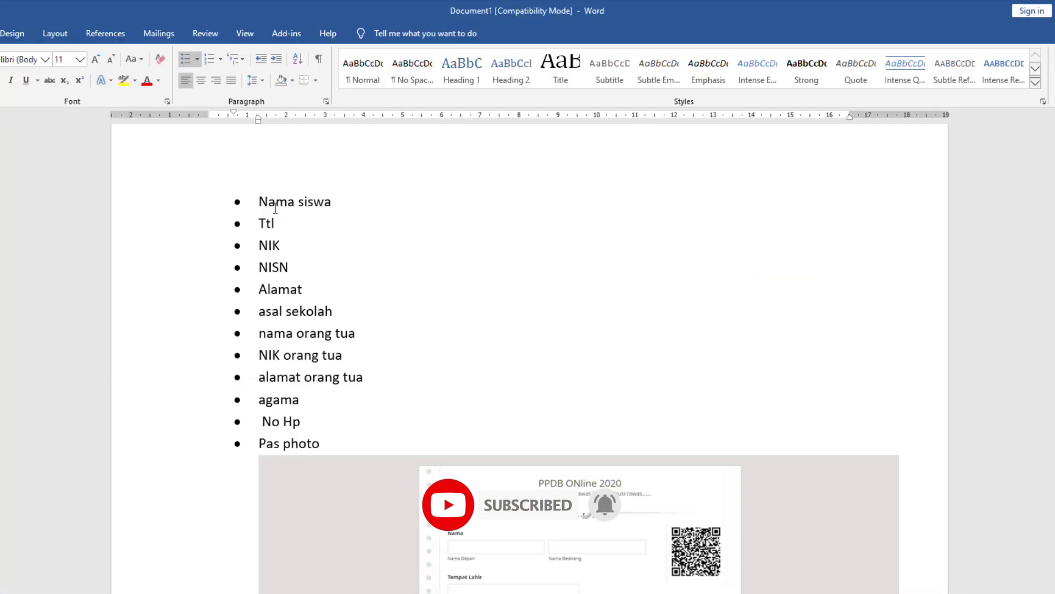
pyautogui.moveTo(263, 201); pyautogui.dragTo(340, 203)
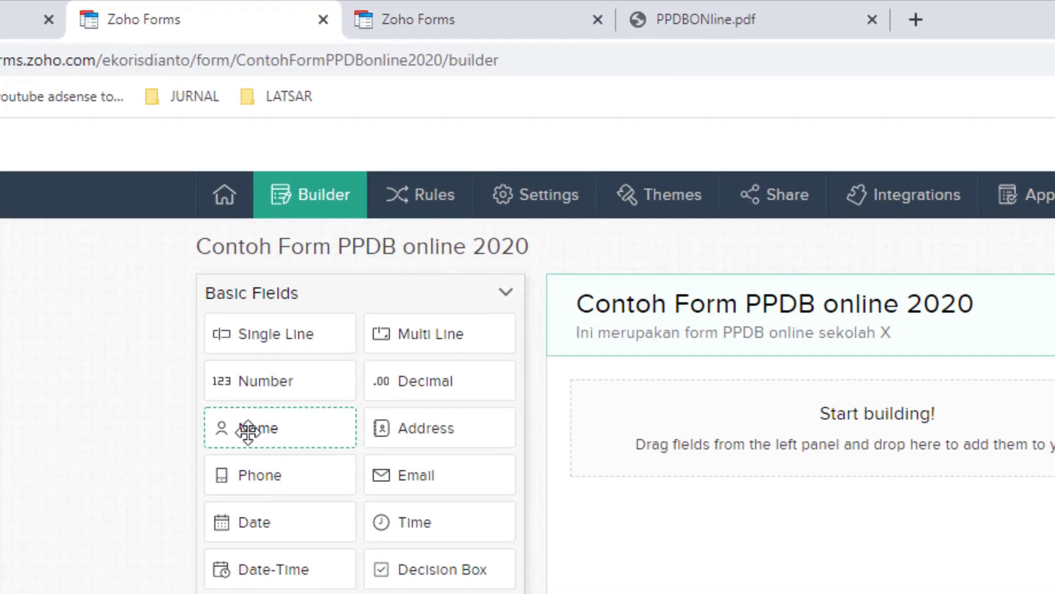
pyautogui.moveTo(248, 432); pyautogui.dragTo(443, 302)
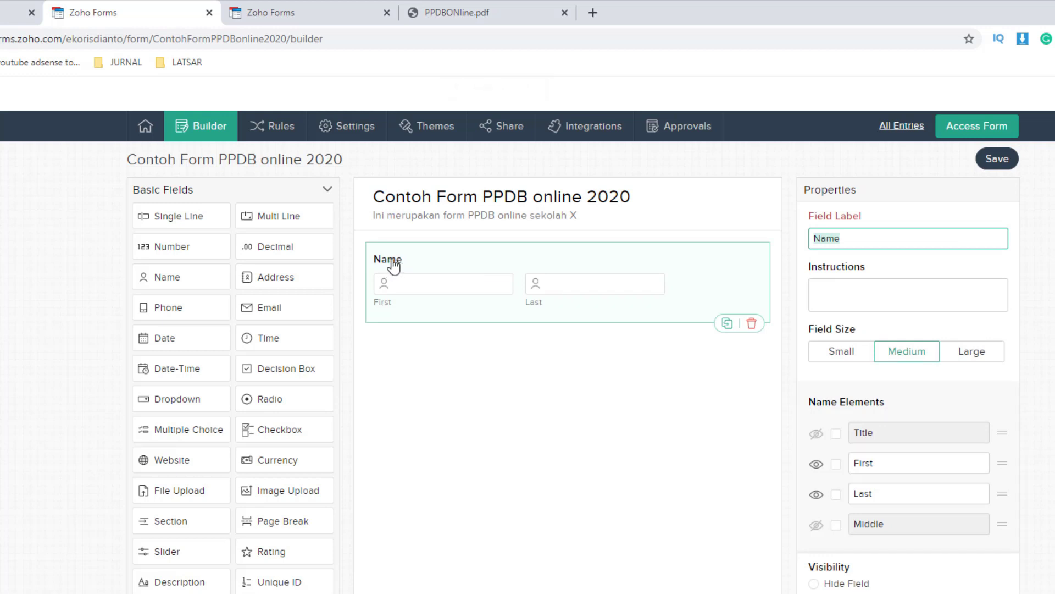
# - Label the Name field "Nama" and rename its First and Last elements to "Nama Depan" and "Nama Belakang"
pyautogui.moveTo(862, 236); pyautogui.dragTo(762, 244)
pyautogui.write('Nama')
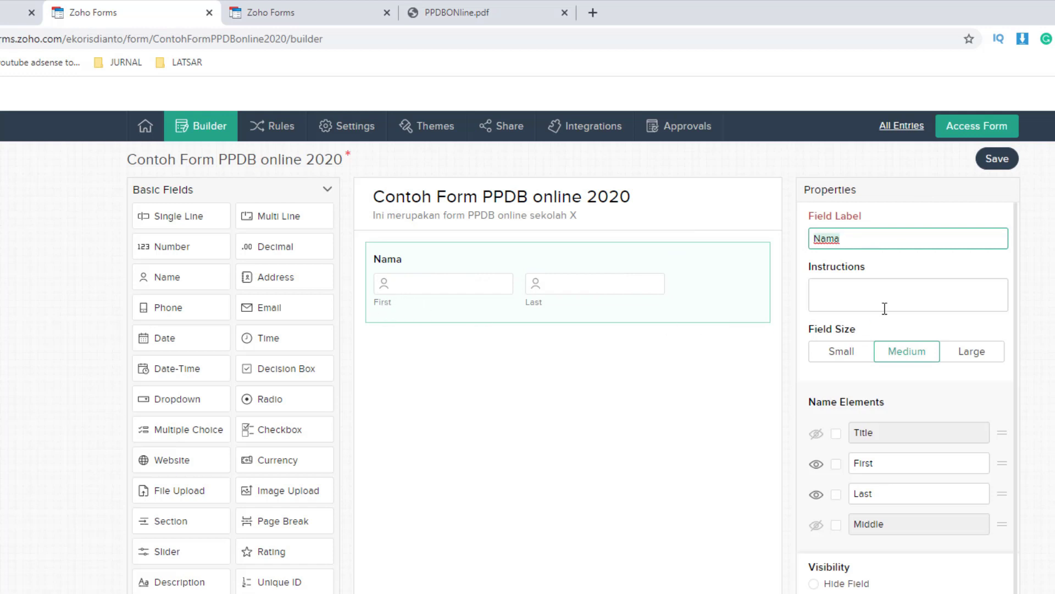
pyautogui.moveTo(877, 466); pyautogui.dragTo(866, 466)
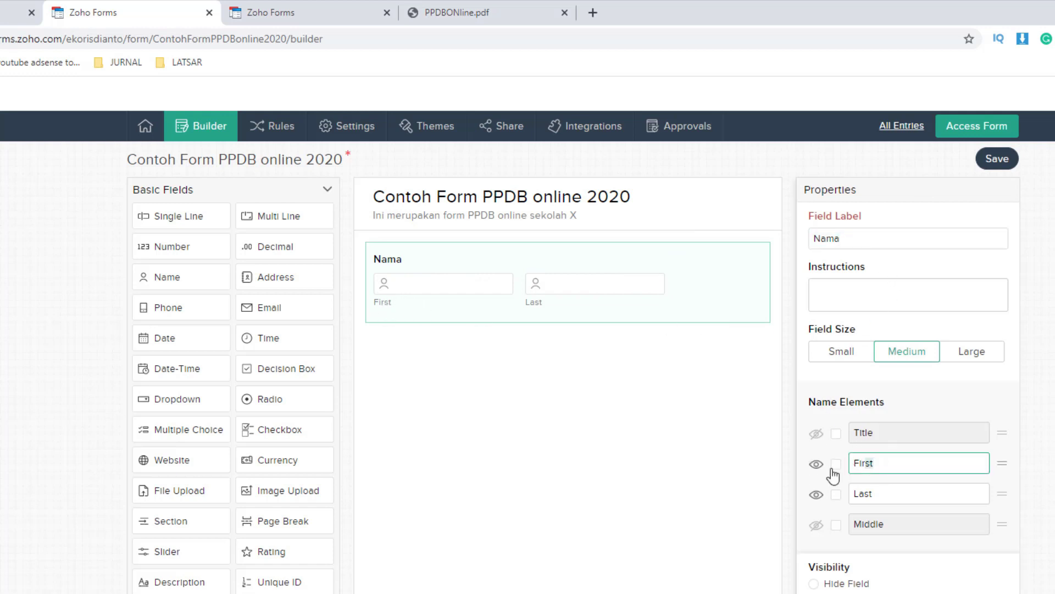
pyautogui.write('Nama Depan')
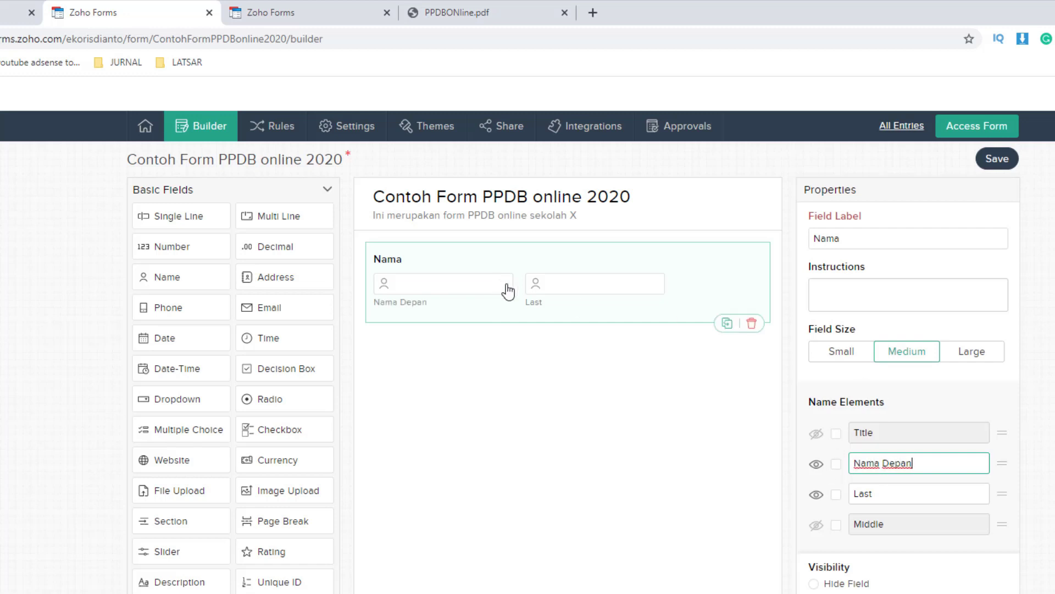
pyautogui.moveTo(877, 493); pyautogui.dragTo(813, 491)
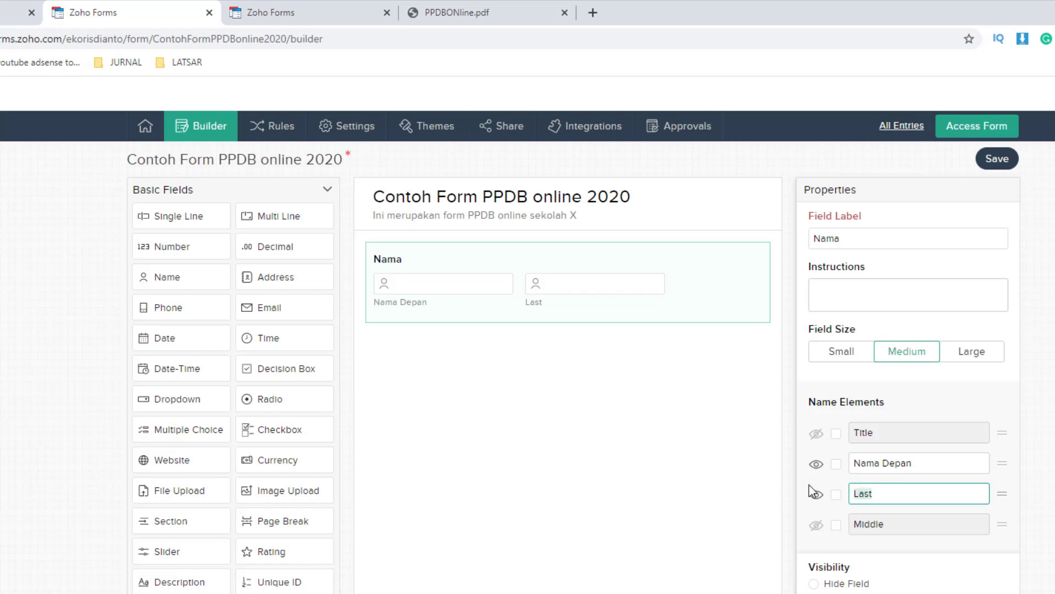
pyautogui.write('Nama Belakang')
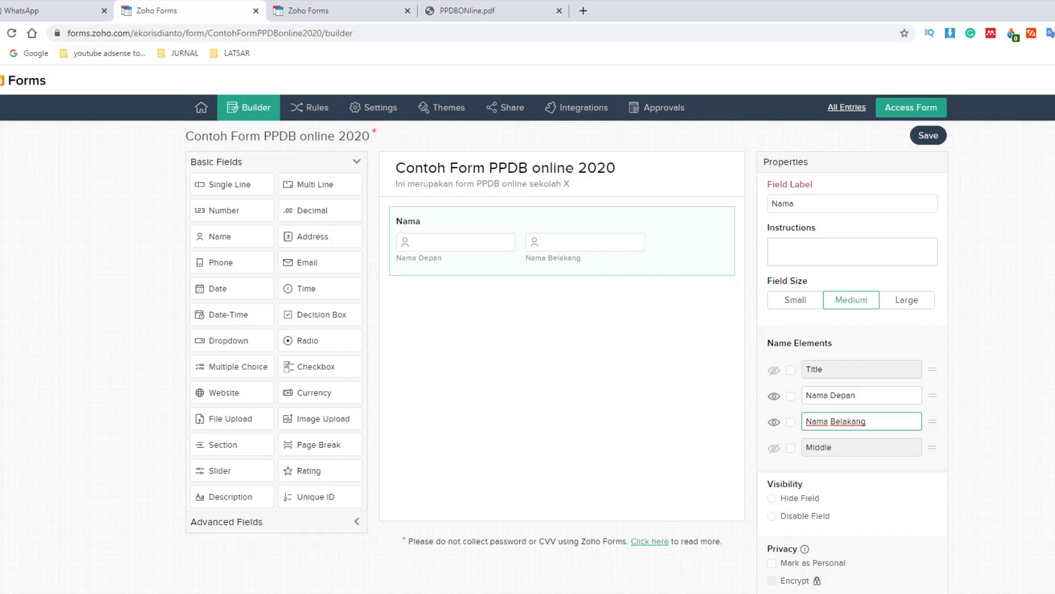
# - Check the Word list of required data and add a Single Line field labelled "Tempat Lahir" below Nama in Zoho Forms
pyautogui.hotkey('alt', 'Tab')
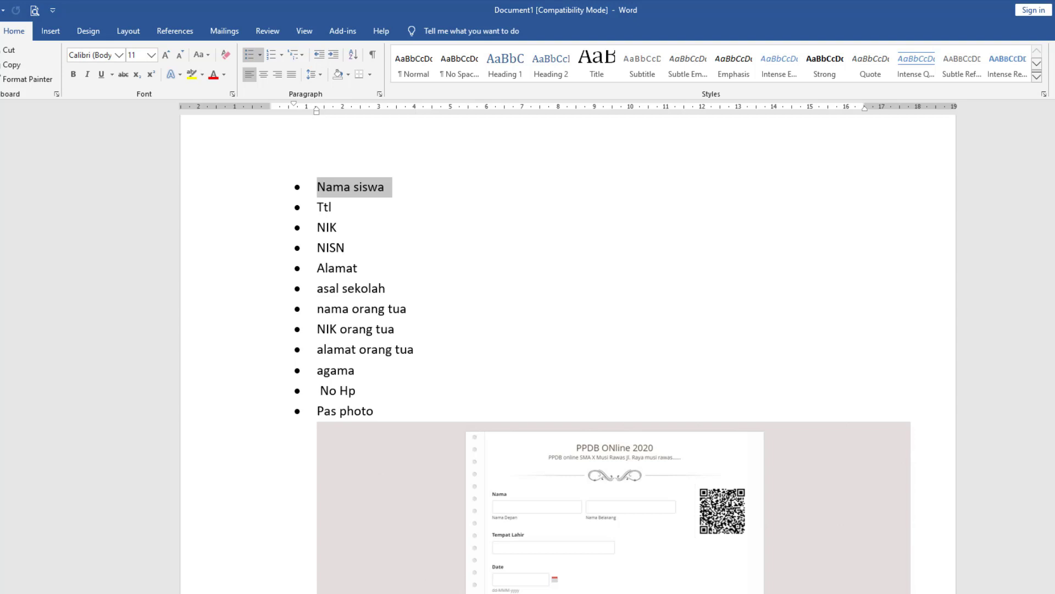
pyautogui.moveTo(265, 593)
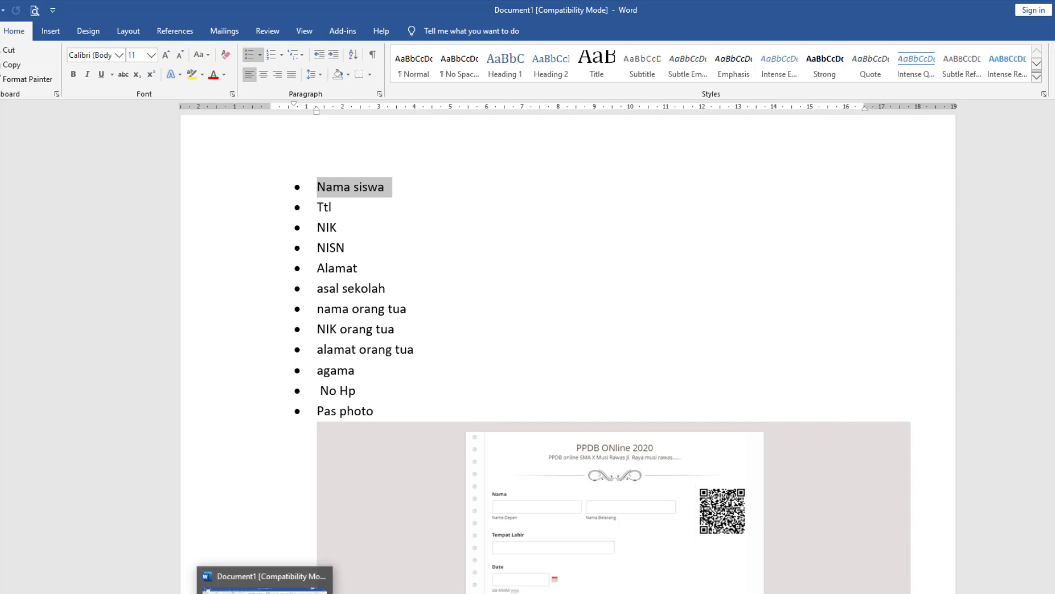
pyautogui.click(144, 592)
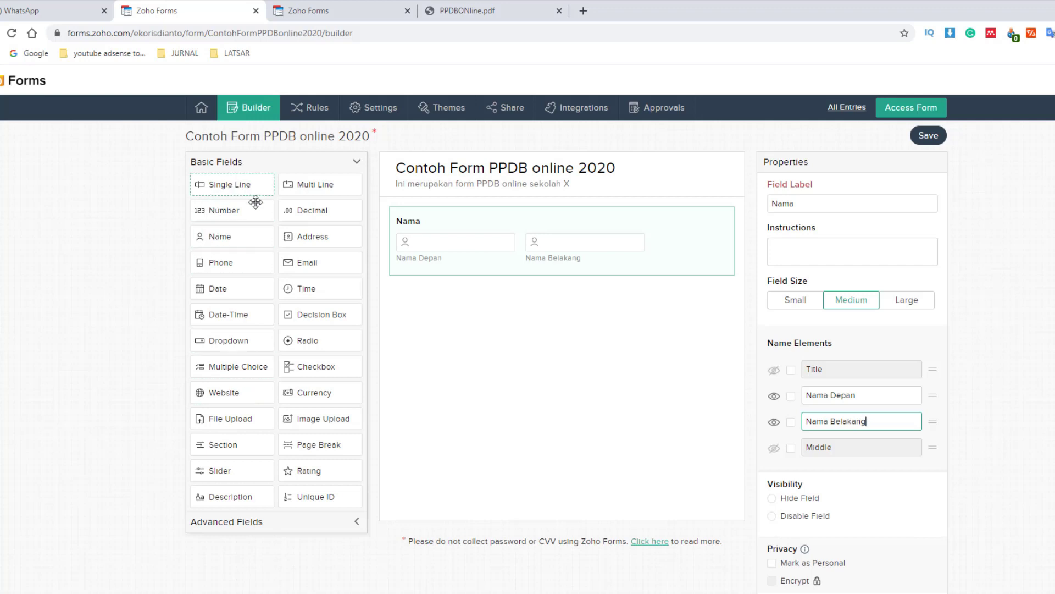
pyautogui.moveTo(231, 187); pyautogui.dragTo(443, 299)
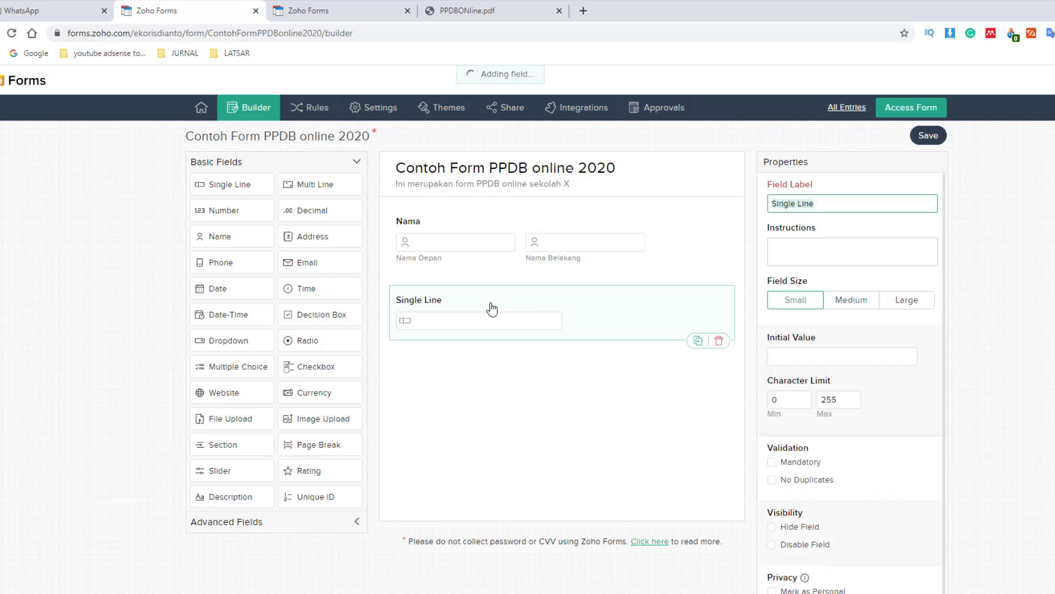
pyautogui.click(833, 203)
pyautogui.write('Te')
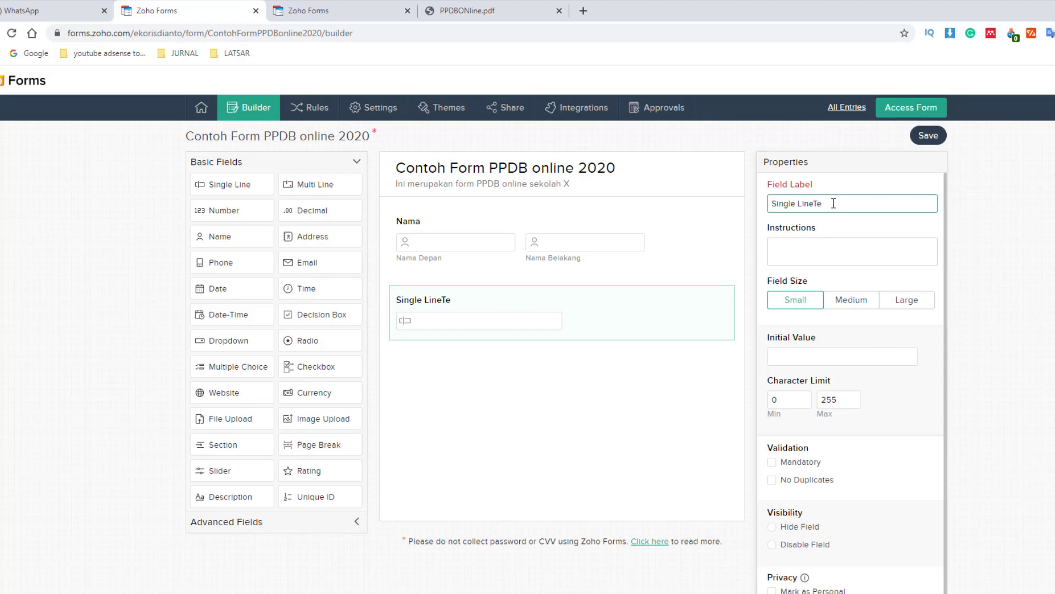
pyautogui.hotkey('ctrl', 'a')
pyautogui.press('BackSpace')
pyautogui.write('Tempat')
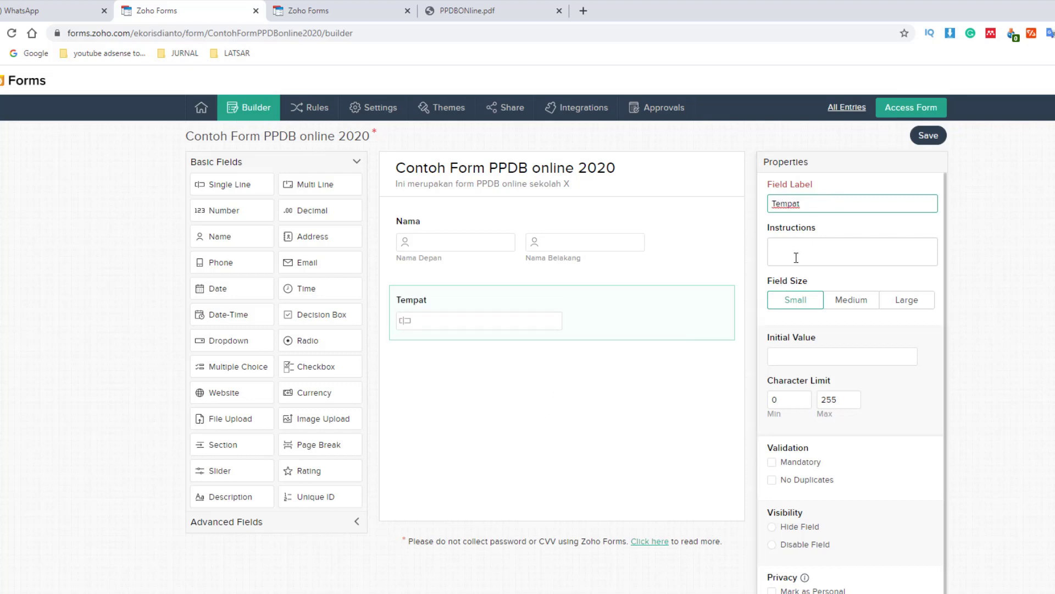
pyautogui.write(' Lahir')
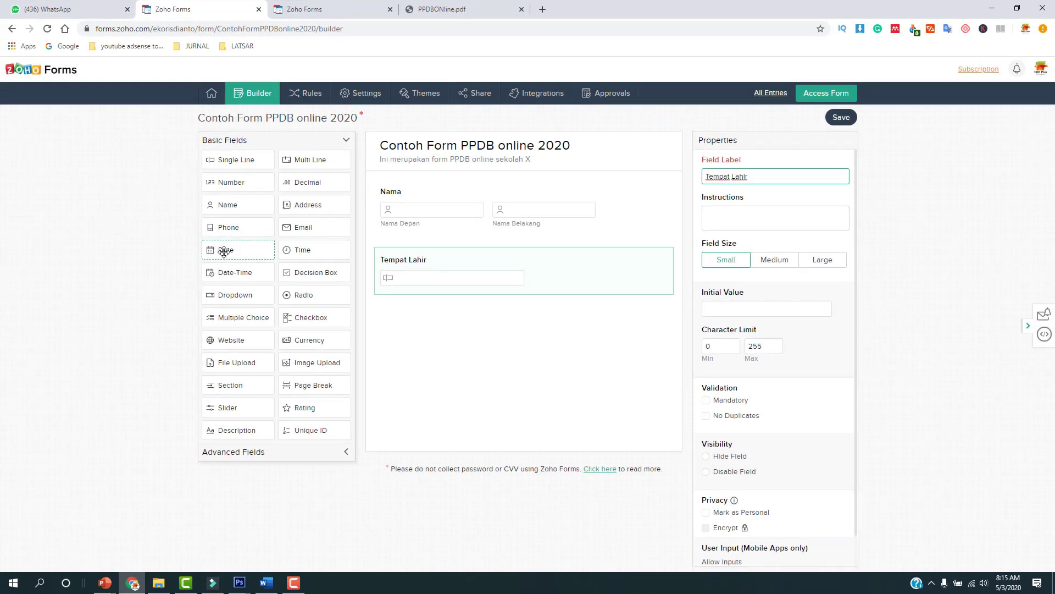
# - Add a Date field labelled "Tanggal Lahir" below Tempat Lahir, and select the Ttl item in the Word list
pyautogui.moveTo(223, 252); pyautogui.dragTo(427, 326)
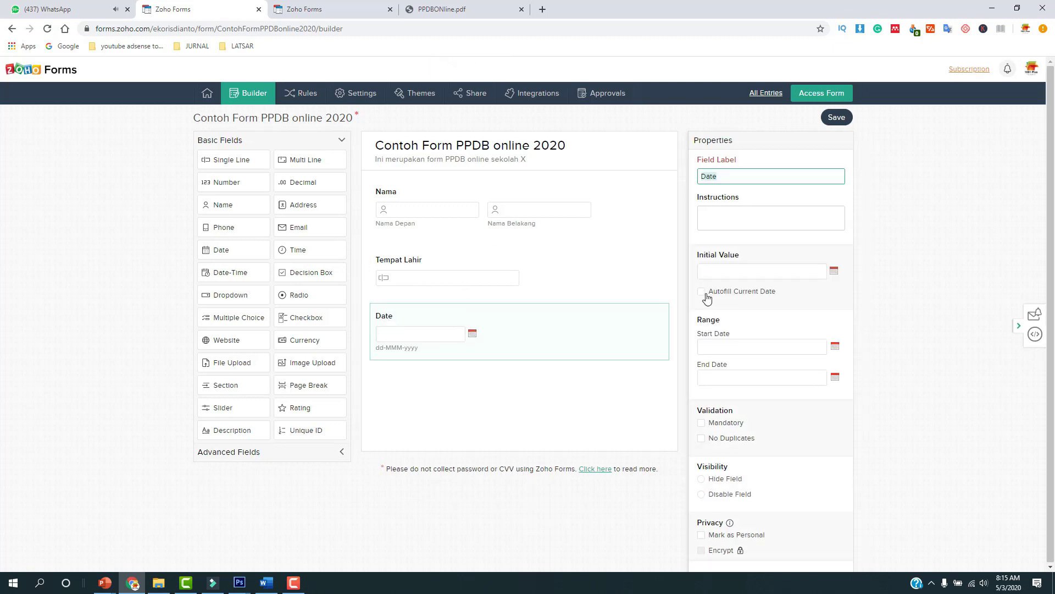
pyautogui.write('Tanggal Lahir')
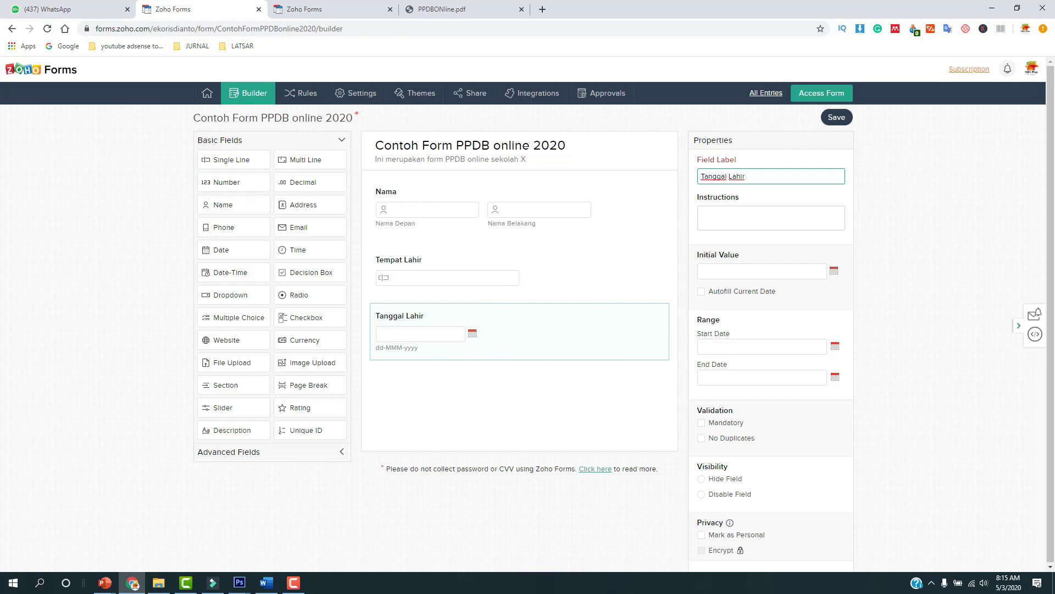
pyautogui.click(266, 583)
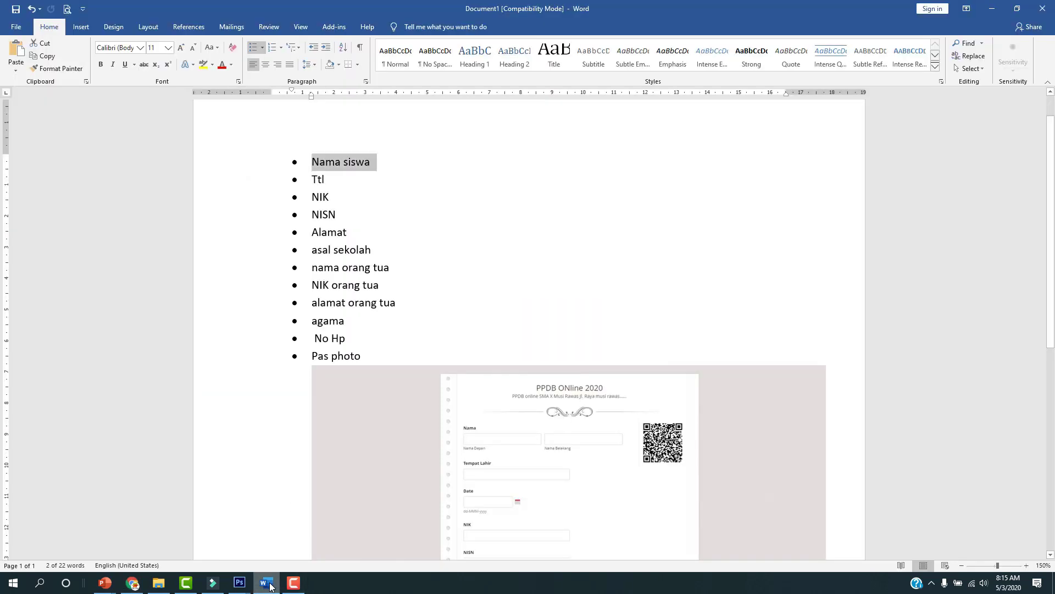
pyautogui.moveTo(311, 161); pyautogui.dragTo(337, 176)
pyautogui.doubleClick(332, 179)
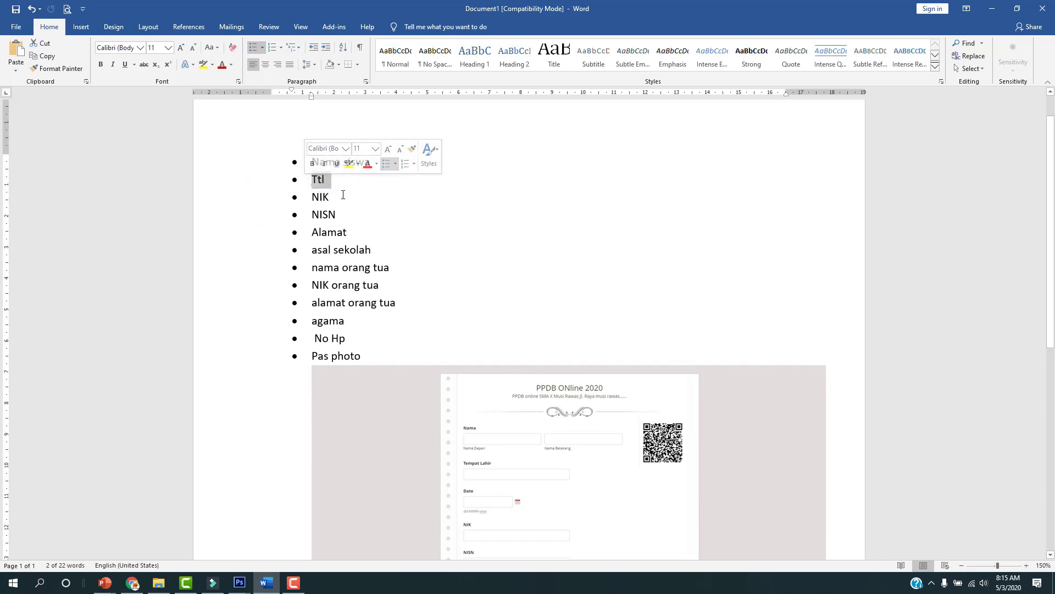
# - Add a Single Line field labelled "NIK Siswa" below Tanggal Lahir in Zoho Forms, and select the NIK item in the Word list
pyautogui.click(132, 584)
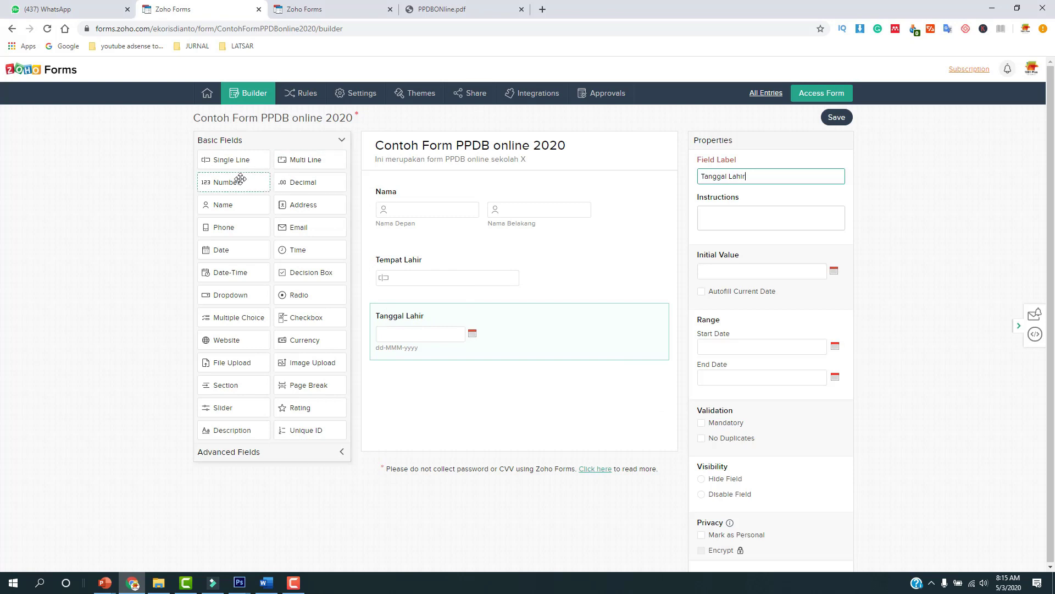
pyautogui.moveTo(233, 160); pyautogui.dragTo(434, 376)
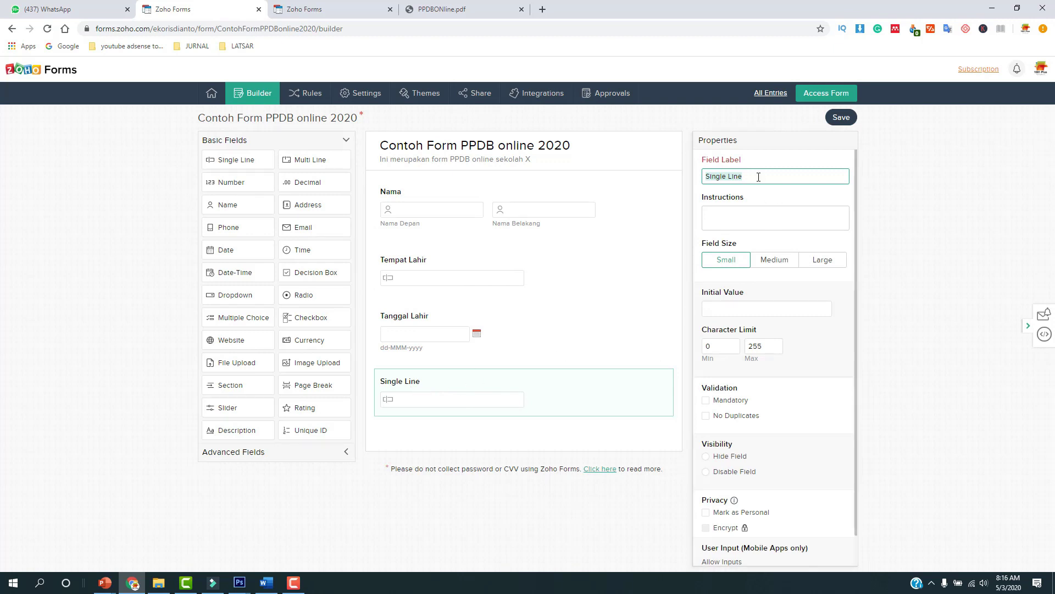
pyautogui.write('NIK Siswa')
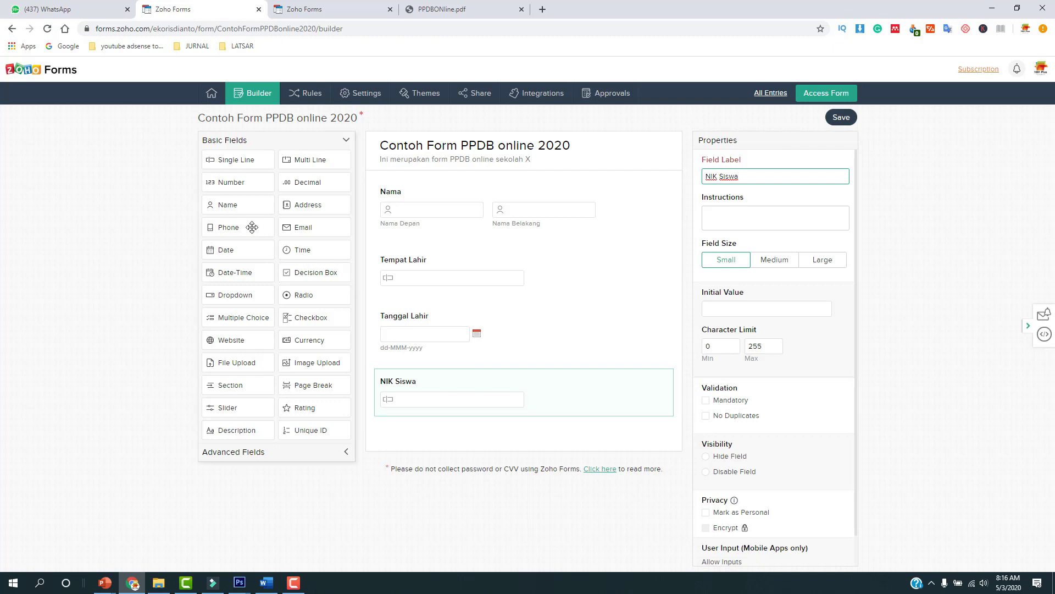
pyautogui.click(267, 582)
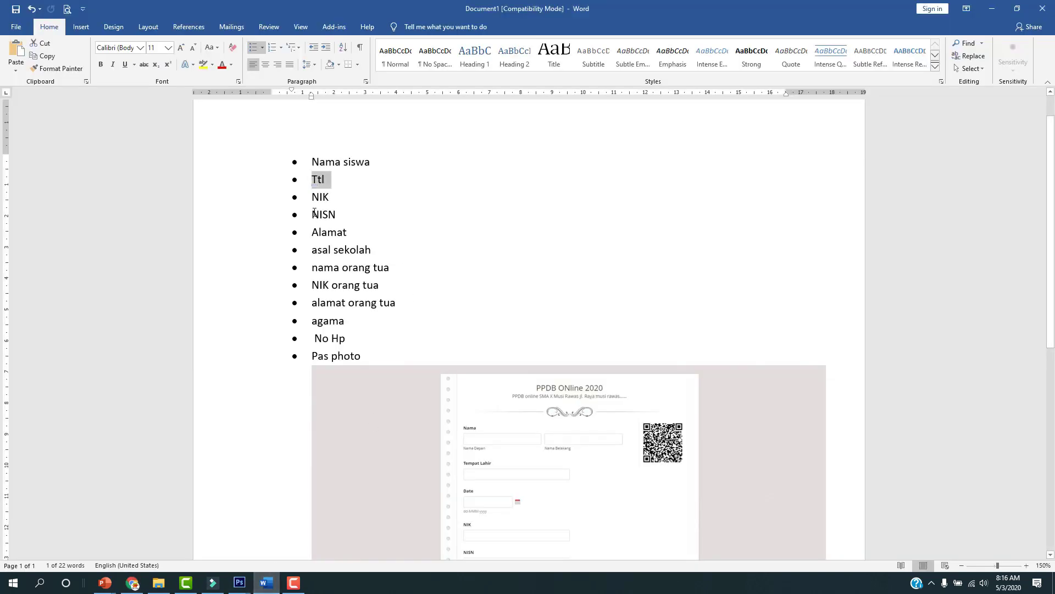
pyautogui.doubleClick(324, 197)
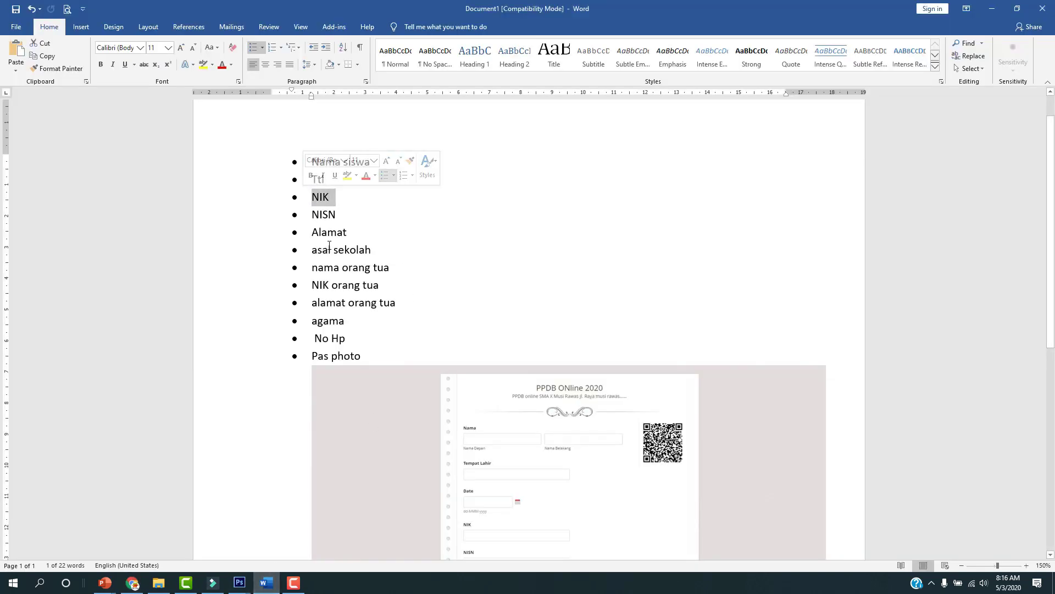
# - Return to Zoho Forms and add a Single Line field labelled "NISN" below NIK Siswa
pyautogui.click(138, 587)
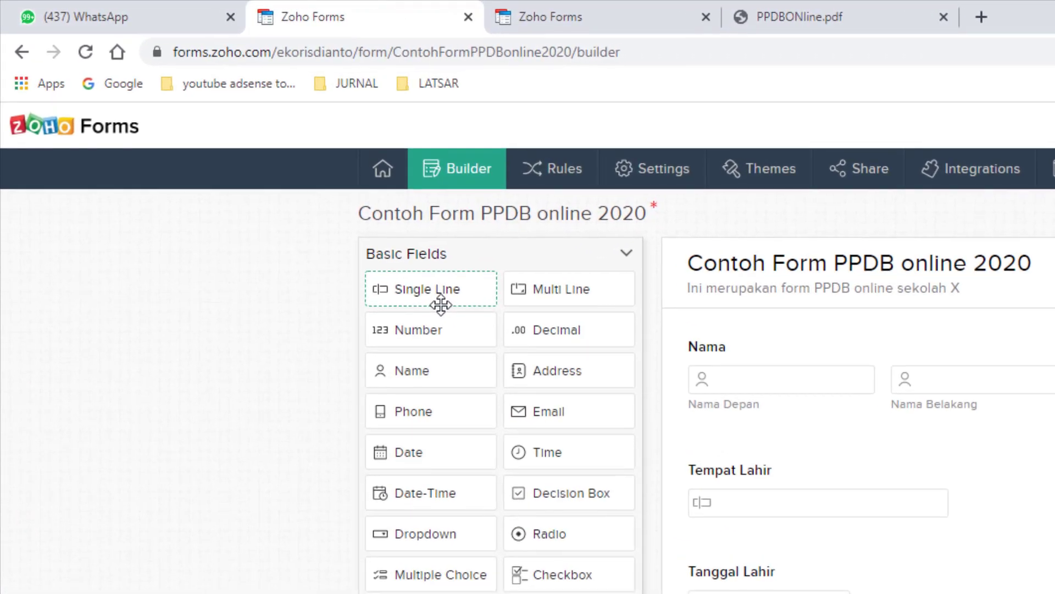
pyautogui.moveTo(426, 287); pyautogui.dragTo(455, 473)
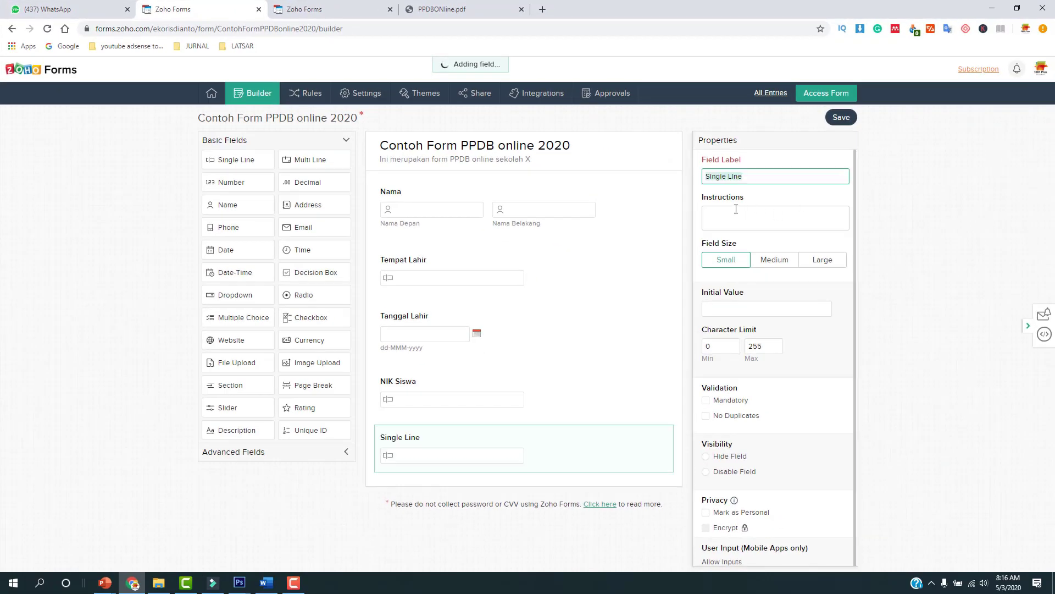
pyautogui.moveTo(692, 212); pyautogui.dragTo(723, 235)
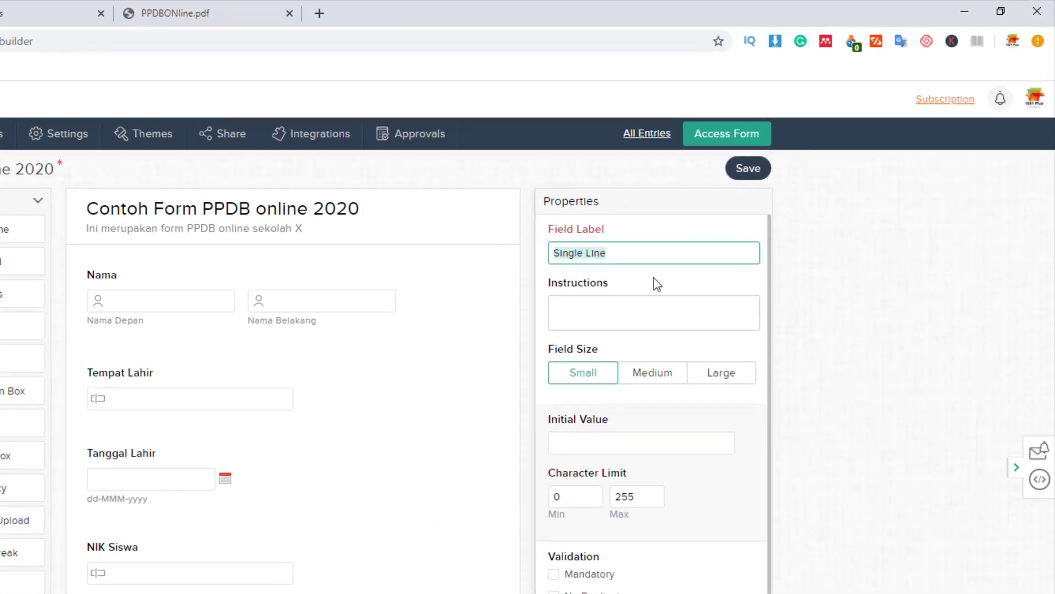
pyautogui.write('NISN')
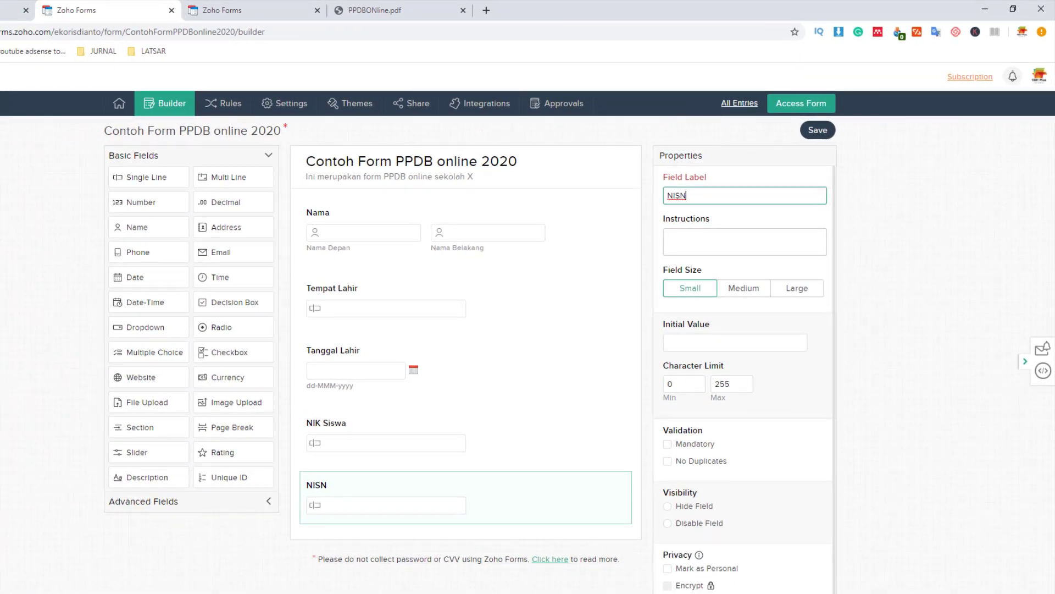
# - Select the Alamat item in the Word list and add an Address field labelled "Alamat" below NISN in Zoho Forms
pyautogui.hotkey('alt', 'Tab')
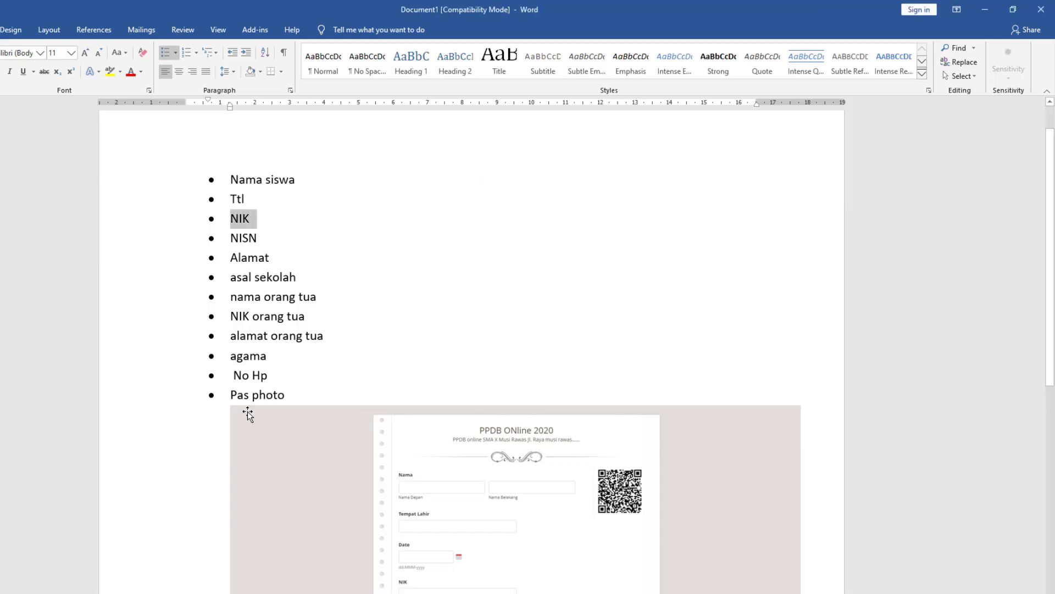
pyautogui.doubleClick(276, 257)
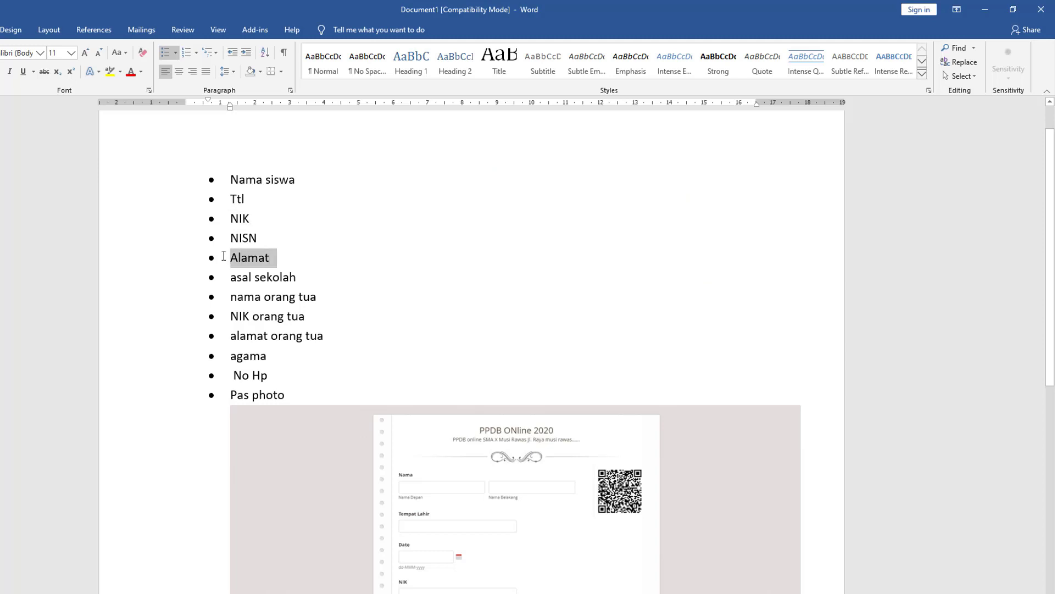
pyautogui.hotkey('alt', 'Tab')
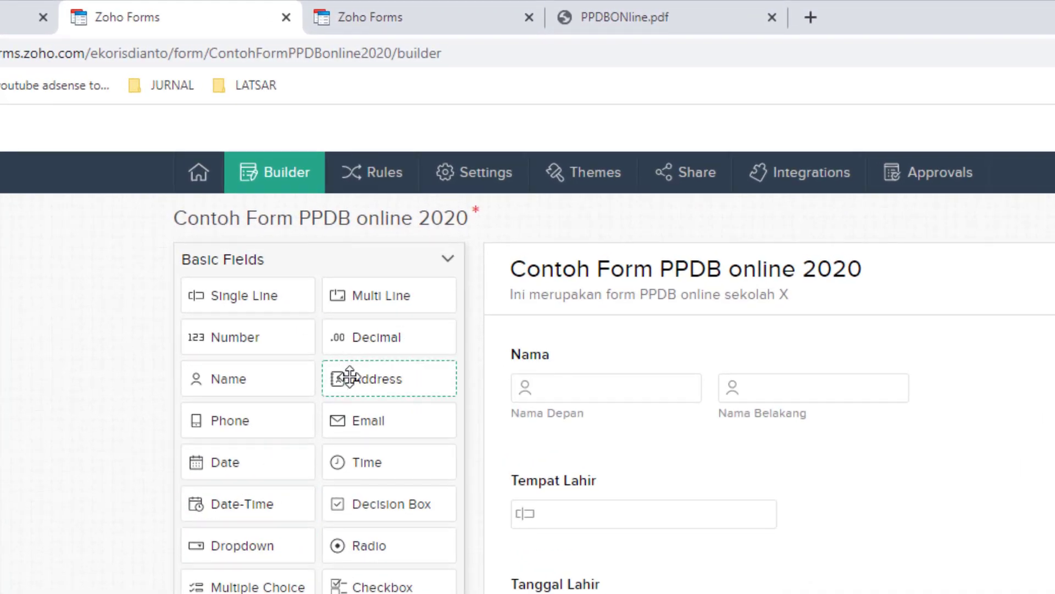
pyautogui.moveTo(350, 379); pyautogui.dragTo(586, 593)
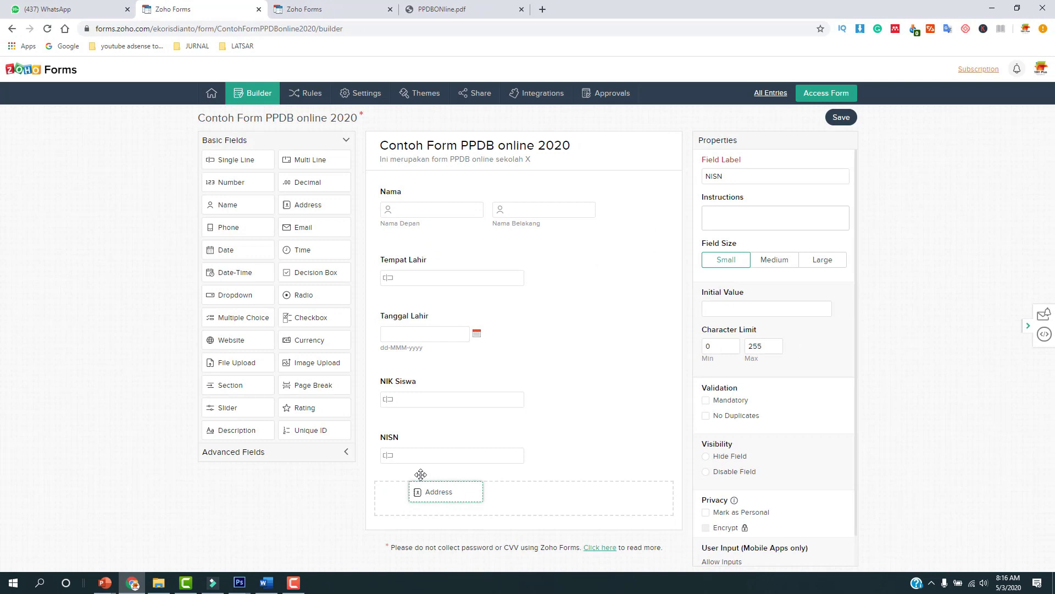
pyautogui.moveTo(421, 475); pyautogui.dragTo(405, 481)
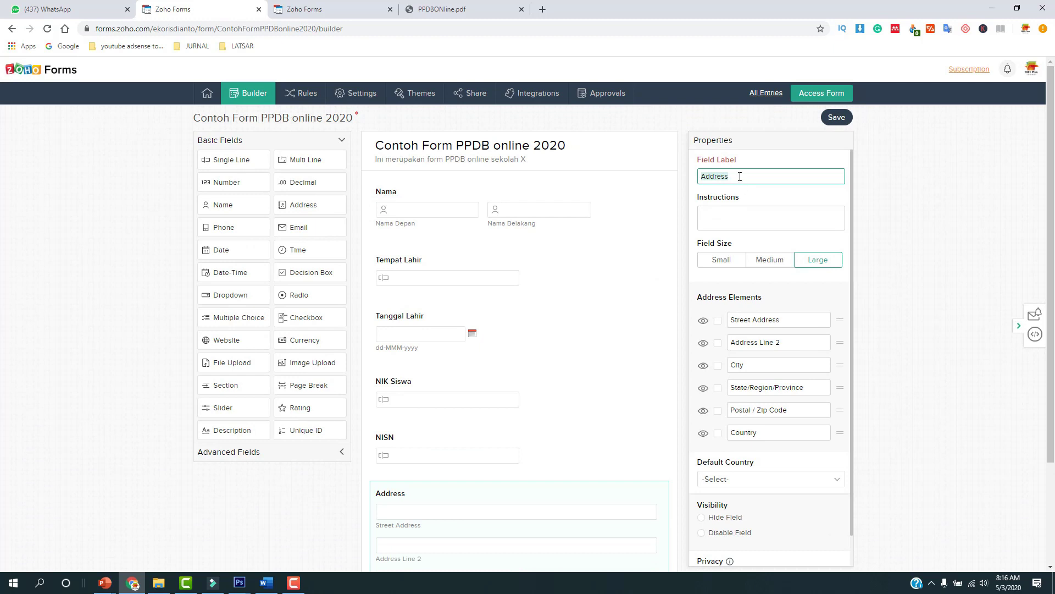
pyautogui.write('Alamat')
# - Rename the Street Address element of the Alamat field to "Alamat" and review the field's layout
pyautogui.scroll(-3, 629, 276)
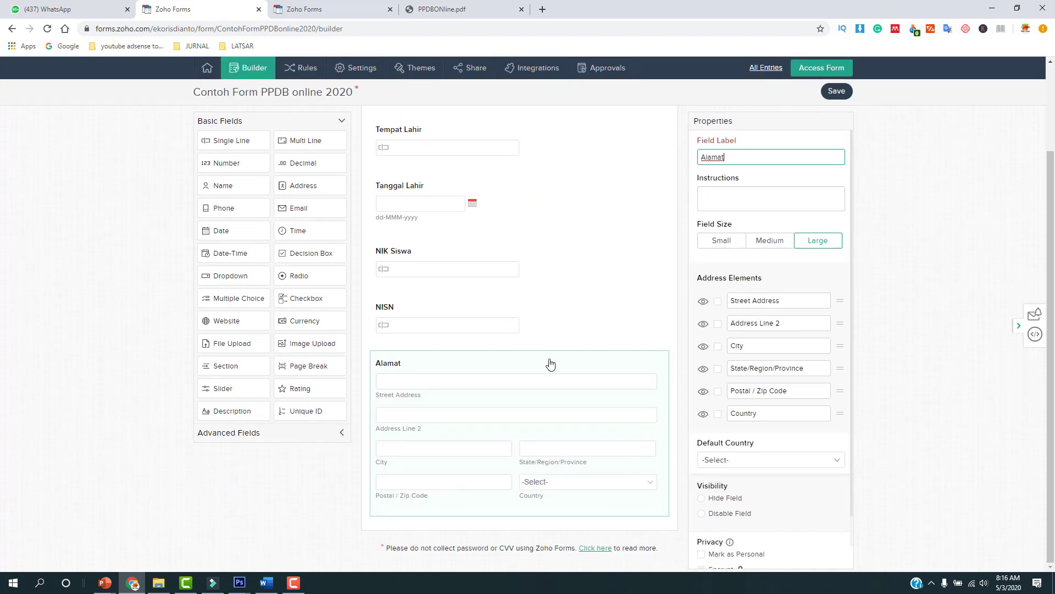
pyautogui.scroll(3, 406, 403)
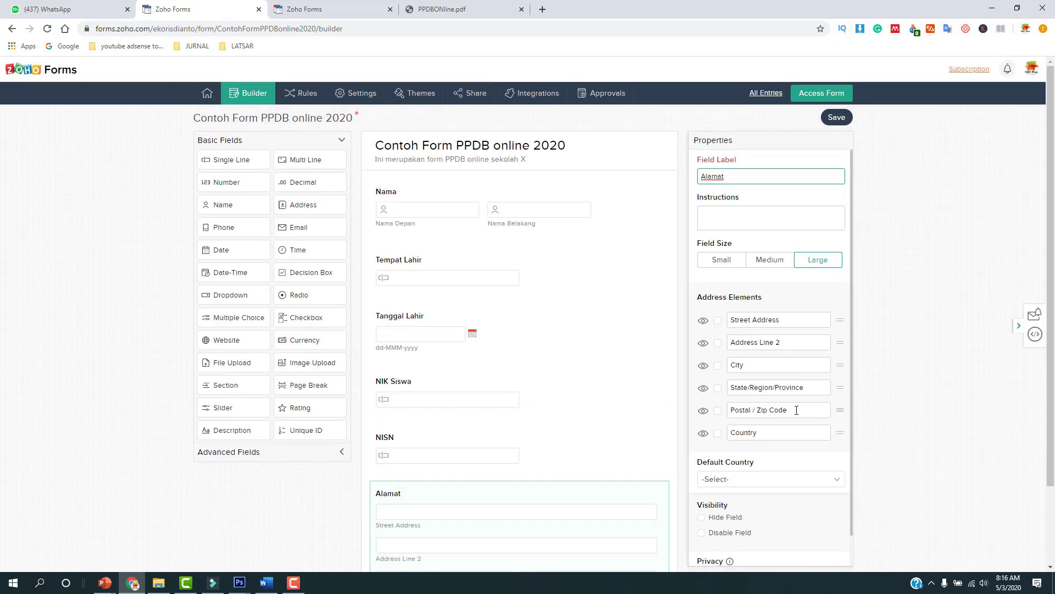
pyautogui.click(779, 320)
pyautogui.tripleClick(779, 319)
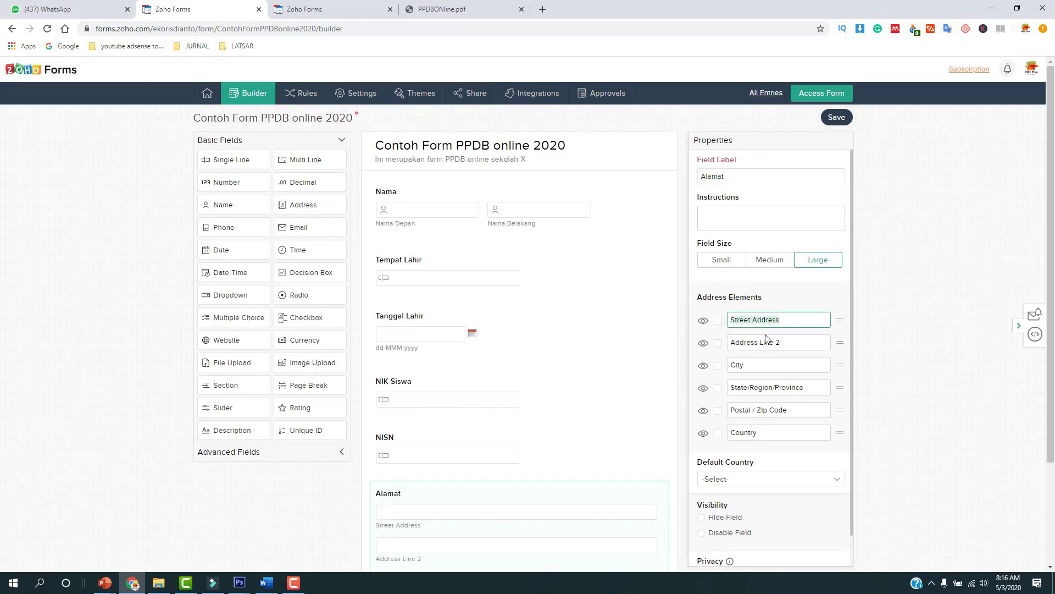
pyautogui.write('Alamat')
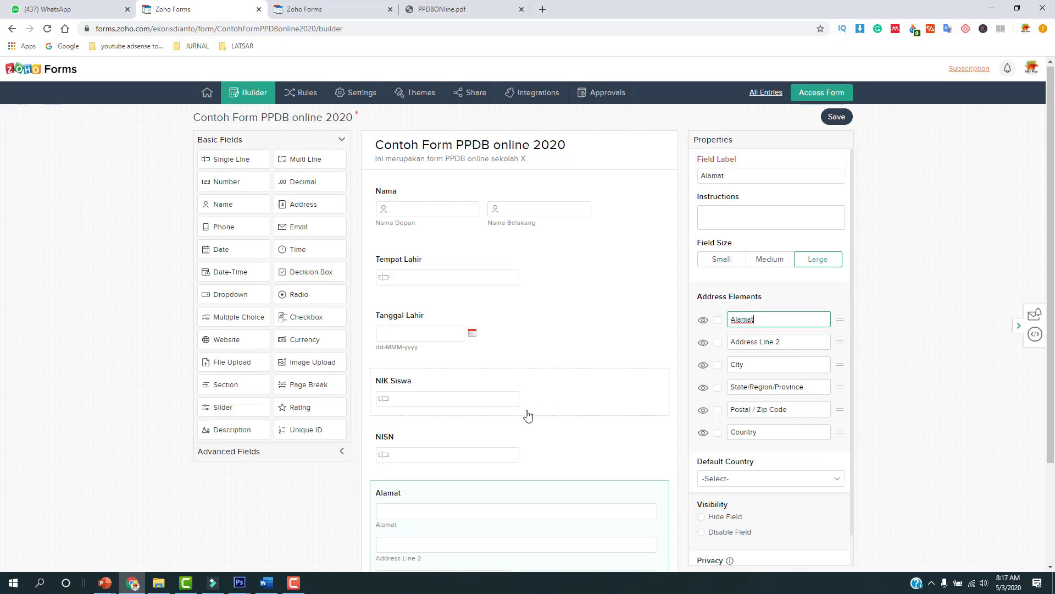
pyautogui.scroll(-3, 528, 414)
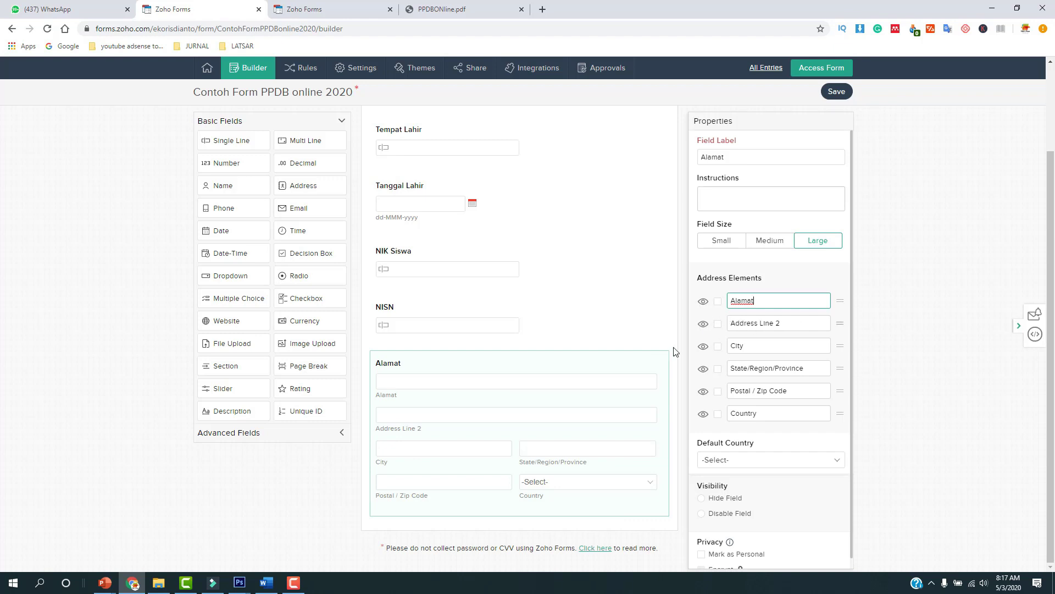
# - Hide the Address Line 2 element of the Alamat field and rename City to "Kota" and State/Region/Province to "Provinsi"
pyautogui.click(703, 323)
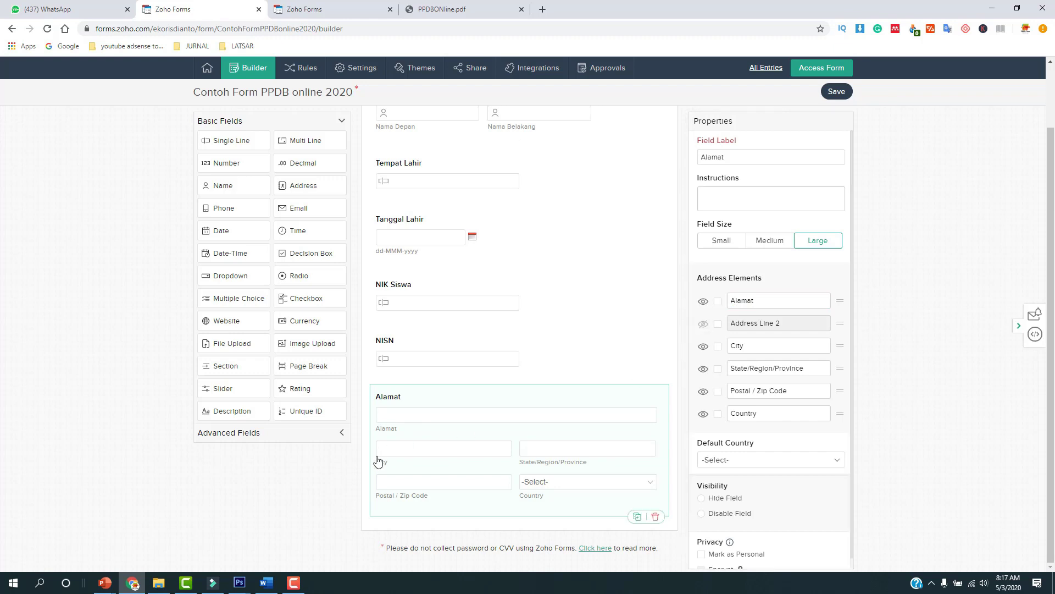
pyautogui.doubleClick(753, 347)
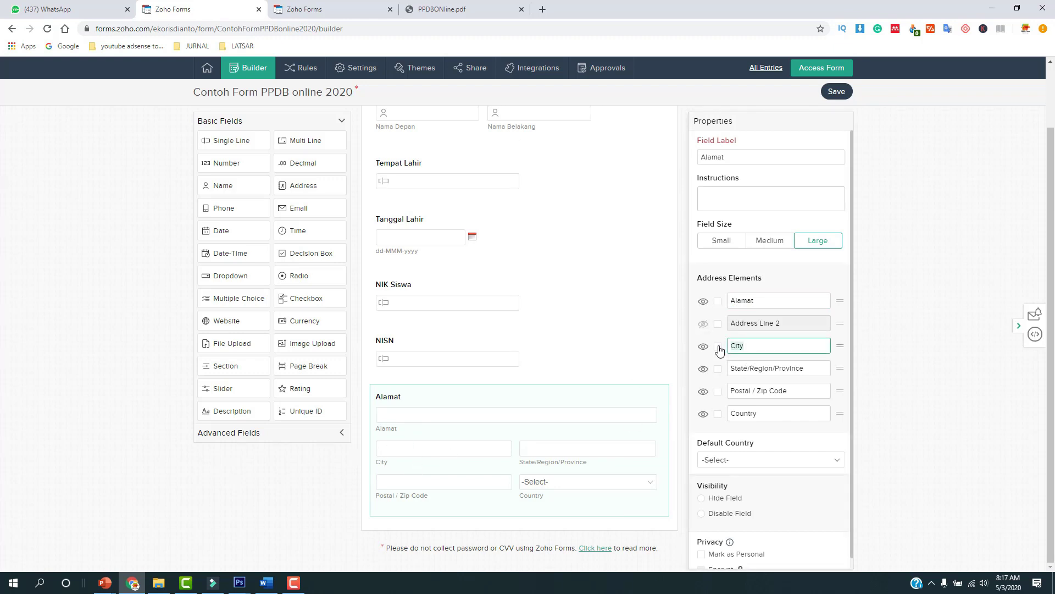
pyautogui.write('Kota')
pyautogui.moveTo(809, 372); pyautogui.dragTo(723, 371)
pyautogui.write('Provinsi')
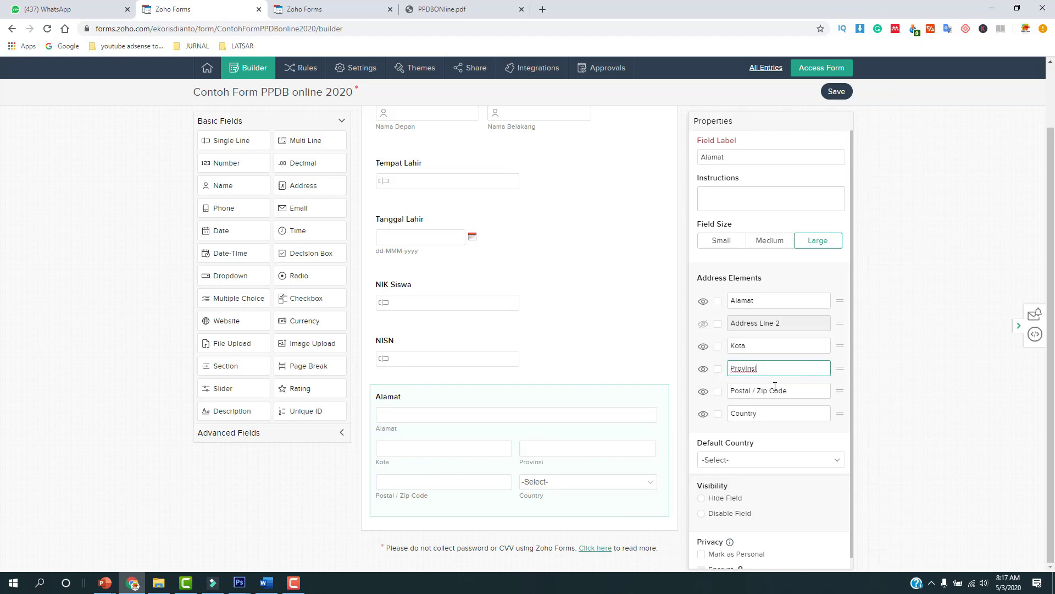
# - Rename the Alamat field's Postal / Zip Code element to "Kodepos" and hide its Country element
pyautogui.moveTo(792, 394); pyautogui.dragTo(726, 386)
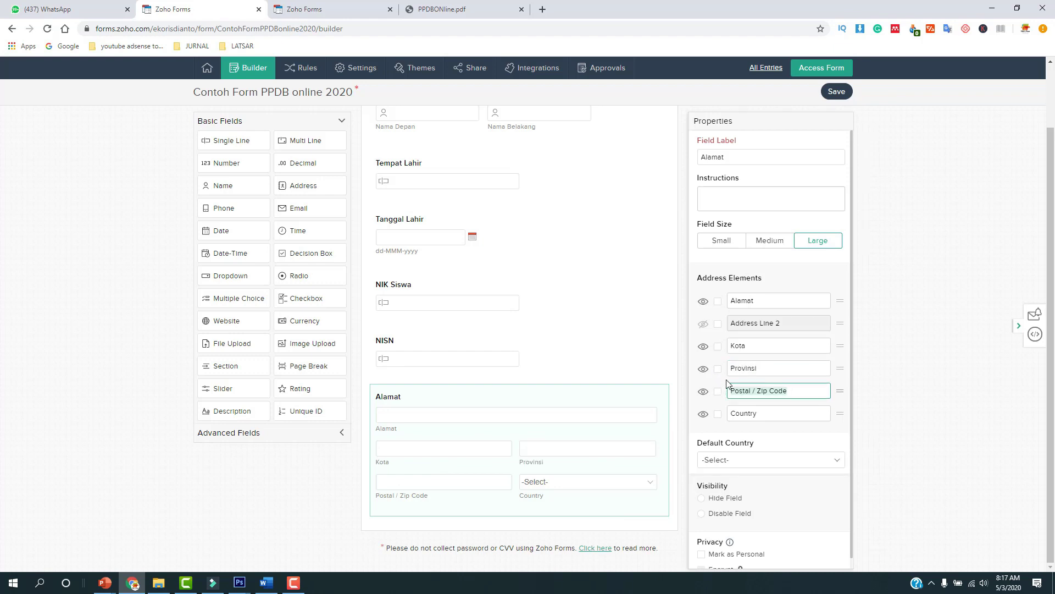
pyautogui.write('Kodepos')
pyautogui.click(705, 415)
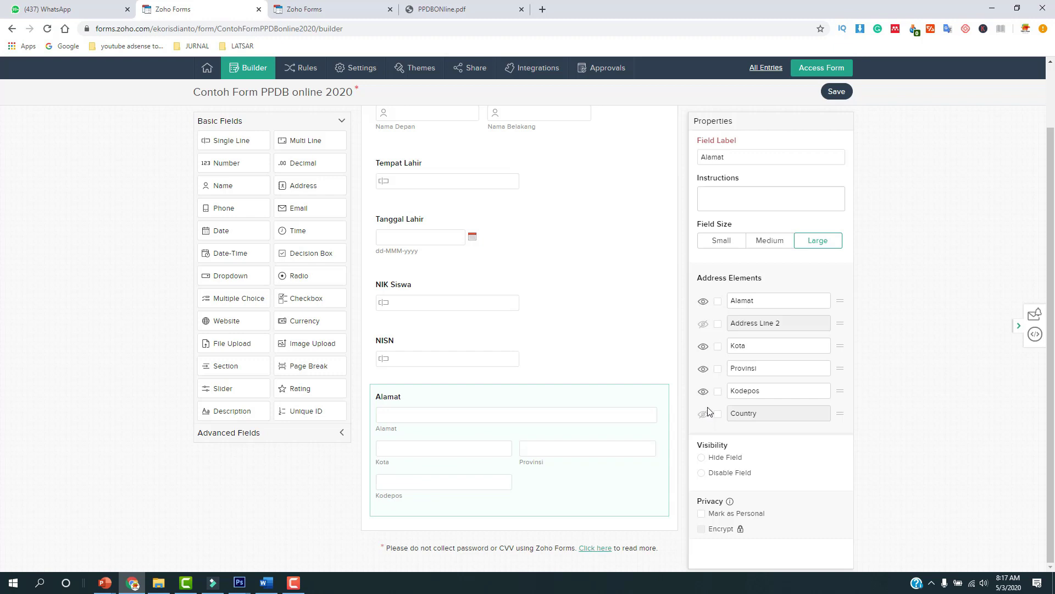
pyautogui.click(704, 419)
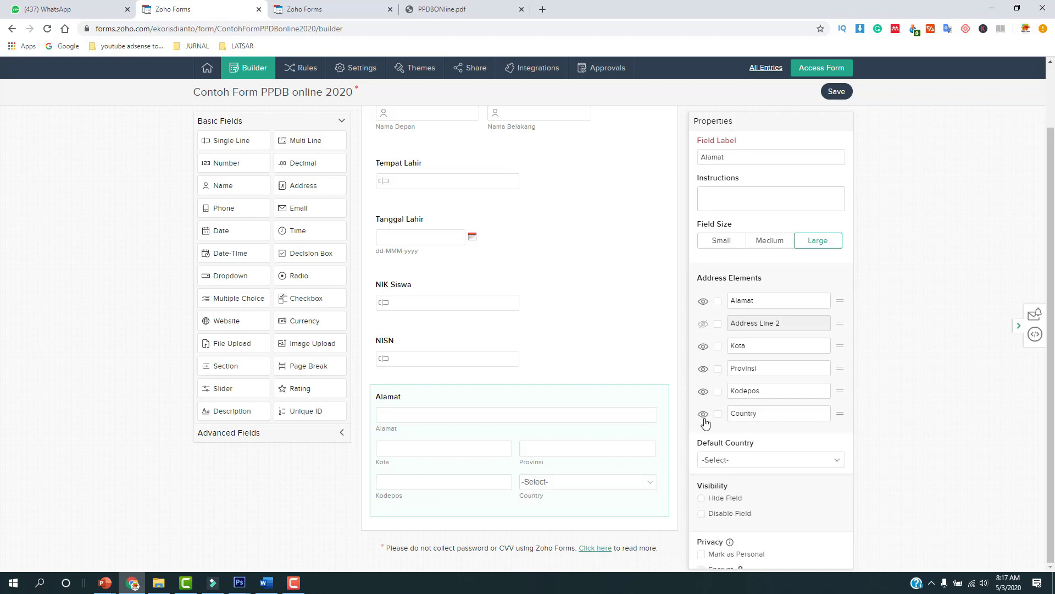
pyautogui.click(704, 420)
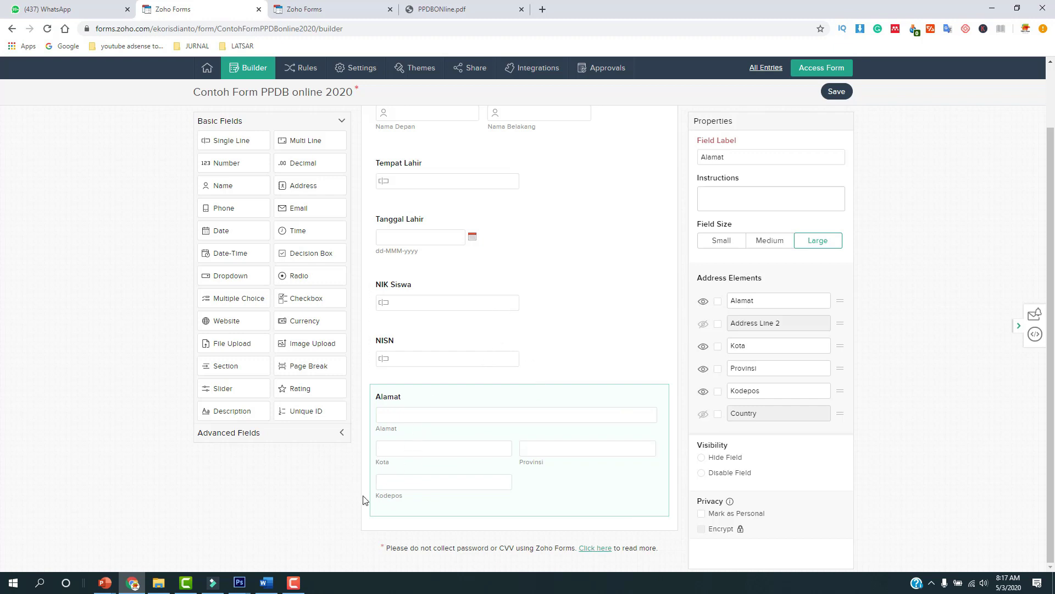
# - Check the next item in the Word list and add a Single Line field labelled "Asal Sekolah" below Alamat in Zoho Forms
pyautogui.click(266, 582)
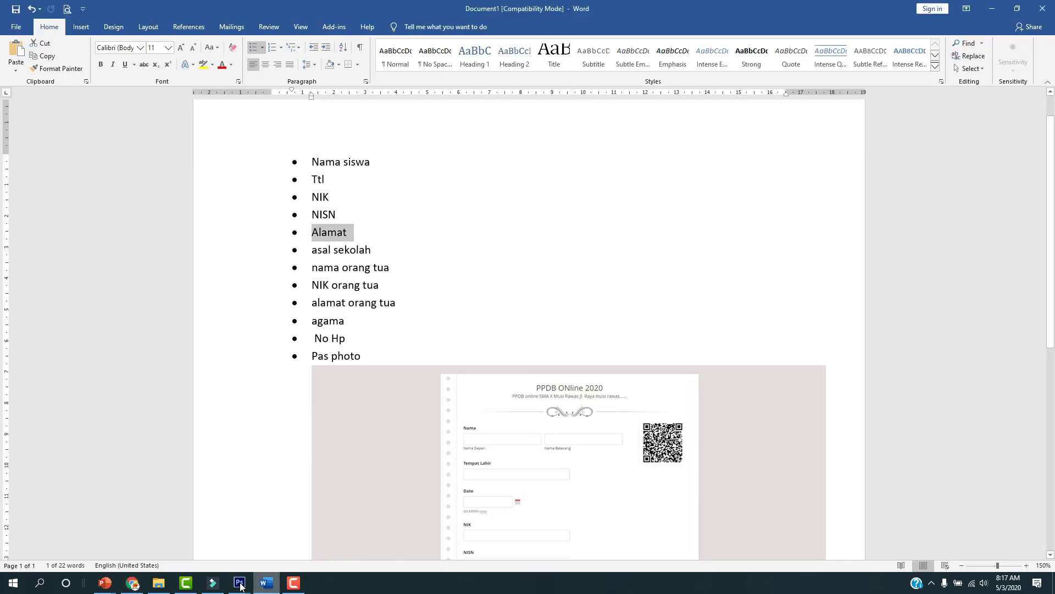
pyautogui.click(133, 583)
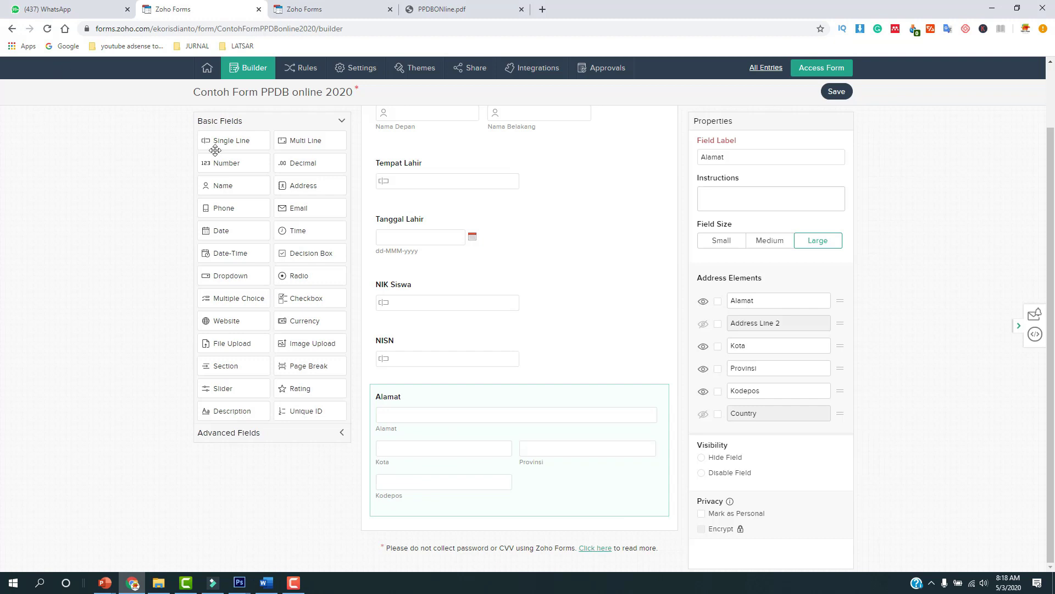
pyautogui.moveTo(229, 144); pyautogui.dragTo(417, 497)
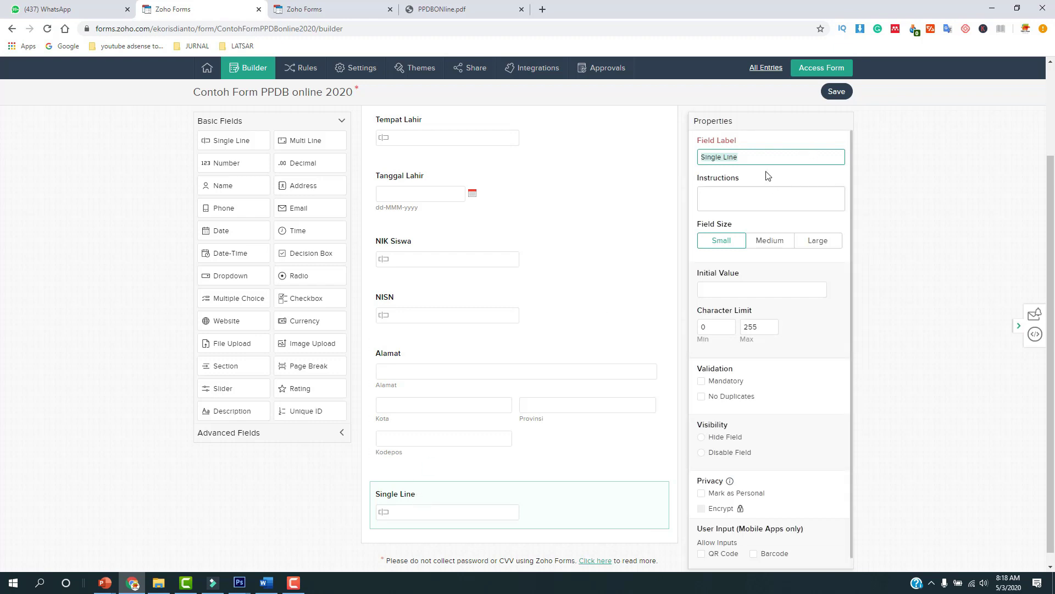
pyautogui.write('Asal Sekolah')
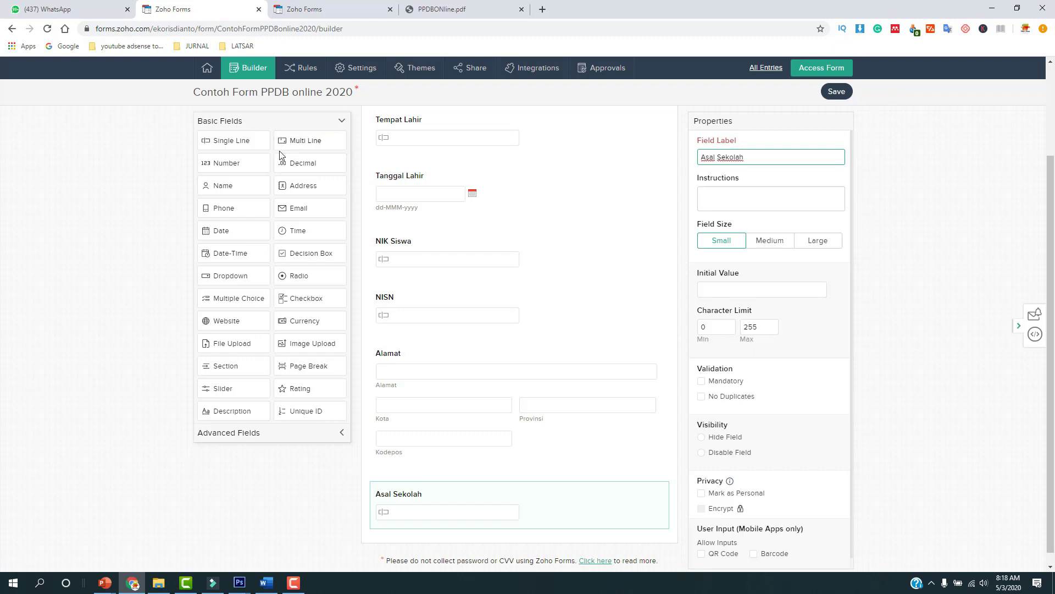
# - Consult the Word list and add a Name field labelled "Nama Orang Tua" below Asal Sekolah in Zoho Forms
pyautogui.click(267, 582)
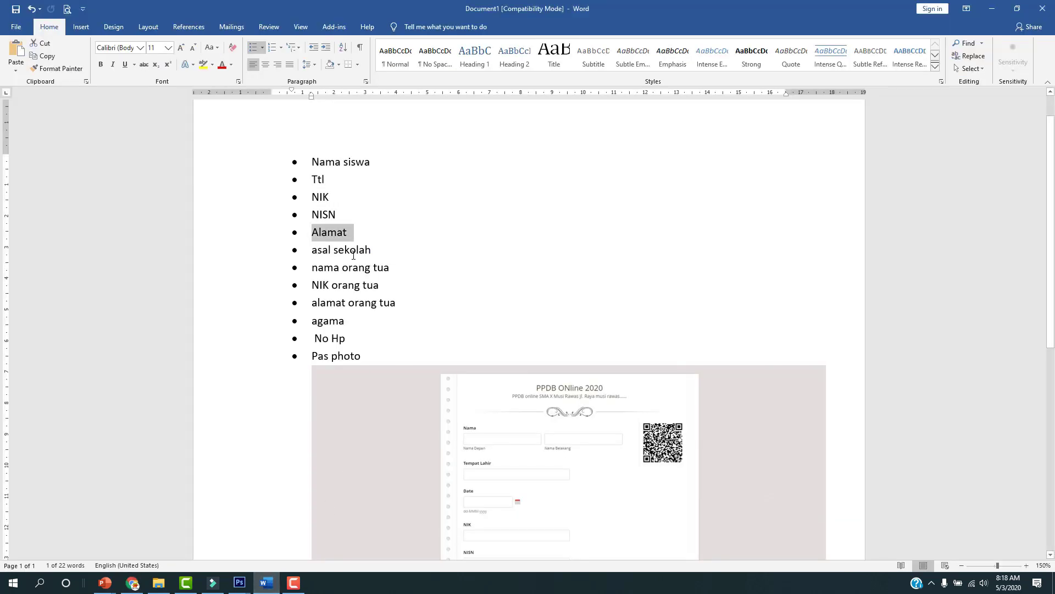
pyautogui.click(133, 583)
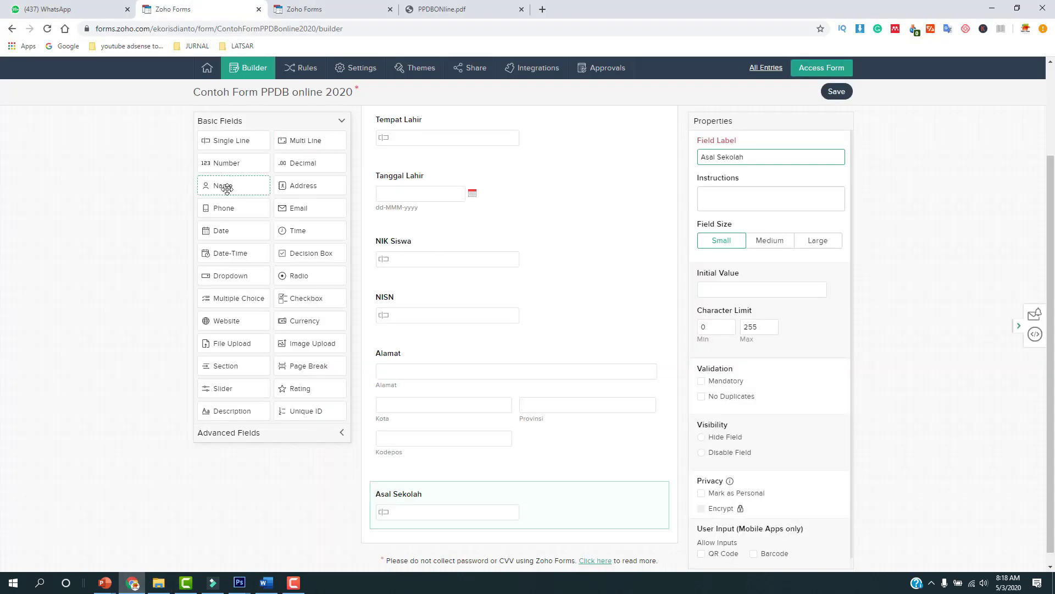
pyautogui.moveTo(227, 188); pyautogui.dragTo(433, 501)
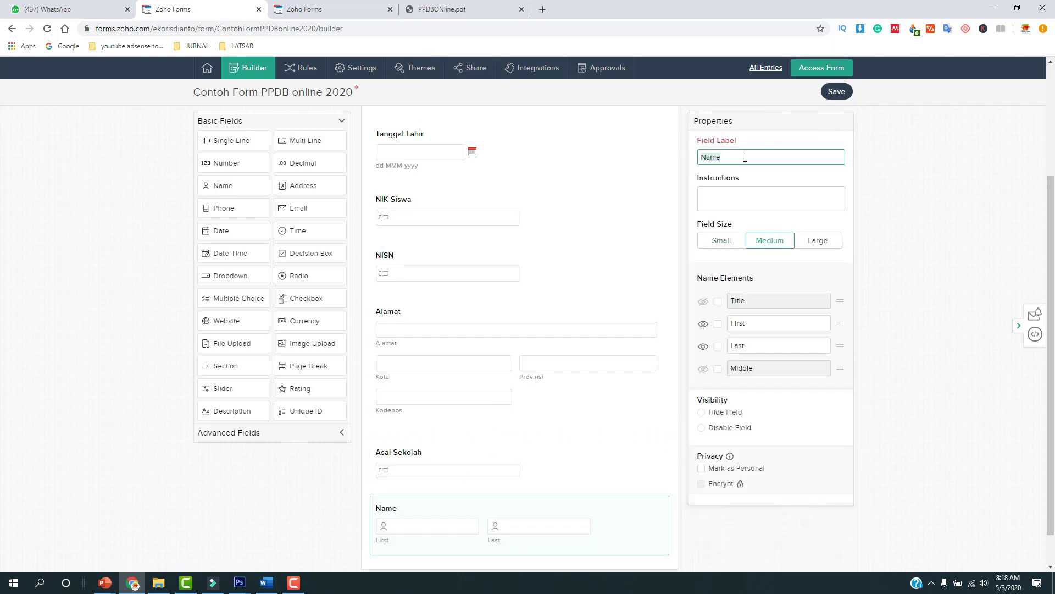
pyautogui.write('Nama Orang Tua')
# - Rename the First and Last elements of the Nama Orang Tua field to "Nama Depan" and "Nama Belakang"
pyautogui.doubleClick(751, 321)
pyautogui.write('Nama')
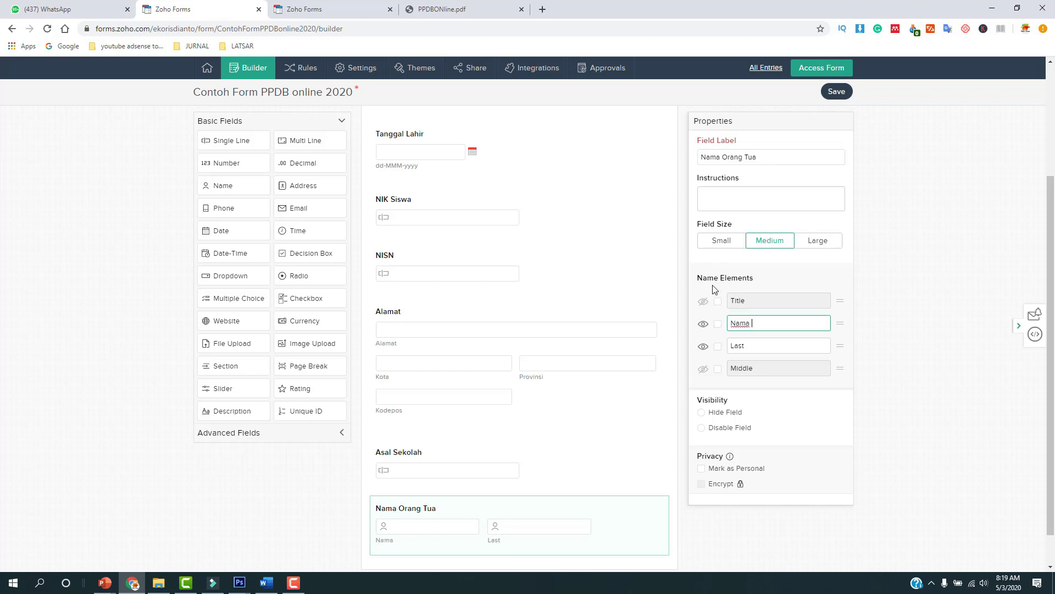
pyautogui.write(' Depan')
pyautogui.doubleClick(754, 346)
pyautogui.write('Nama')
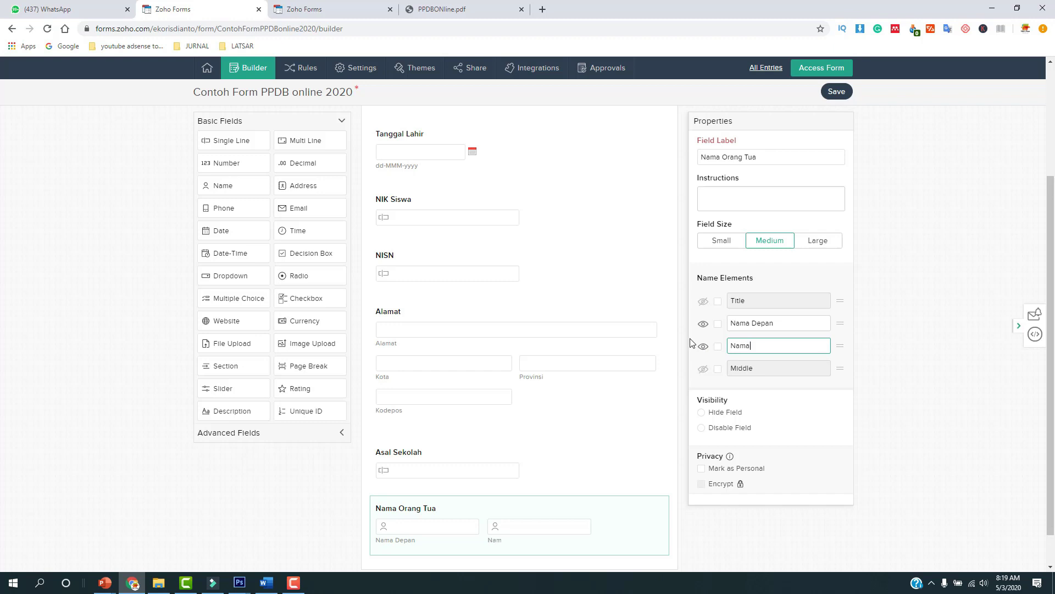
pyautogui.write(' Belakang')
# - Add a Single Line field labelled "NIK Orang Tua" below Nama Orang Tua
pyautogui.scroll(-1, 556, 372)
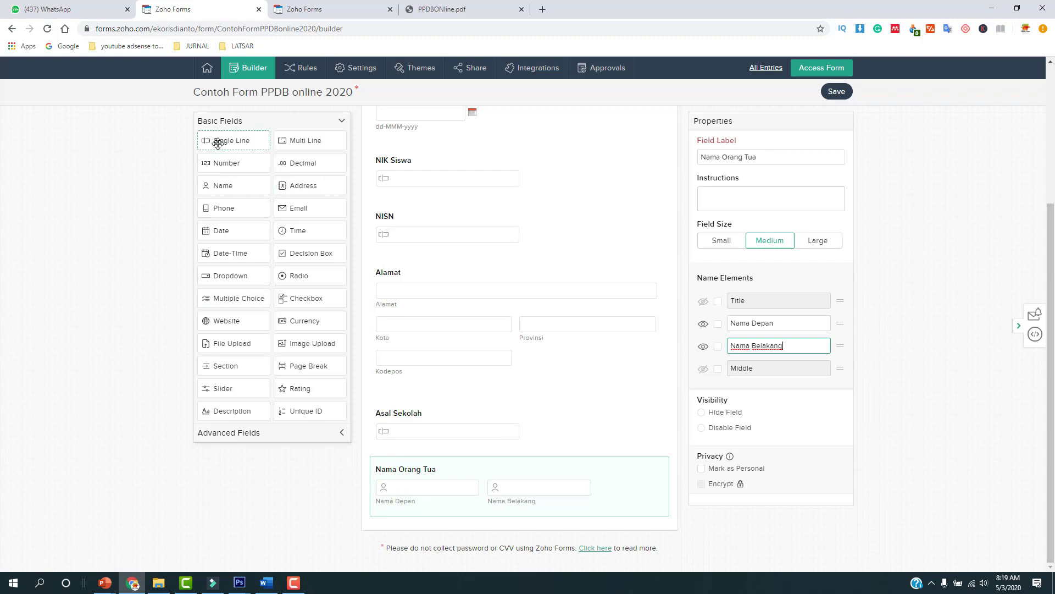
pyautogui.moveTo(215, 139); pyautogui.dragTo(406, 500)
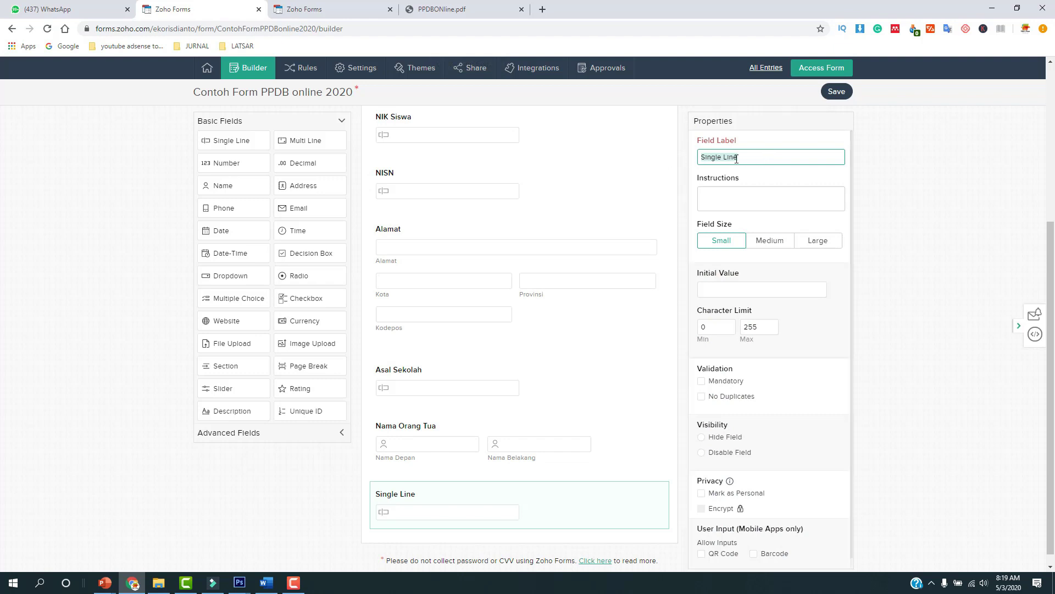
pyautogui.write('NIK')
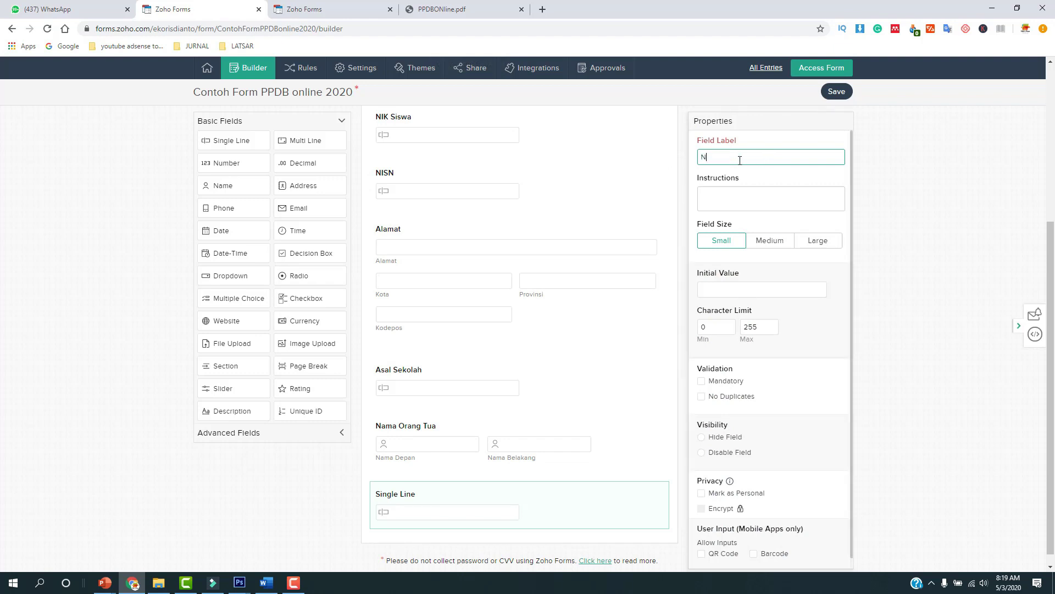
pyautogui.write('ang Tua')
# - Check the Word list and add an Address field labelled "Alamat Orang Tua" below NIK Orang Tua in Zoho Forms
pyautogui.click(266, 582)
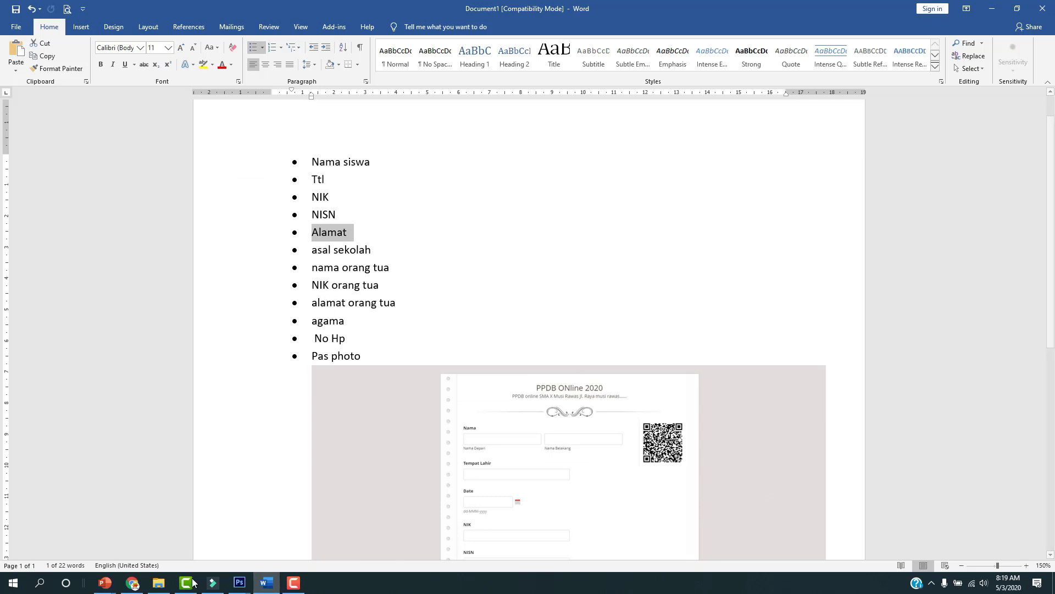
pyautogui.click(131, 583)
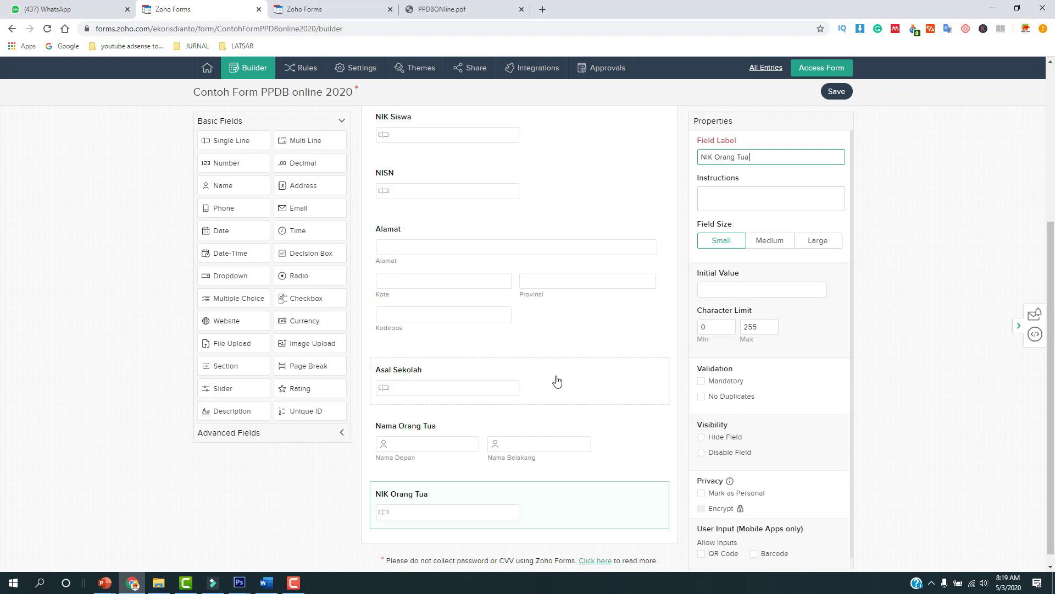
pyautogui.scroll(-1, 552, 385)
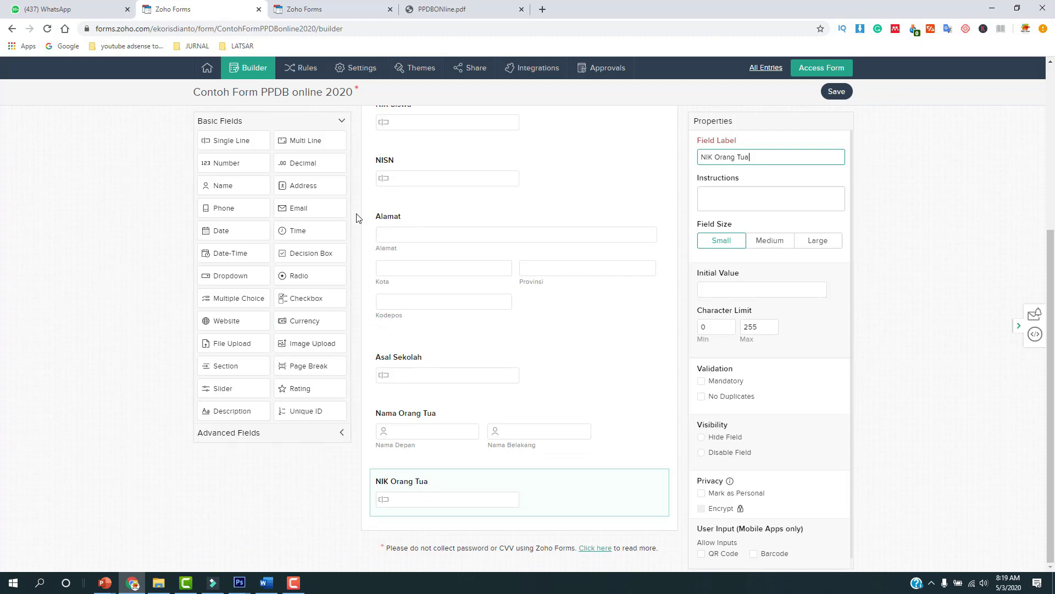
pyautogui.moveTo(292, 186); pyautogui.dragTo(443, 539)
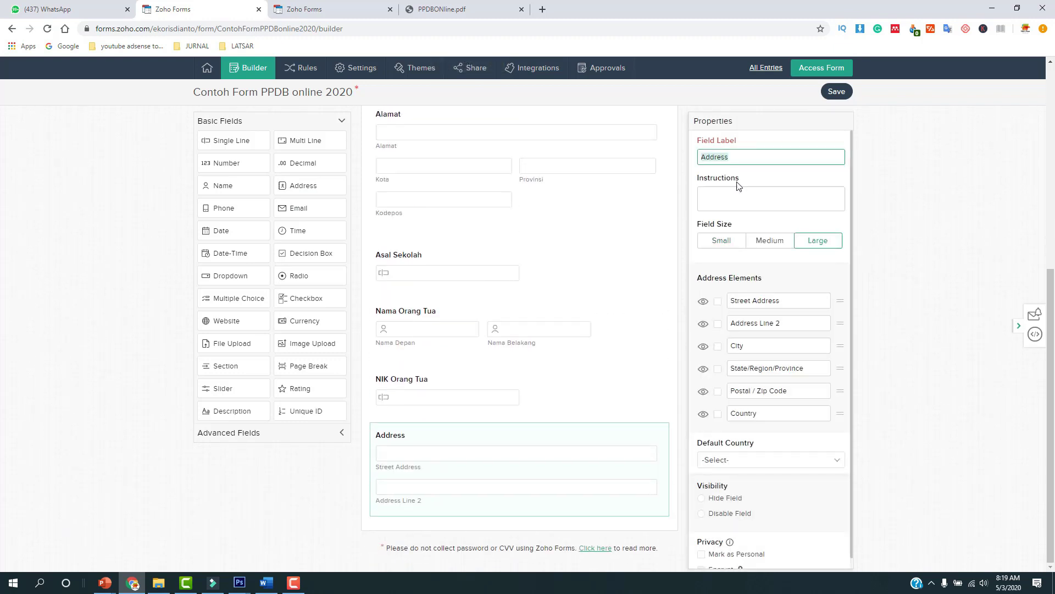
pyautogui.write('Alamat ')
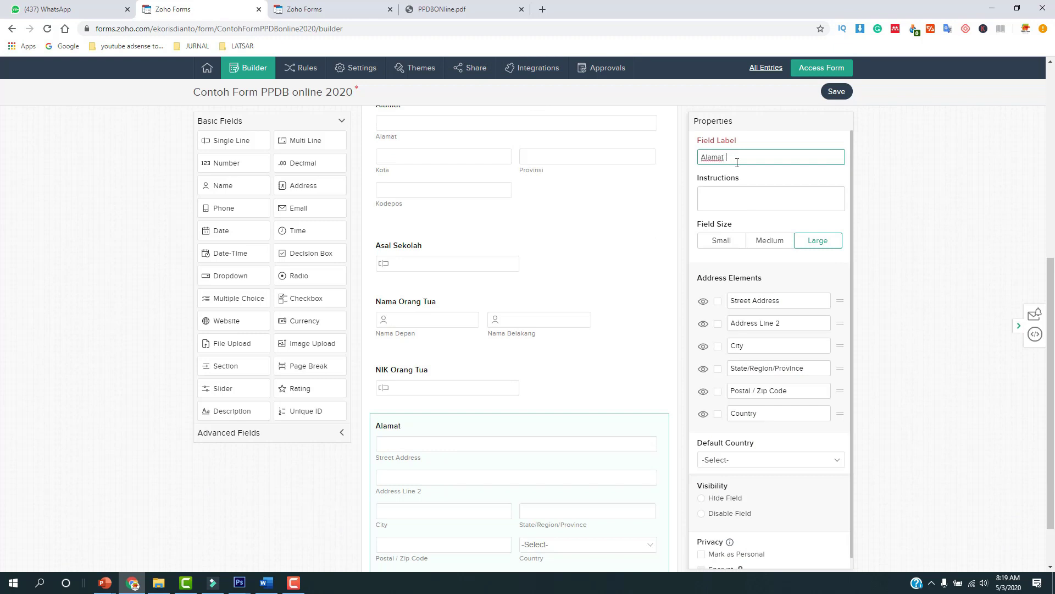
pyautogui.write('Orang Tuas')
# - Rename the Street Address element of Alamat Orang Tua to "Alamat" and hide its Address Line 2 element
pyautogui.tripleClick(787, 301)
pyautogui.write('A')
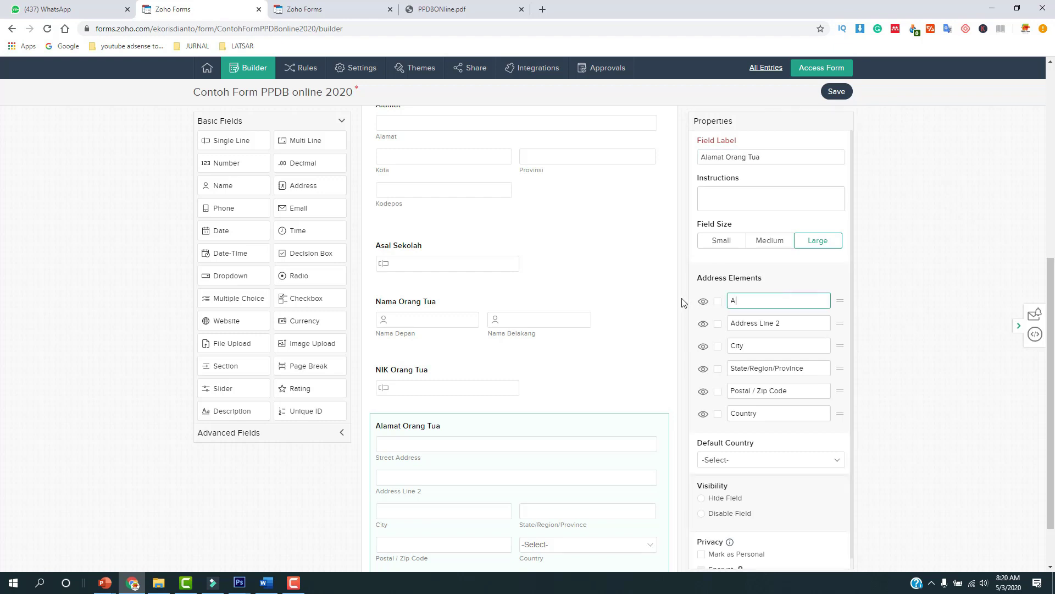
pyautogui.write('alam')
pyautogui.write('amat')
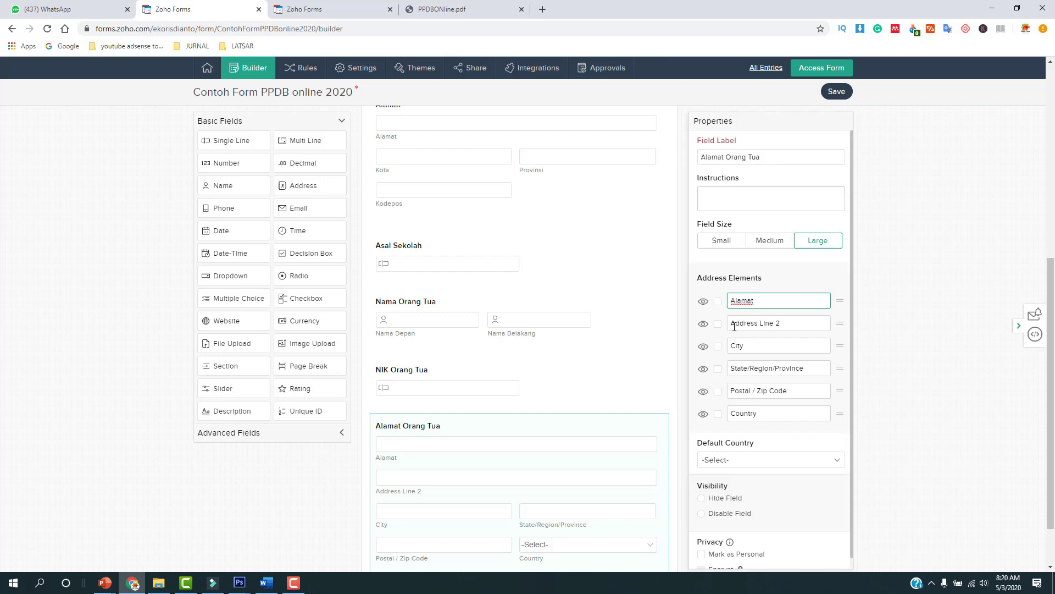
pyautogui.click(703, 323)
# - Rename Alamat Orang Tua's City, State/Region/Province and Postal / Zip Code elements to "Kota", "Provinsi" and "Kodepos", and hide Country
pyautogui.click(719, 350)
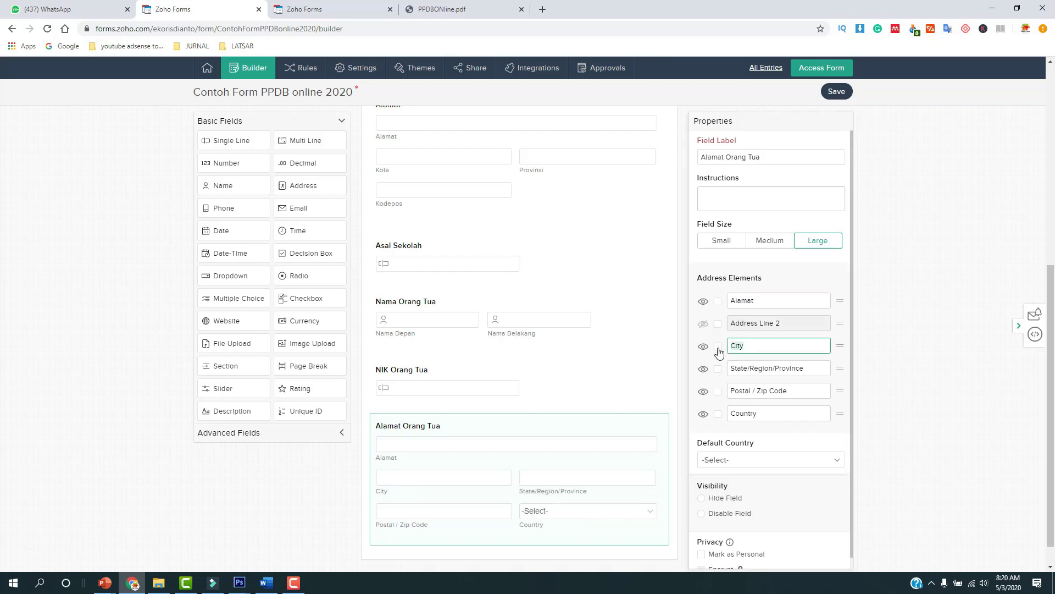
pyautogui.write('Kota')
pyautogui.click(823, 373)
pyautogui.write('Provinsi')
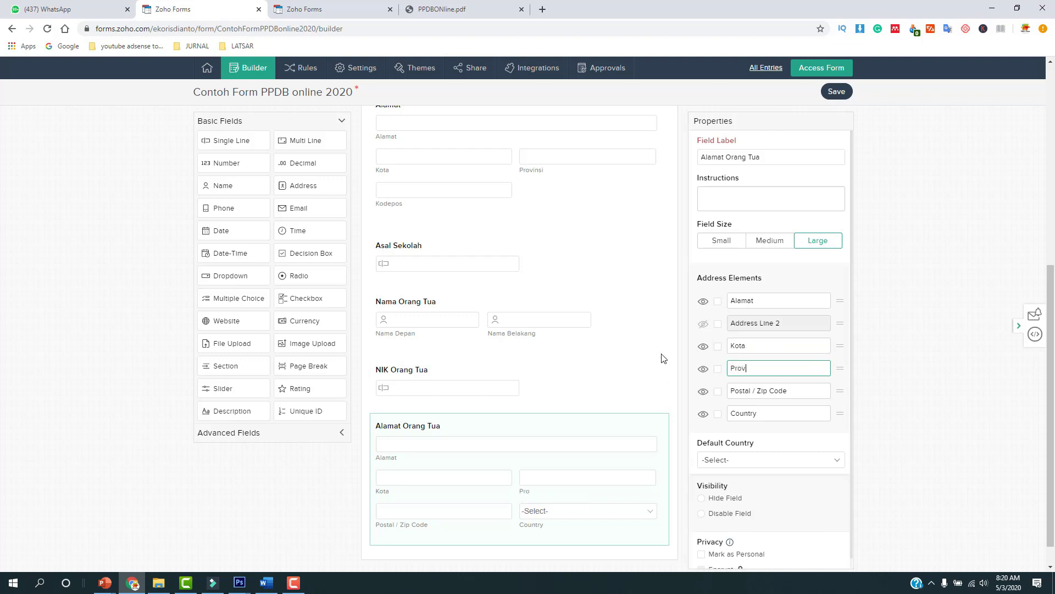
pyautogui.click(792, 390)
pyautogui.write('Kodepos')
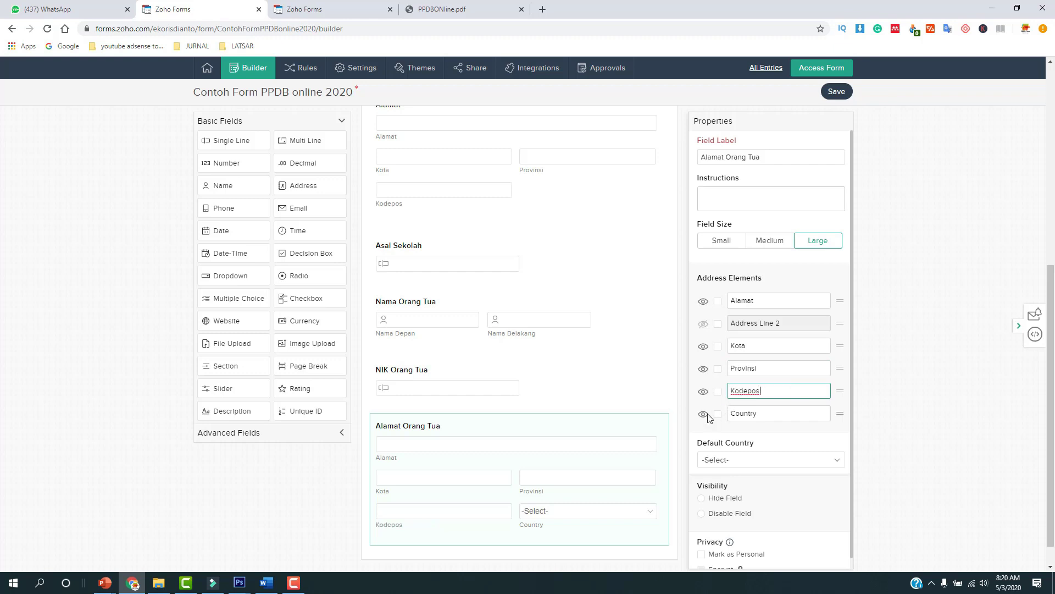
pyautogui.click(703, 413)
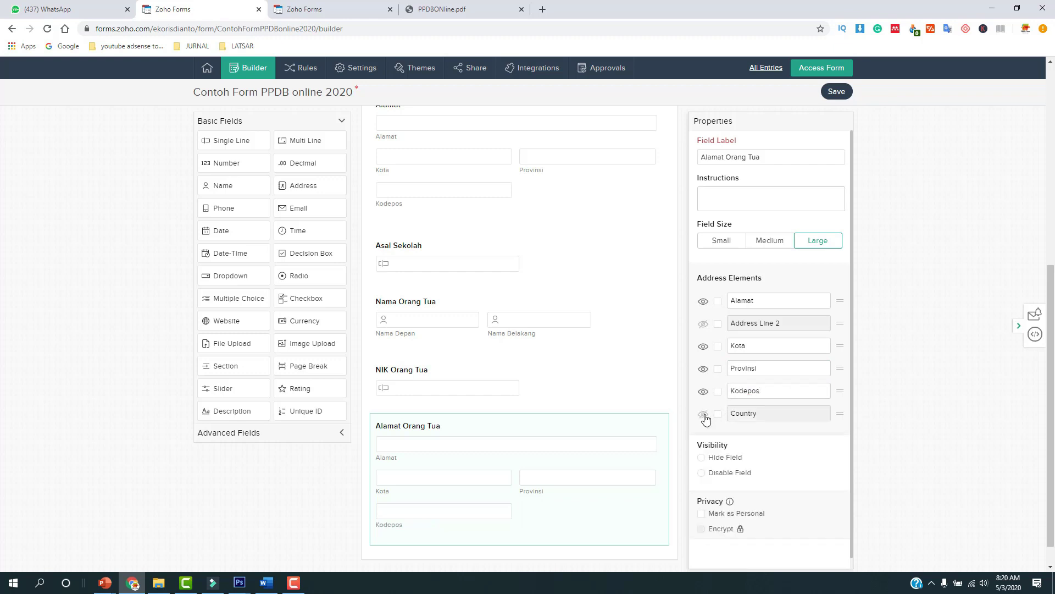
# - Check the Word list and add a Dropdown field labelled "Agama" below Alamat Orang Tua in Zoho Forms
pyautogui.scroll(-1, 586, 372)
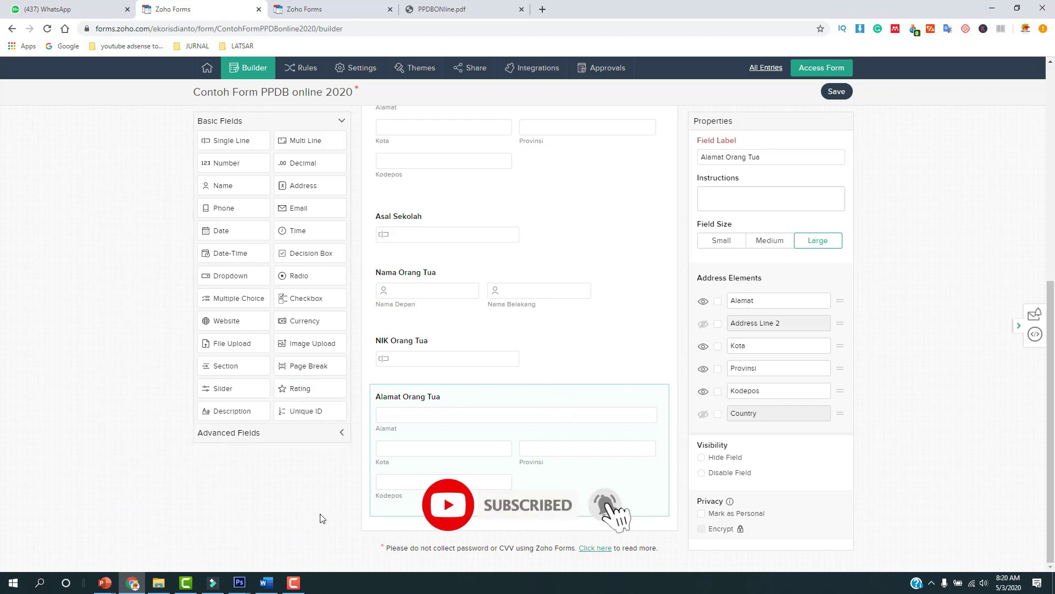
pyautogui.click(266, 582)
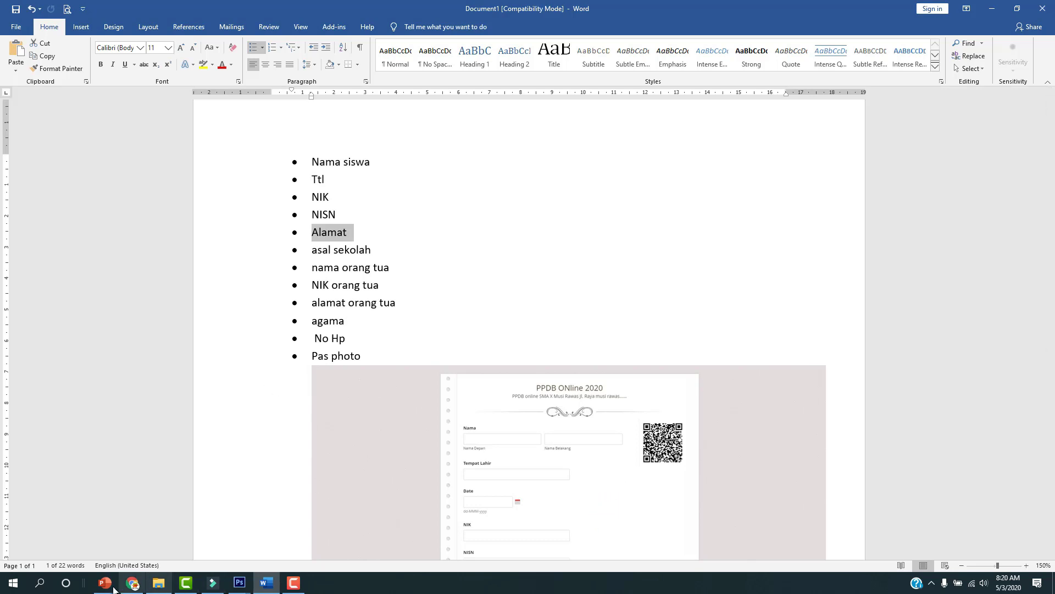
pyautogui.click(132, 582)
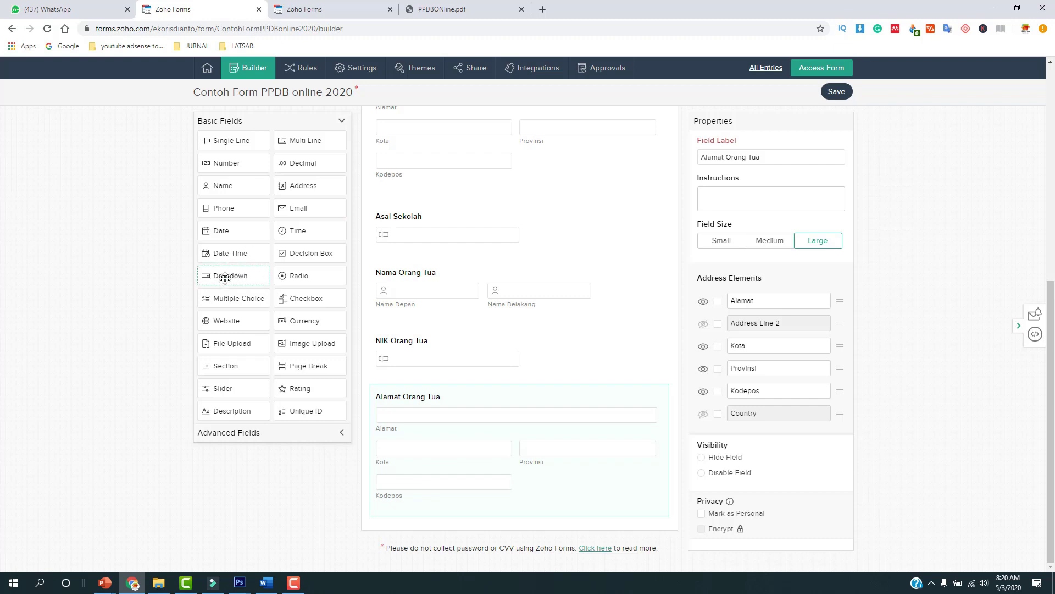
pyautogui.moveTo(224, 276); pyautogui.dragTo(417, 544)
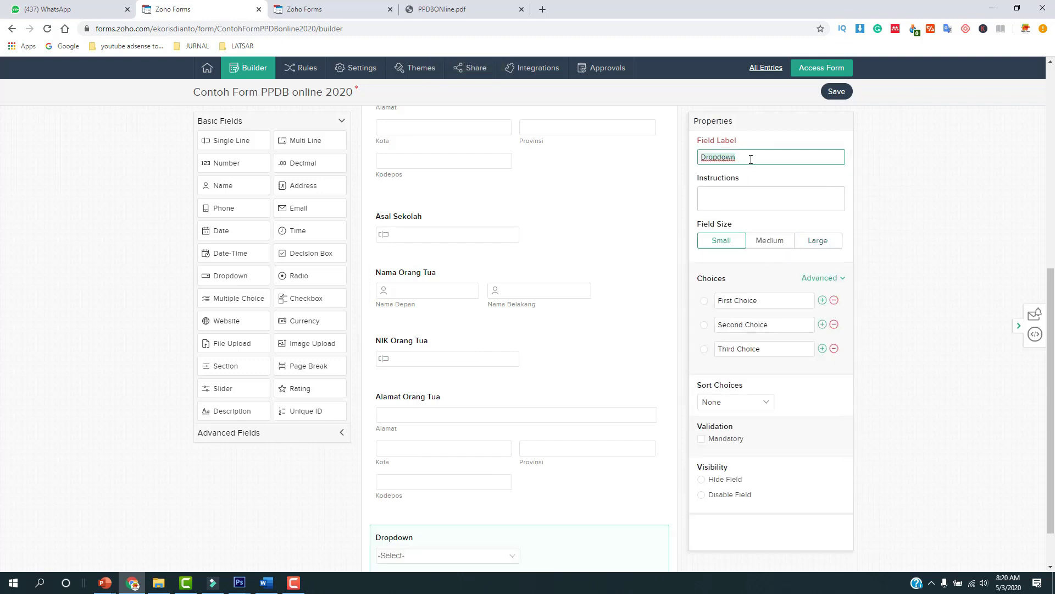
pyautogui.scroll(-1, 520, 443)
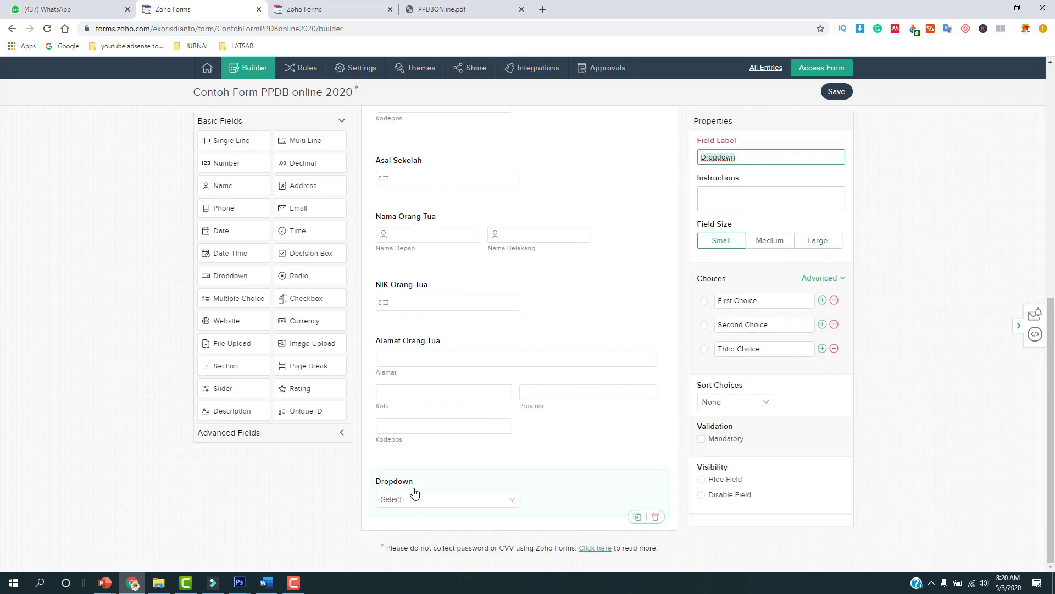
pyautogui.write('Agama')
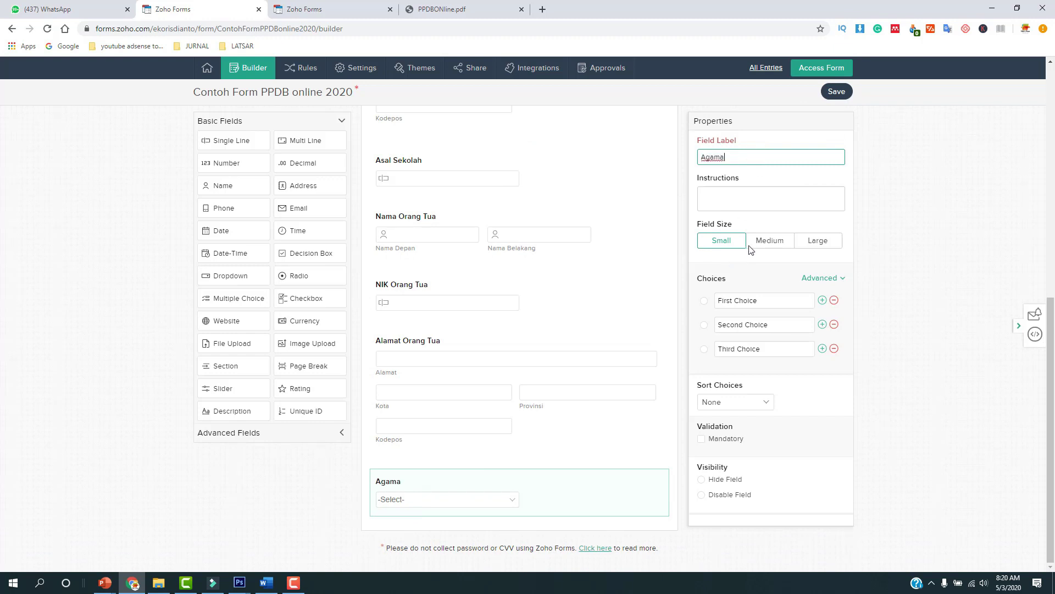
# - Enter "Pilih Salah Satu" as the instructions of the Agama dropdown
pyautogui.click(729, 191)
pyautogui.write('Pil')
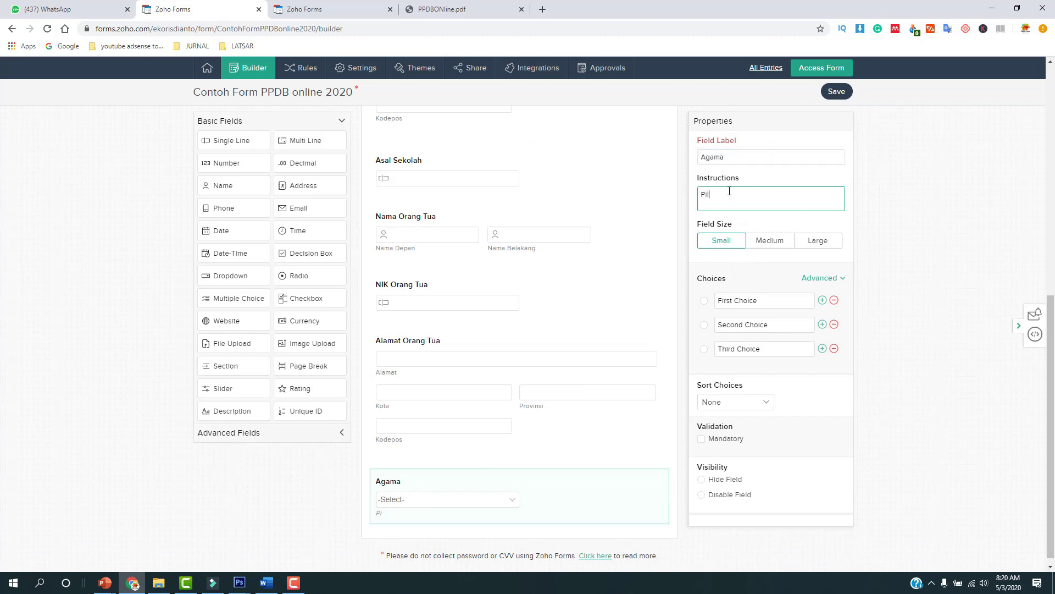
pyautogui.write('ih Salah Satu')
# - Set the Agama dropdown's choices to Islam, Kristen, Katolik, Hindu and Budha, adding two extra choices to the default three
pyautogui.moveTo(766, 301); pyautogui.dragTo(719, 300)
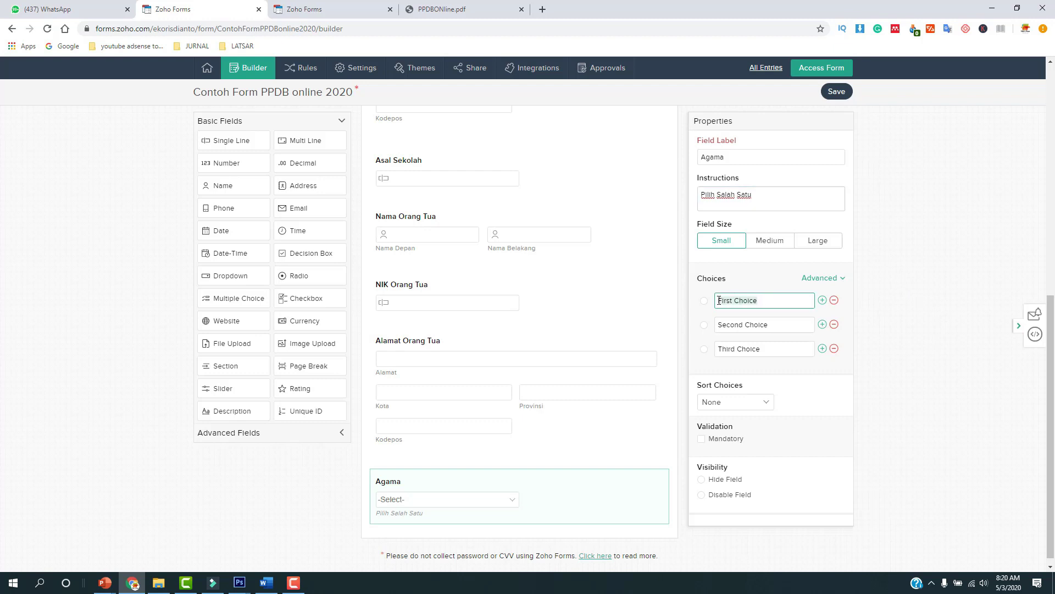
pyautogui.write('Islam')
pyautogui.moveTo(772, 327); pyautogui.dragTo(648, 345)
pyautogui.write('Kristen')
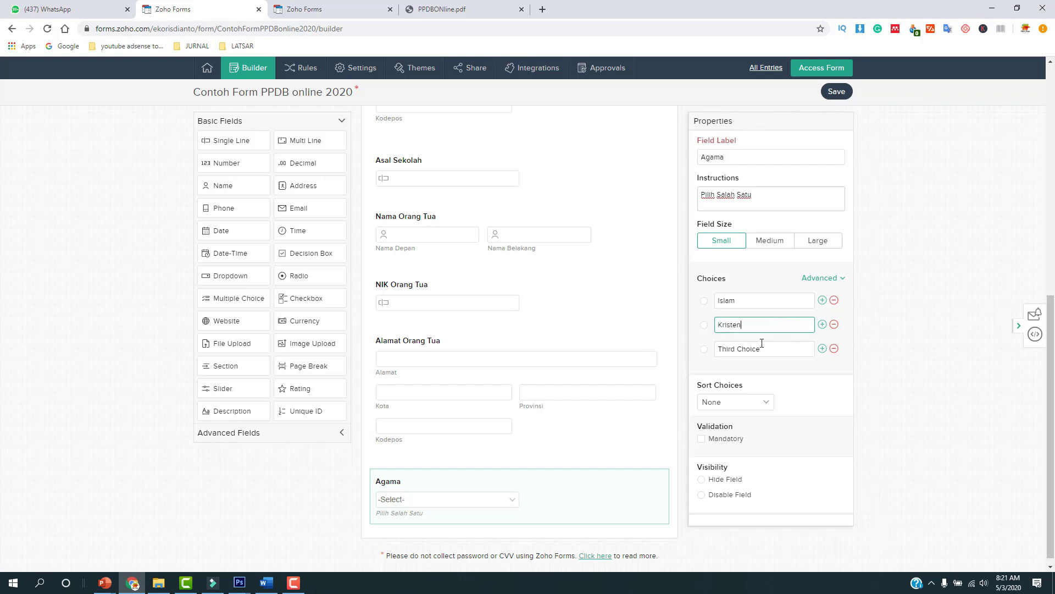
pyautogui.press('Tab')
pyautogui.write('Katolik')
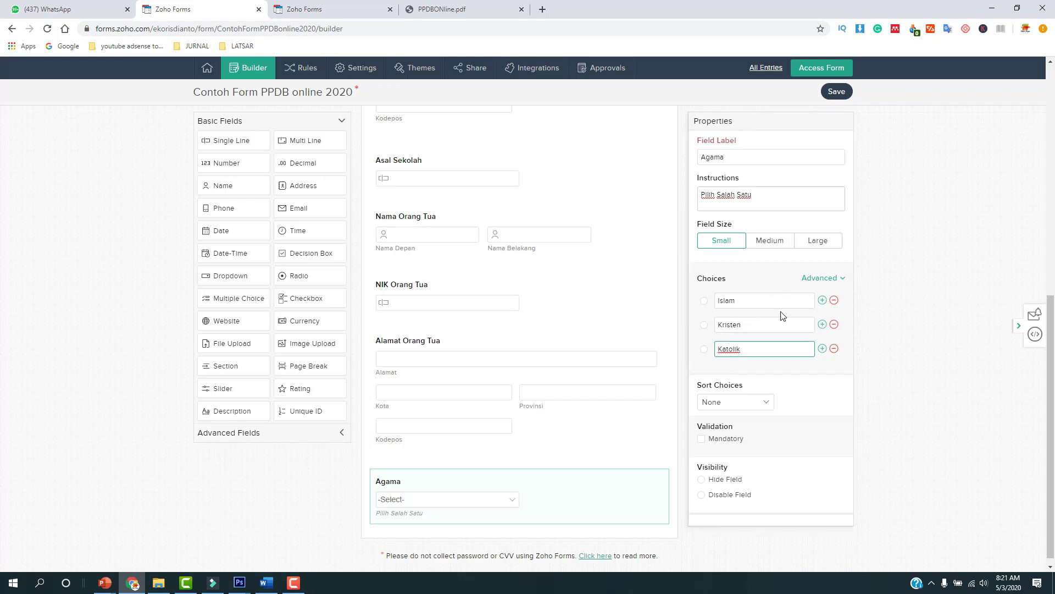
pyautogui.click(823, 349)
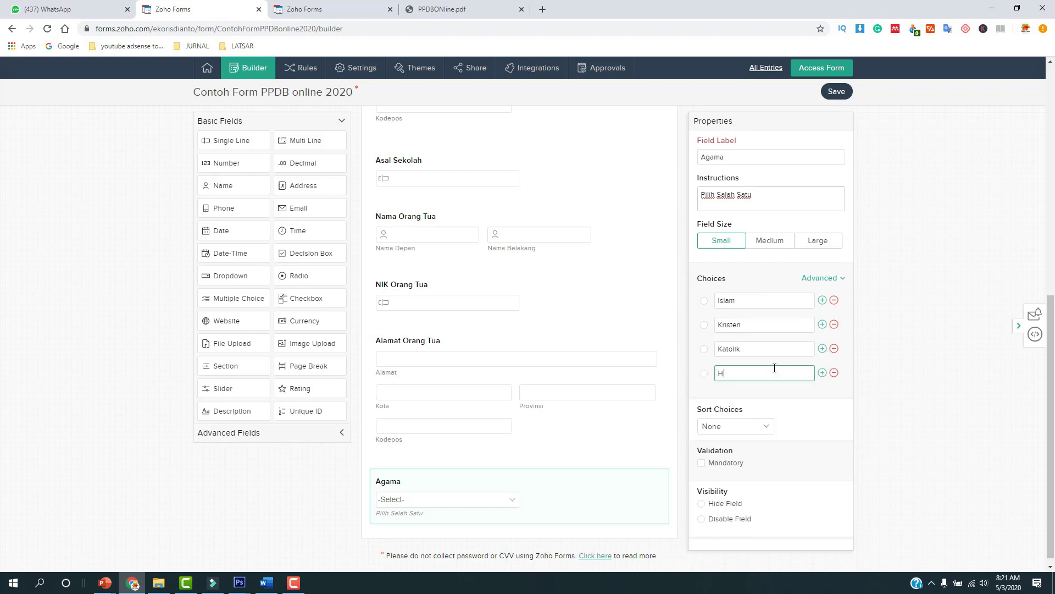
pyautogui.click(823, 373)
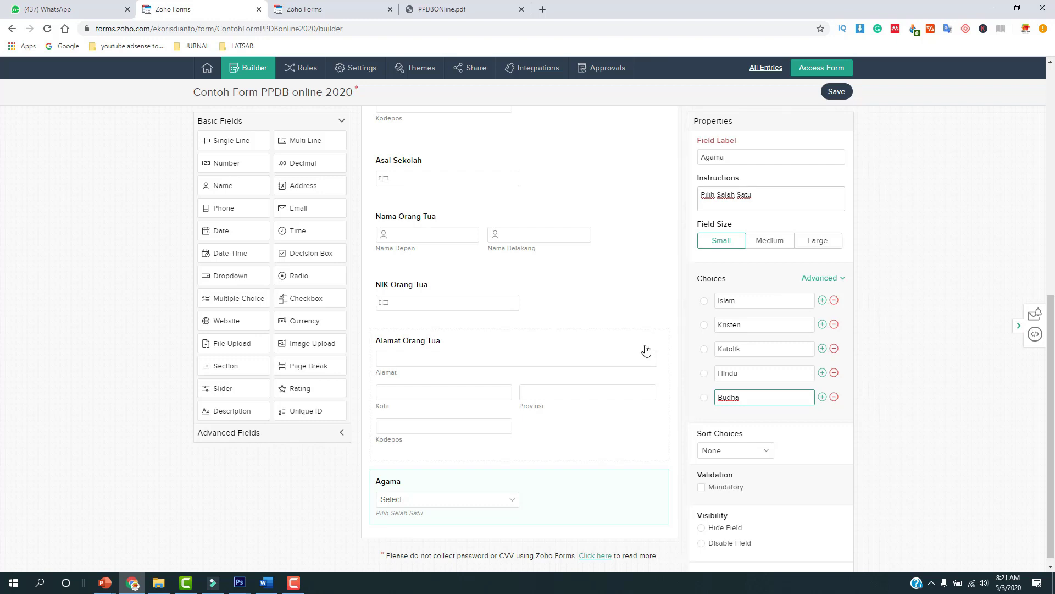
# - Check the Word list and add a Phone field labelled "No Handphone/Wa" below Agama in Zoho Forms
pyautogui.scroll(-1, 473, 445)
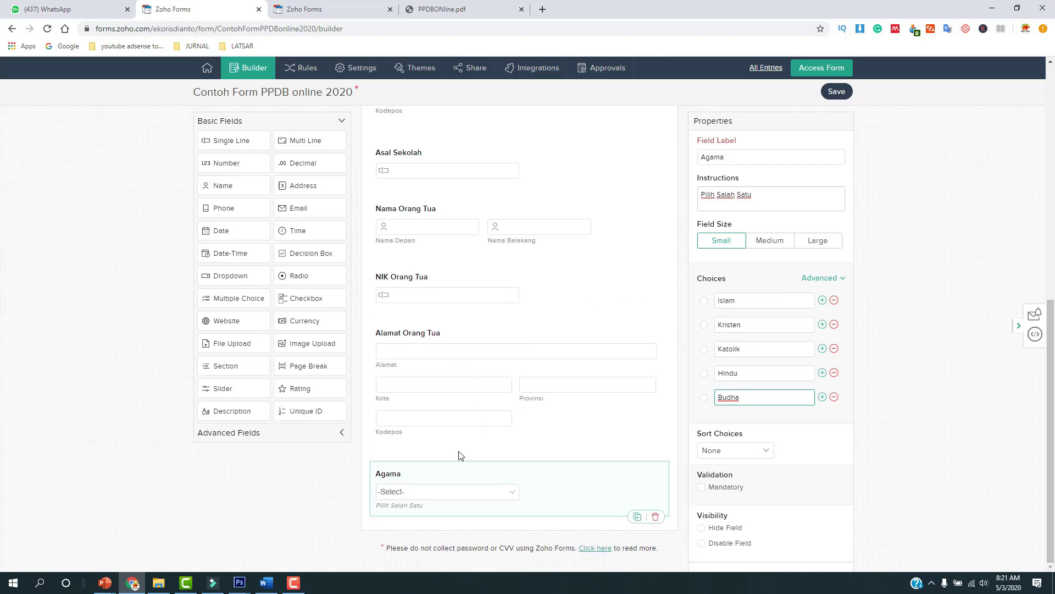
pyautogui.click(266, 582)
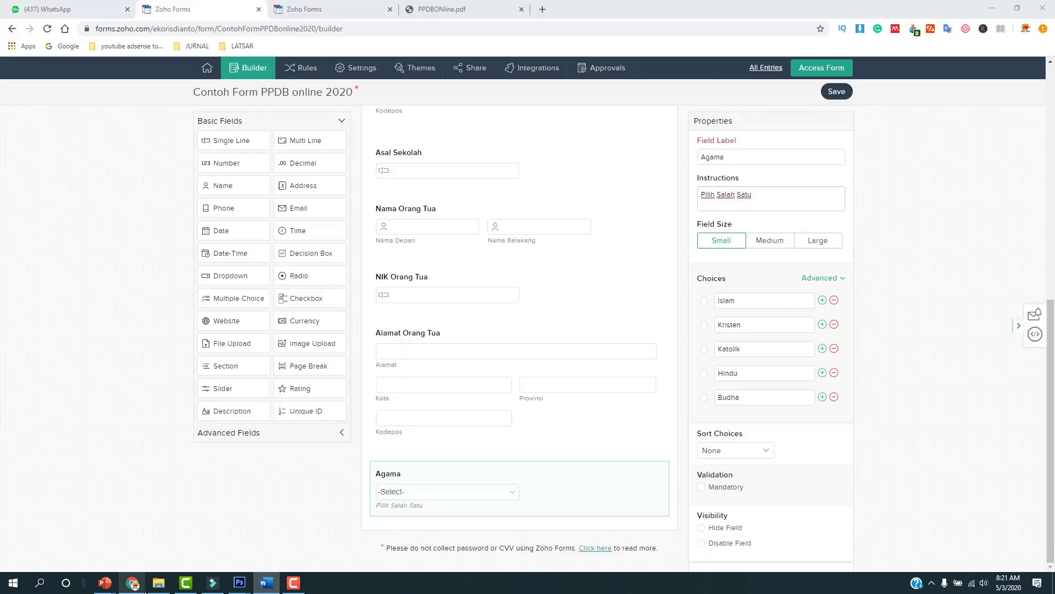
pyautogui.click(131, 582)
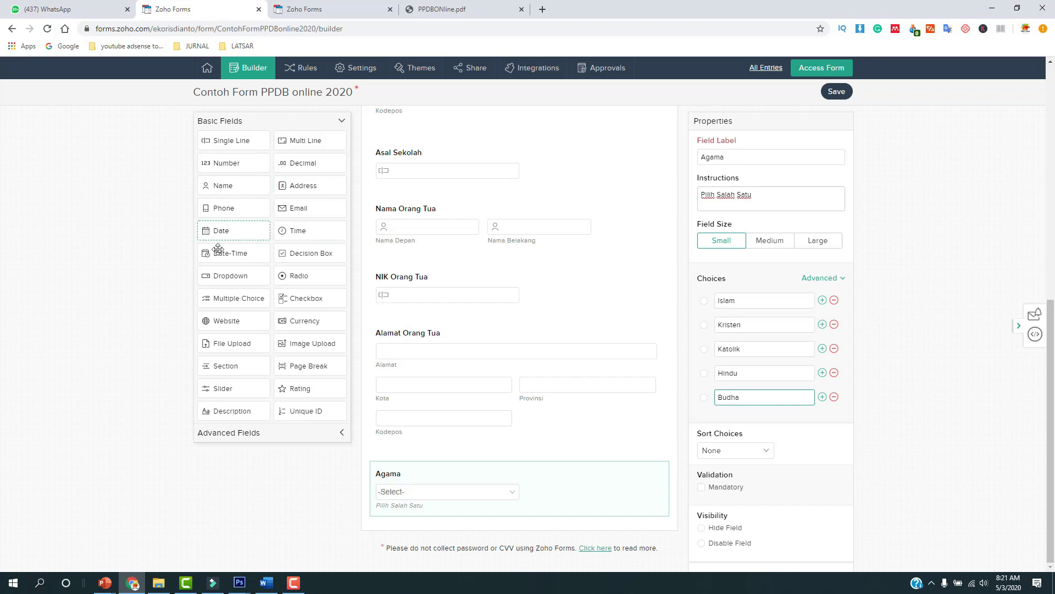
pyautogui.moveTo(216, 210); pyautogui.dragTo(435, 547)
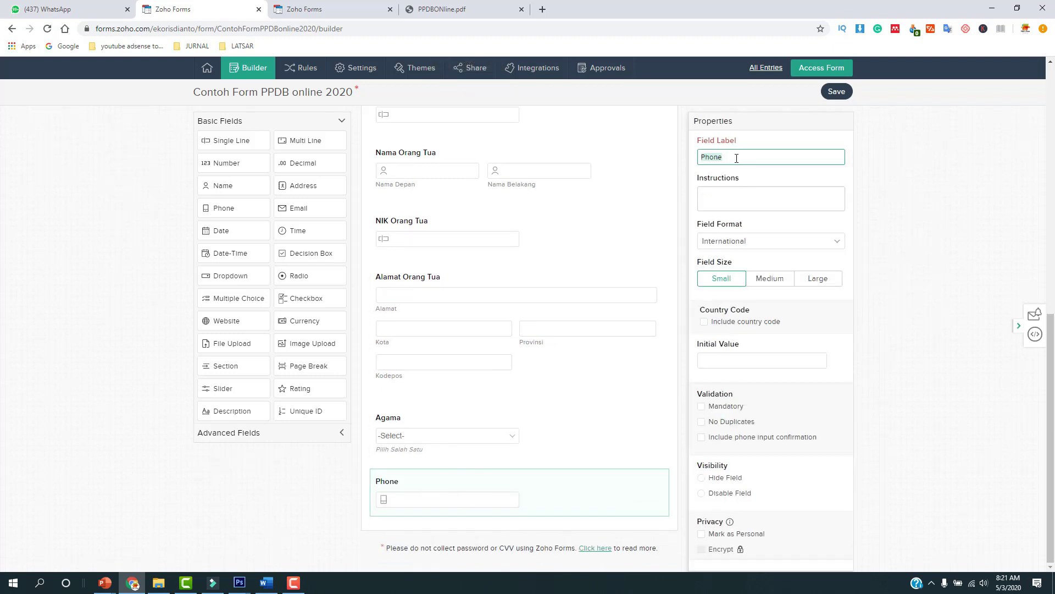
pyautogui.write('NOoo')
pyautogui.press('BackSpace')
pyautogui.press('BackSpace')
pyautogui.press('BackSpace')
pyautogui.write('o Hanp')
pyautogui.write('phone/Wa')
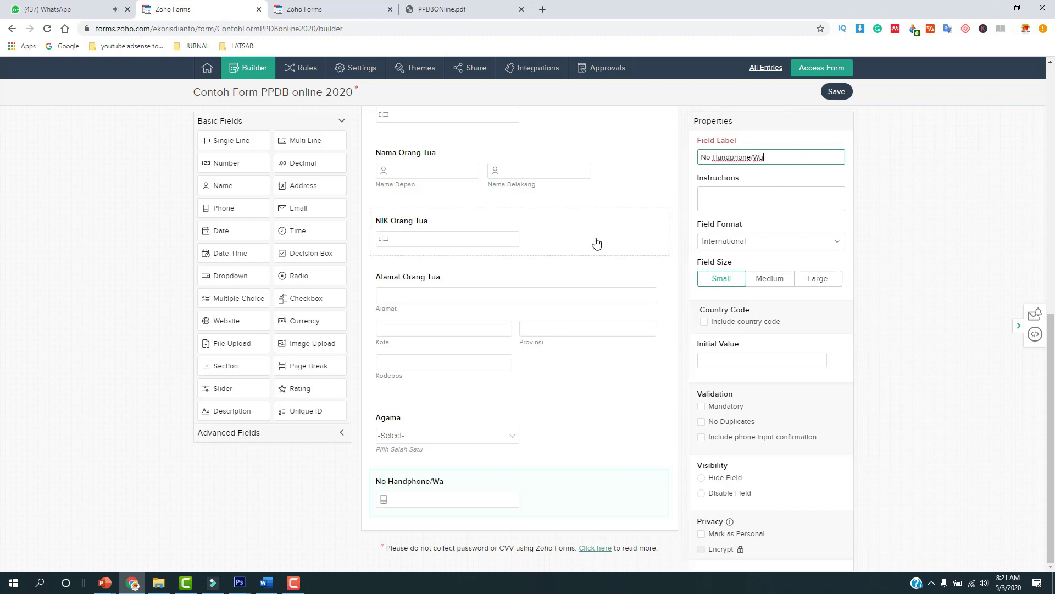
# - Check the Word list and add a File Upload field labelled "Upload Pas Photo" below No Handphone/Wa in Zoho Forms
pyautogui.click(263, 587)
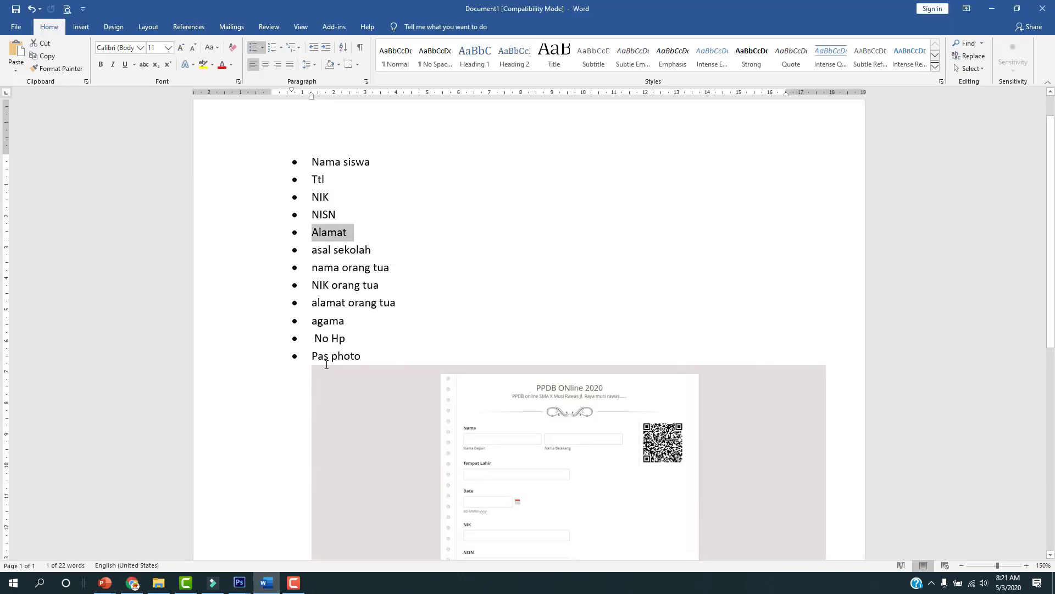
pyautogui.click(132, 583)
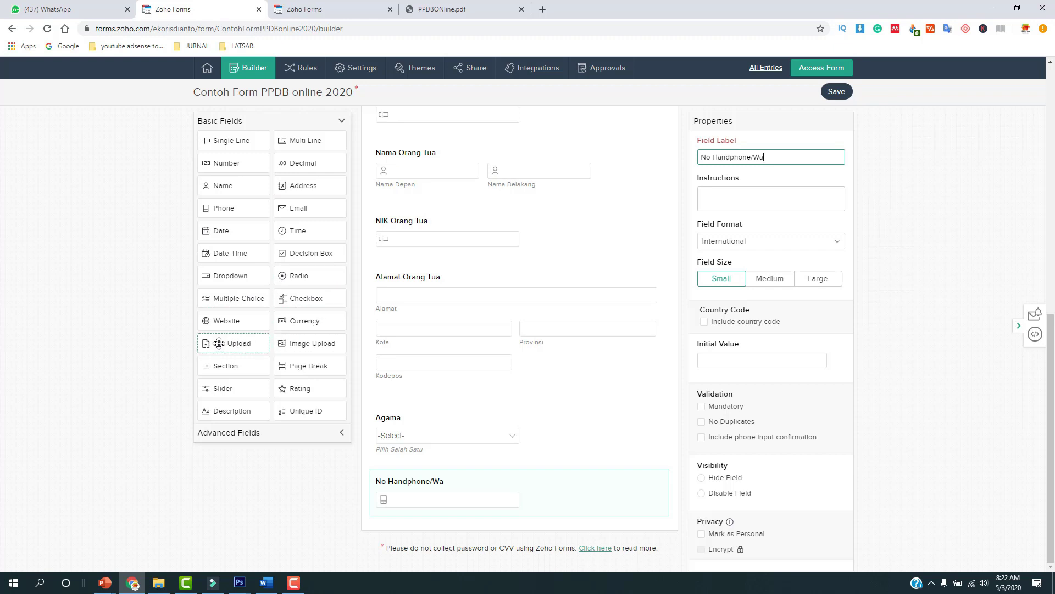
pyautogui.moveTo(220, 340); pyautogui.dragTo(422, 502)
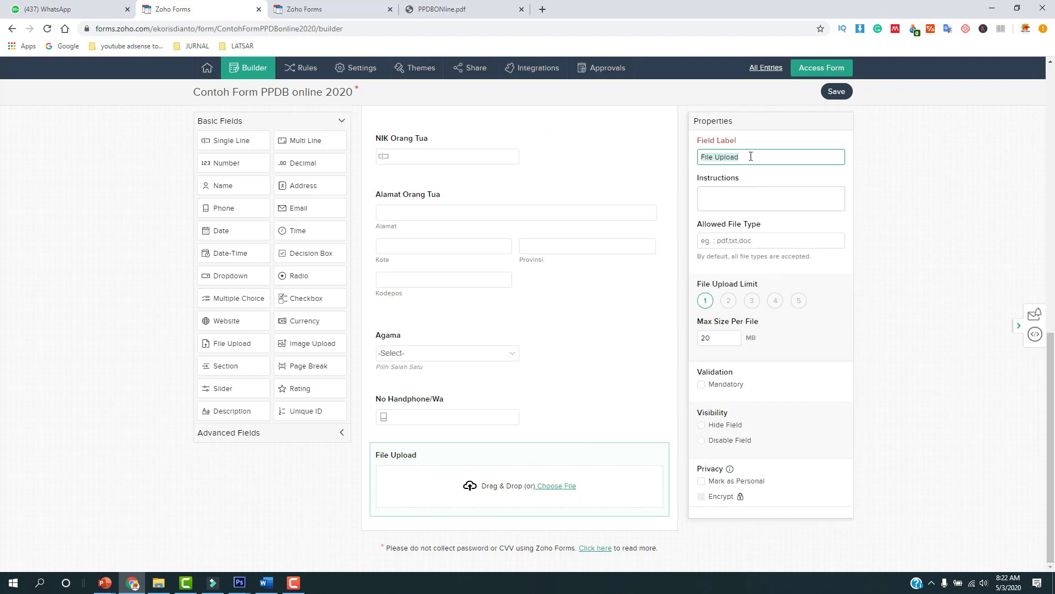
pyautogui.press('BackSpace')
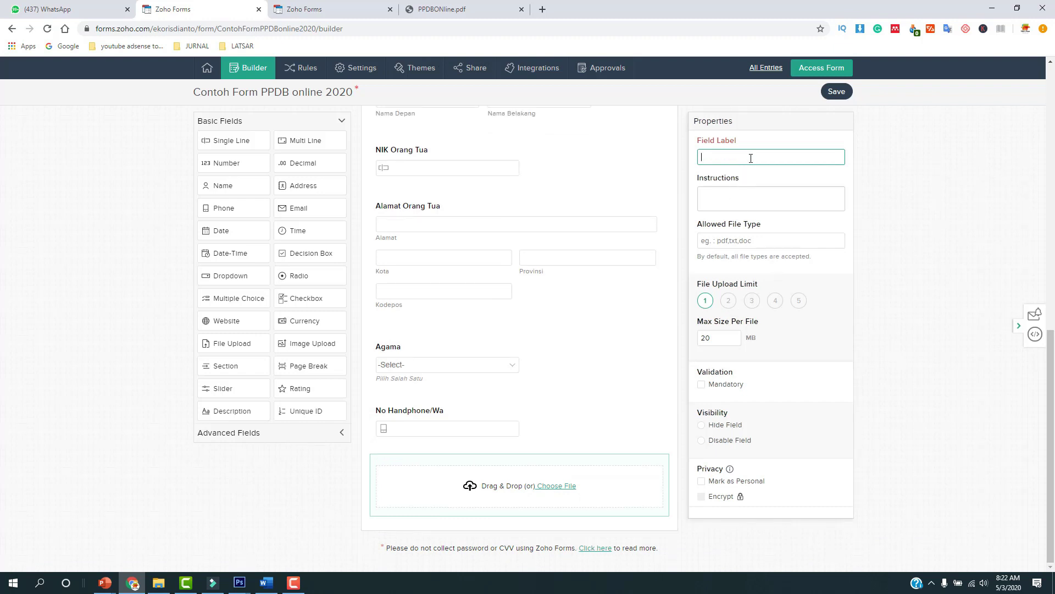
pyautogui.write('Upload ')
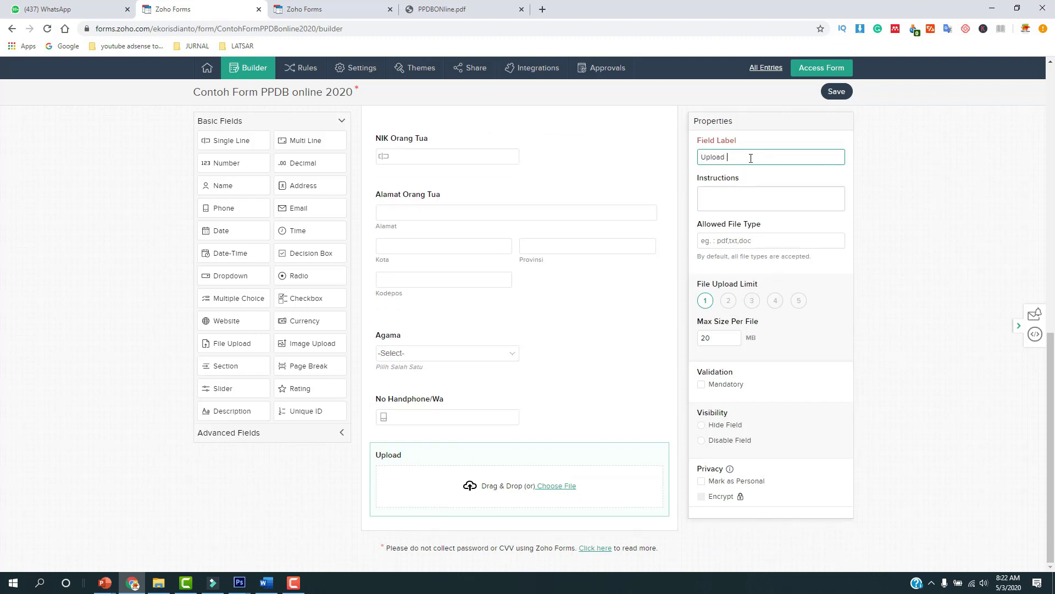
pyautogui.write('Pas Photo')
# - Restrict Upload Pas Photo to the file types jpg,jpeg,png and set its maximum size per file to 2 MB
pyautogui.click(755, 243)
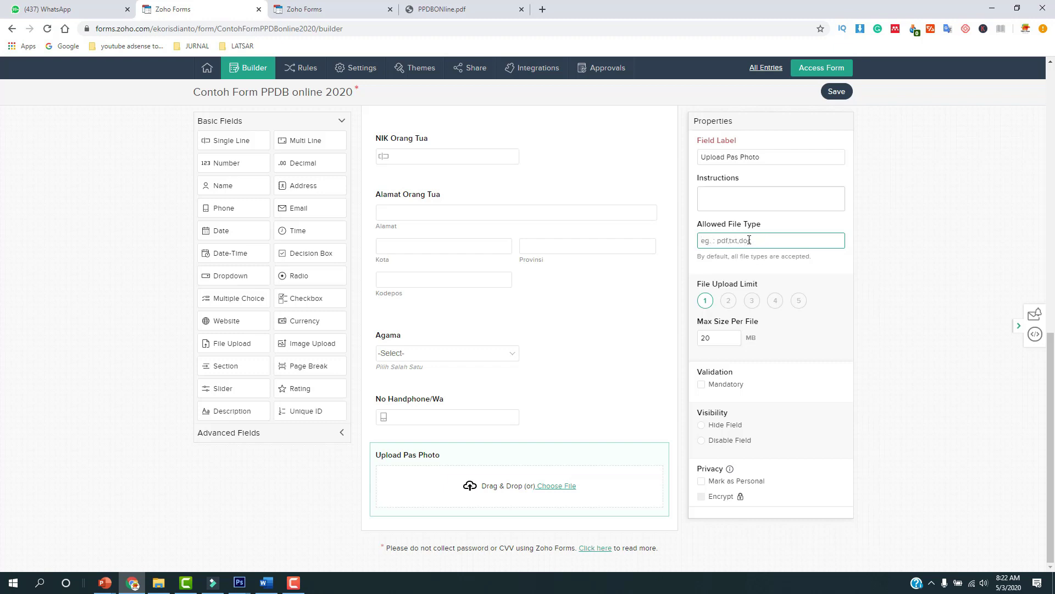
pyautogui.write('jpg,')
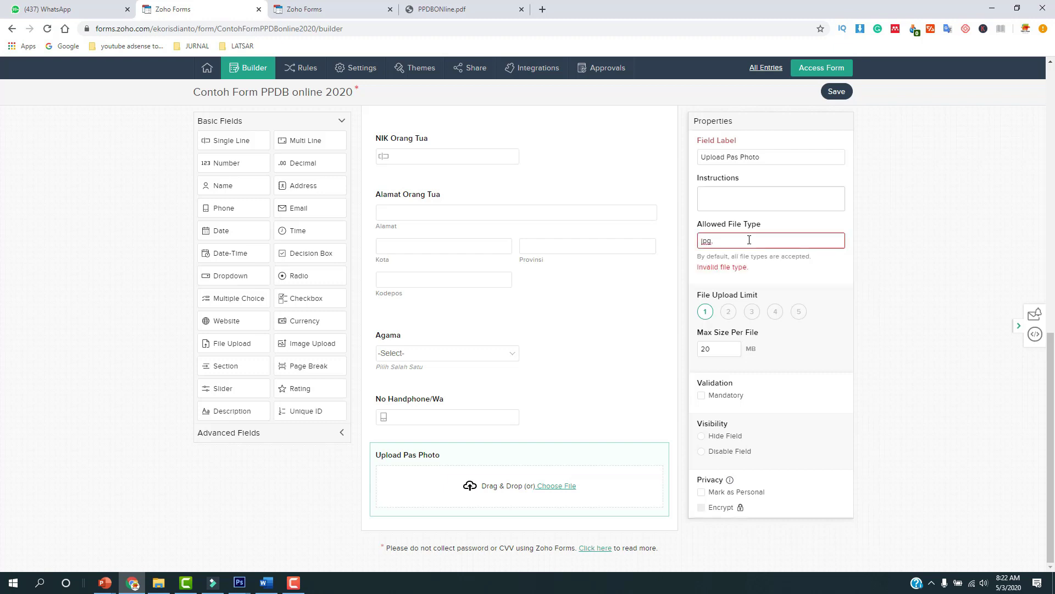
pyautogui.press('BackSpace')
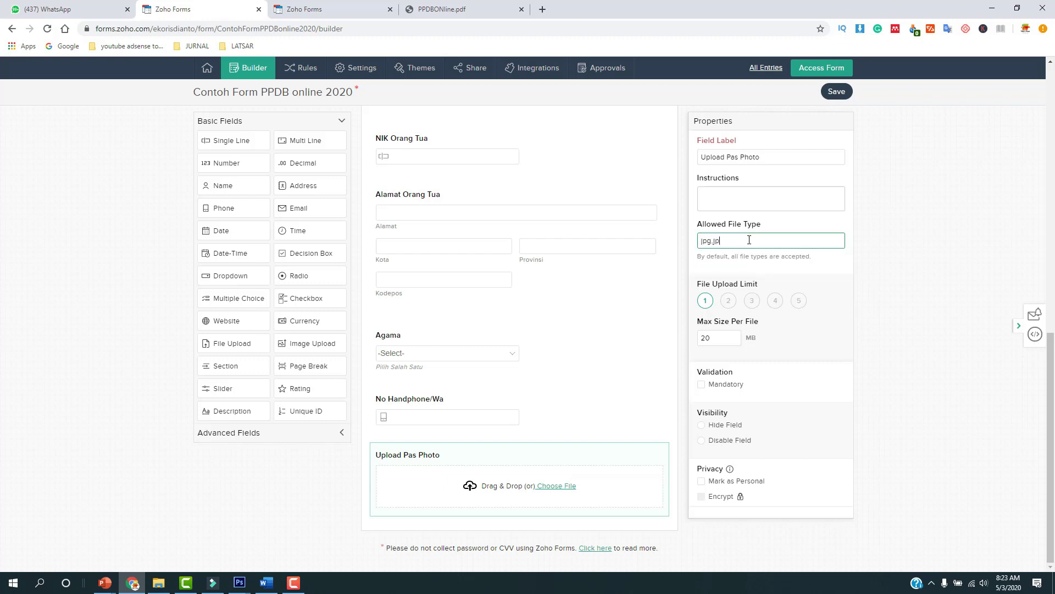
pyautogui.write(',jpeg,')
pyautogui.press('BackSpace')
pyautogui.write('png')
pyautogui.click(721, 338)
# - Enter "format yang di ijinkan adalah jpg,jpeg,png max 2MB." as the instructions of Upload Pas Photo
pyautogui.click(722, 192)
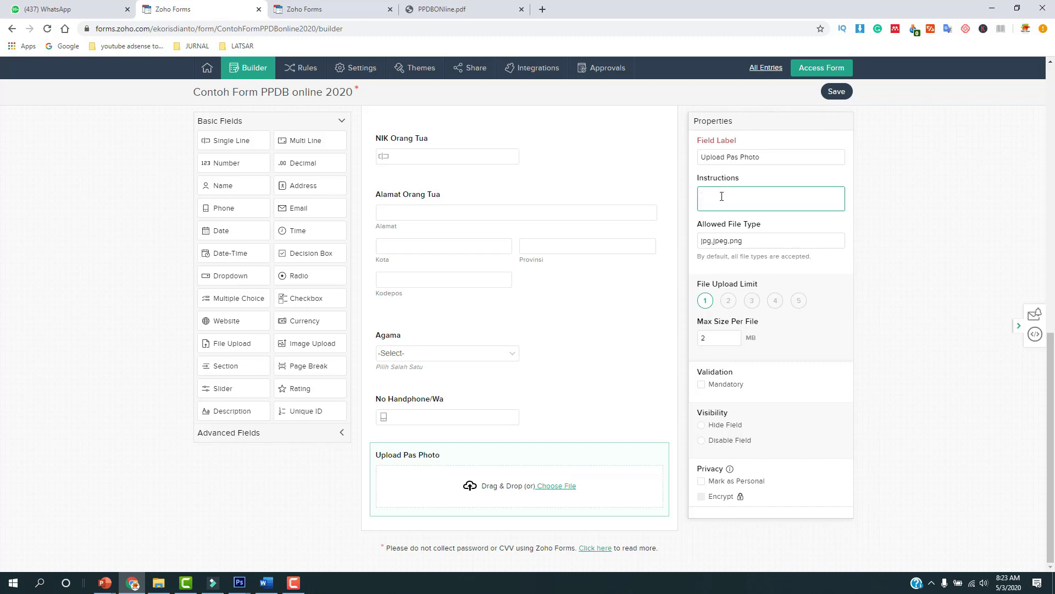
pyautogui.write('format yang di')
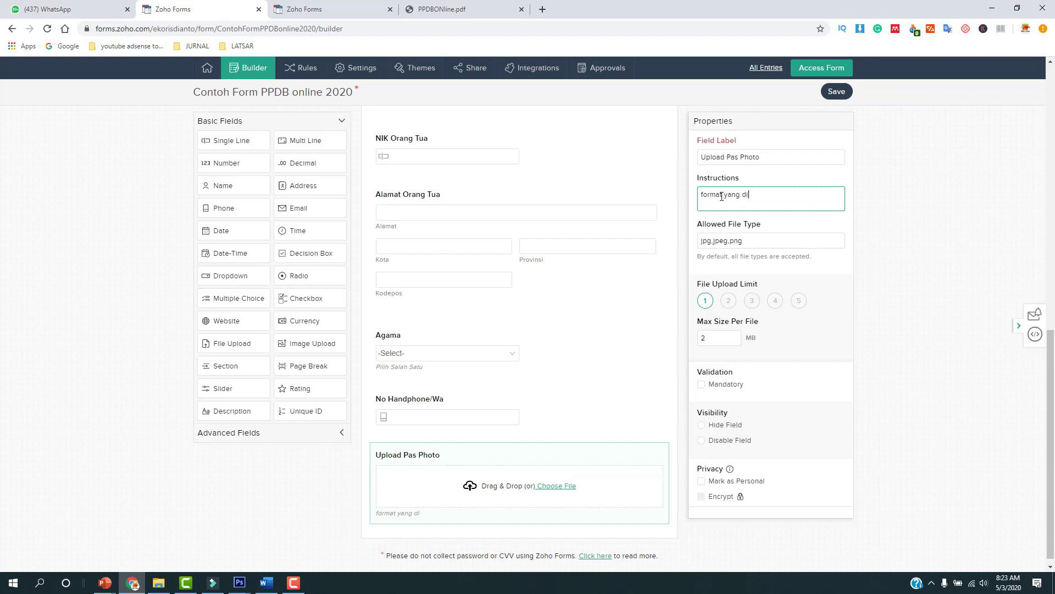
pyautogui.write(' ijinkan adalah jpg')
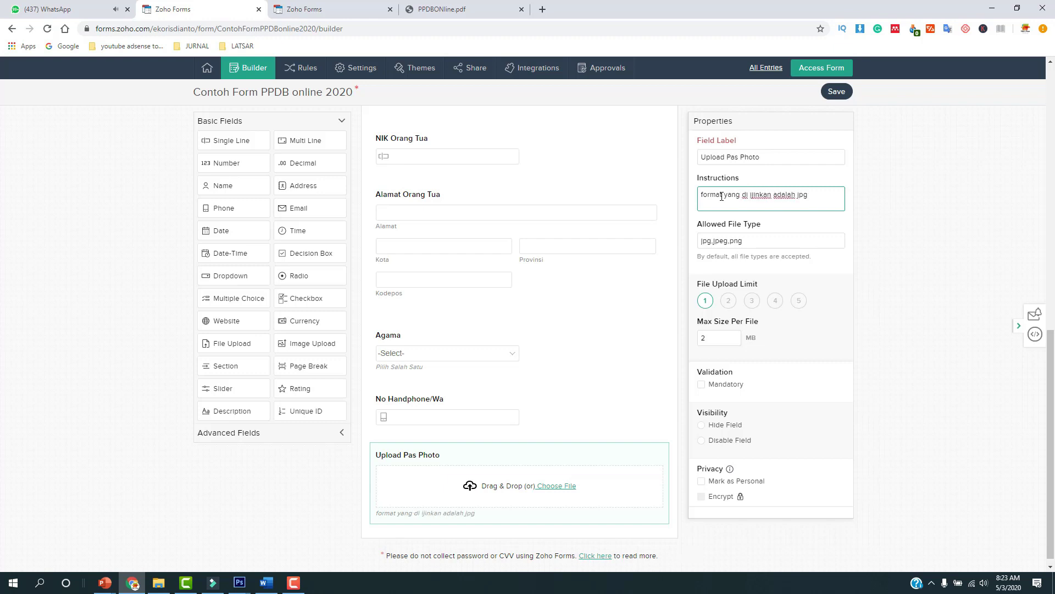
pyautogui.write(',jpeg,png max 2MB.')
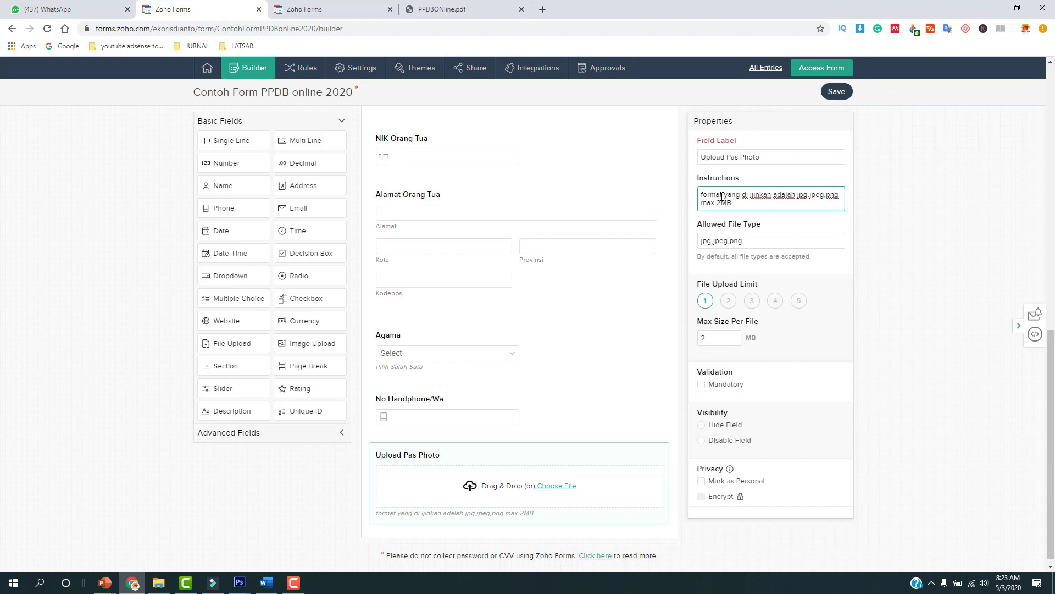
pyautogui.scroll(-1, 448, 519)
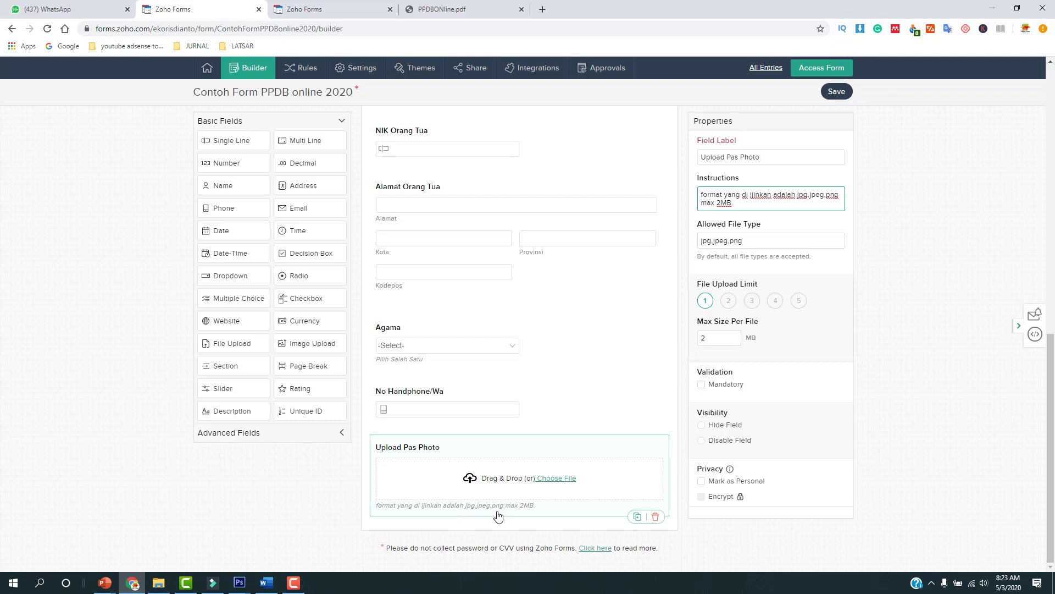
# - Compare the Word list with the fields built in Zoho Forms and display the available Advanced Fields
pyautogui.click(267, 582)
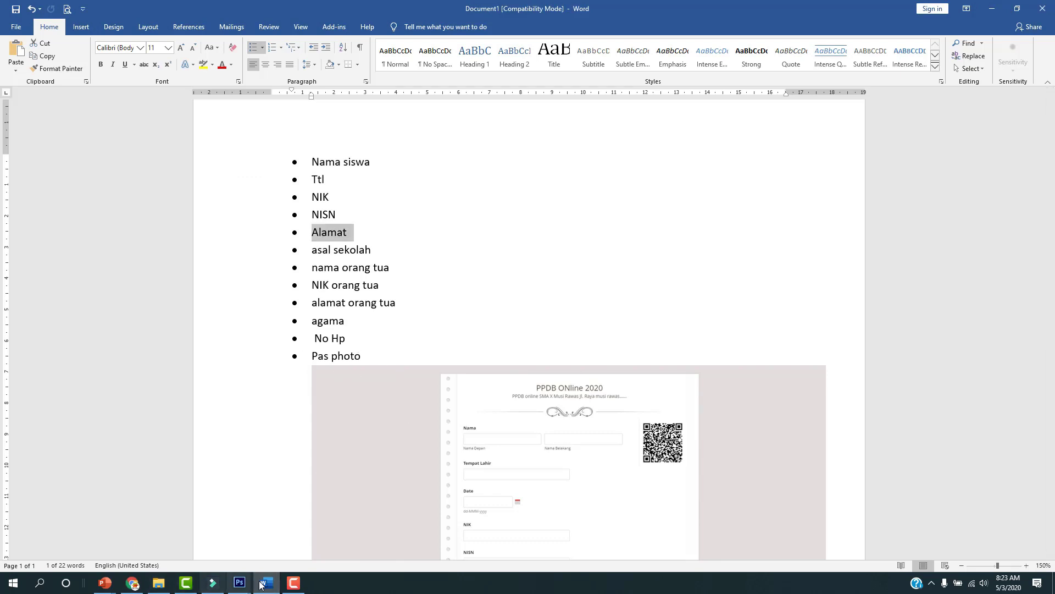
pyautogui.moveTo(187, 564)
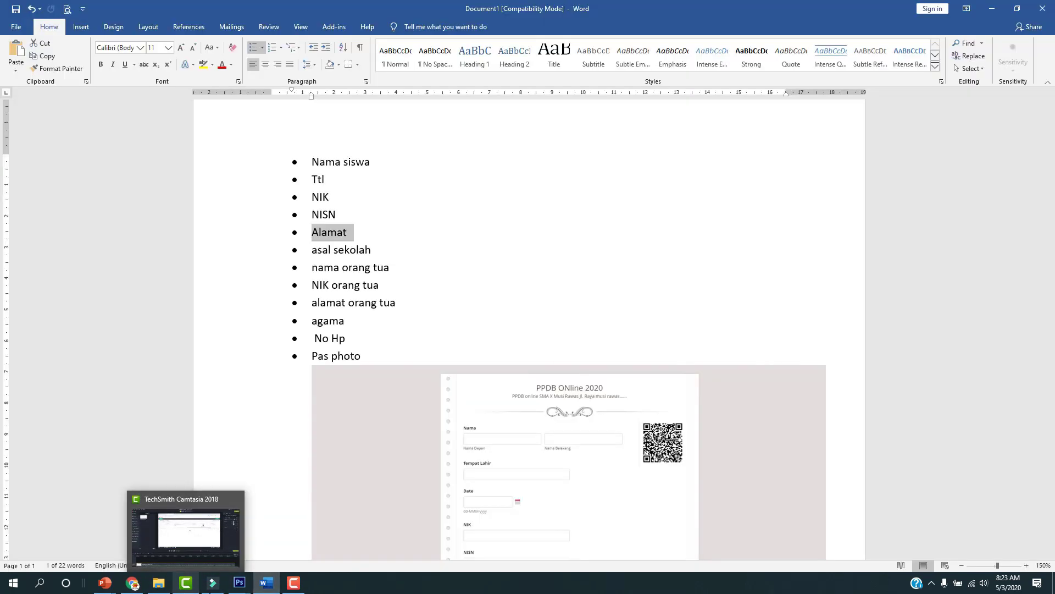
pyautogui.click(142, 584)
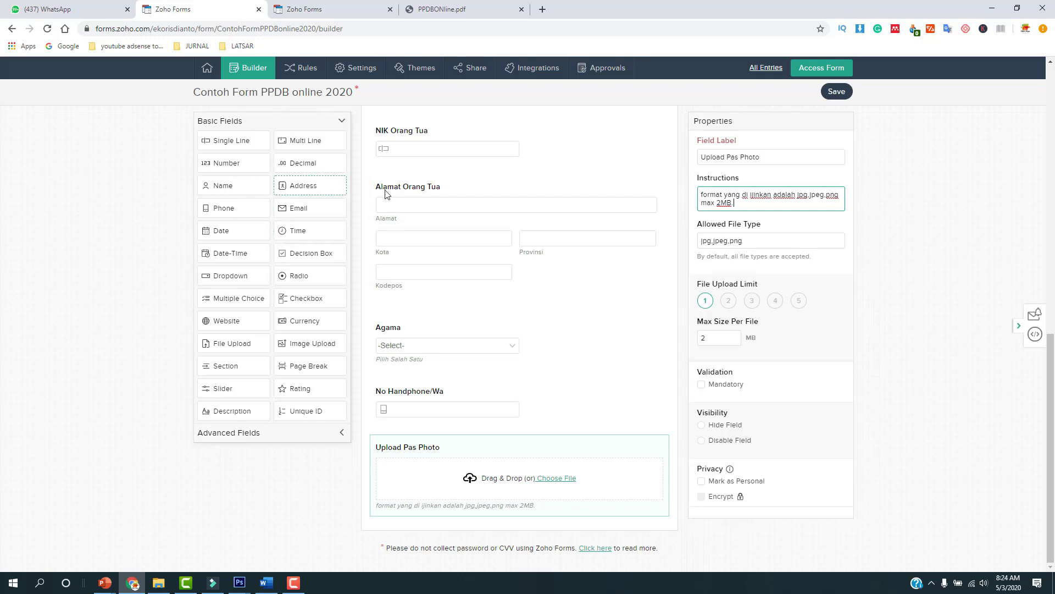
pyautogui.scroll(4, 483, 233)
pyautogui.scroll(5, 479, 229)
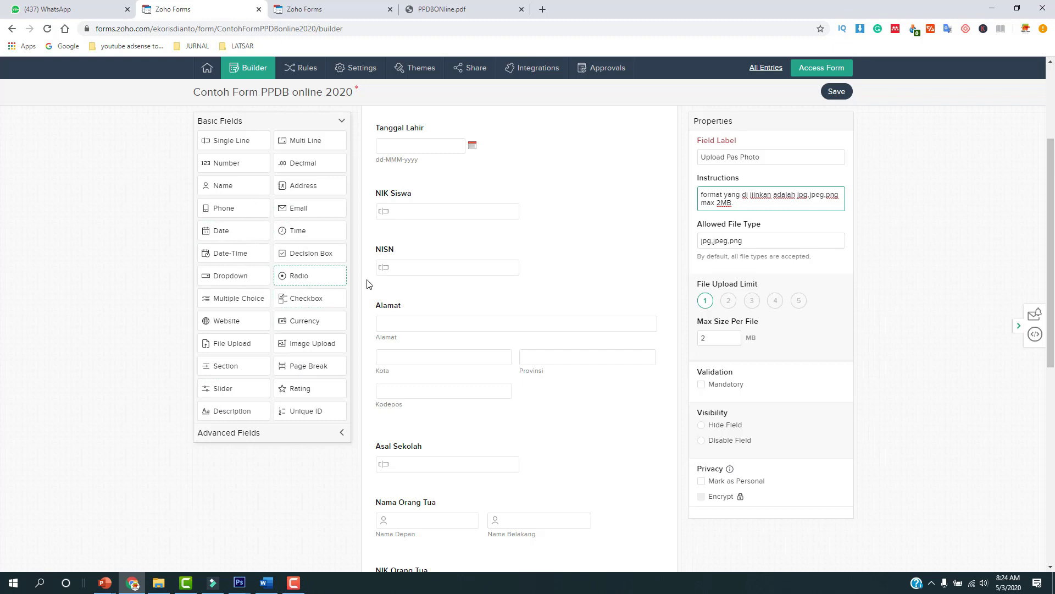
pyautogui.click(342, 434)
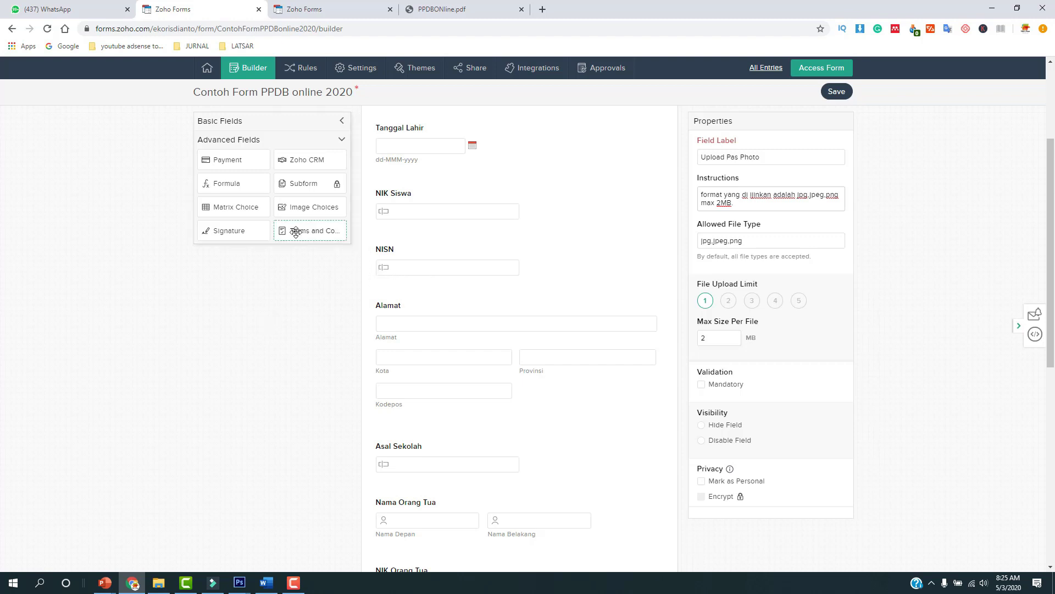
# - Save the Contoh Form PPDB online 2020 form and open its General settings
pyautogui.scroll(3, 486, 223)
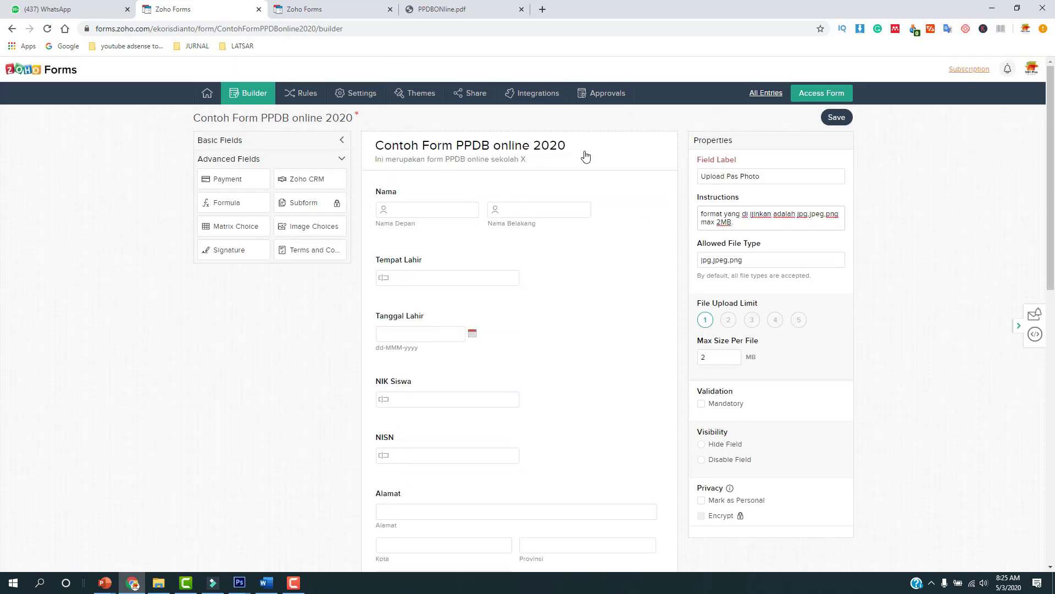
pyautogui.click(838, 118)
pyautogui.click(835, 122)
pyautogui.click(357, 99)
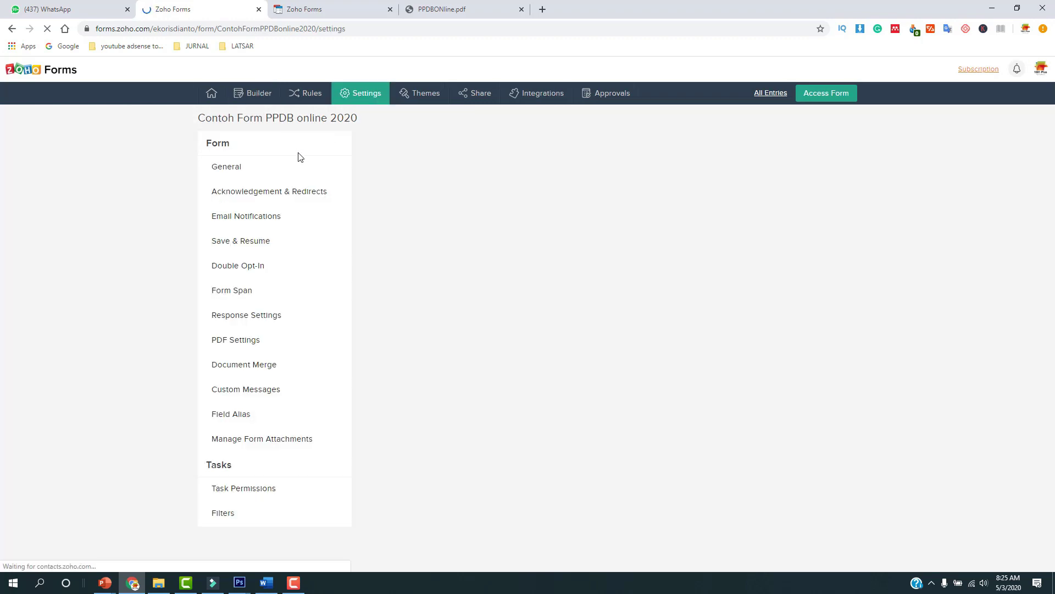
pyautogui.click(236, 167)
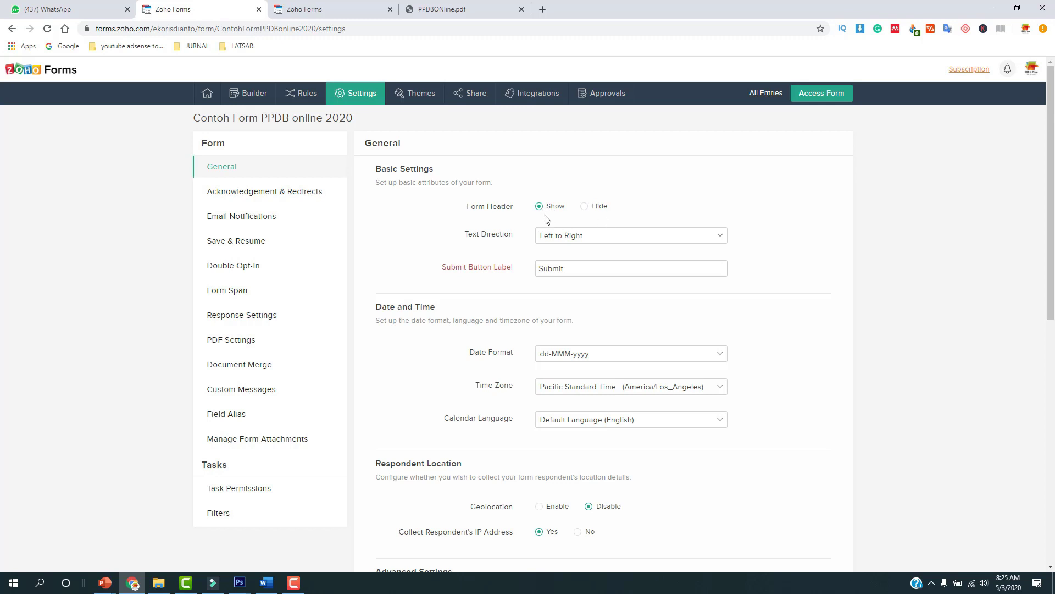
# - Check the text direction options and set the submit button label to "Daftar"
pyautogui.click(581, 236)
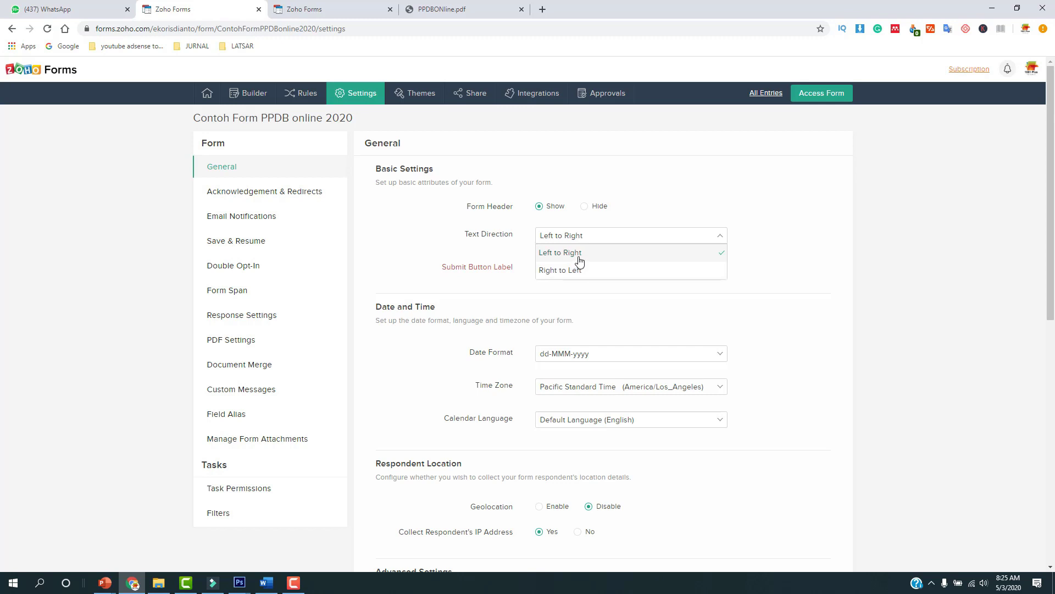
pyautogui.click(755, 279)
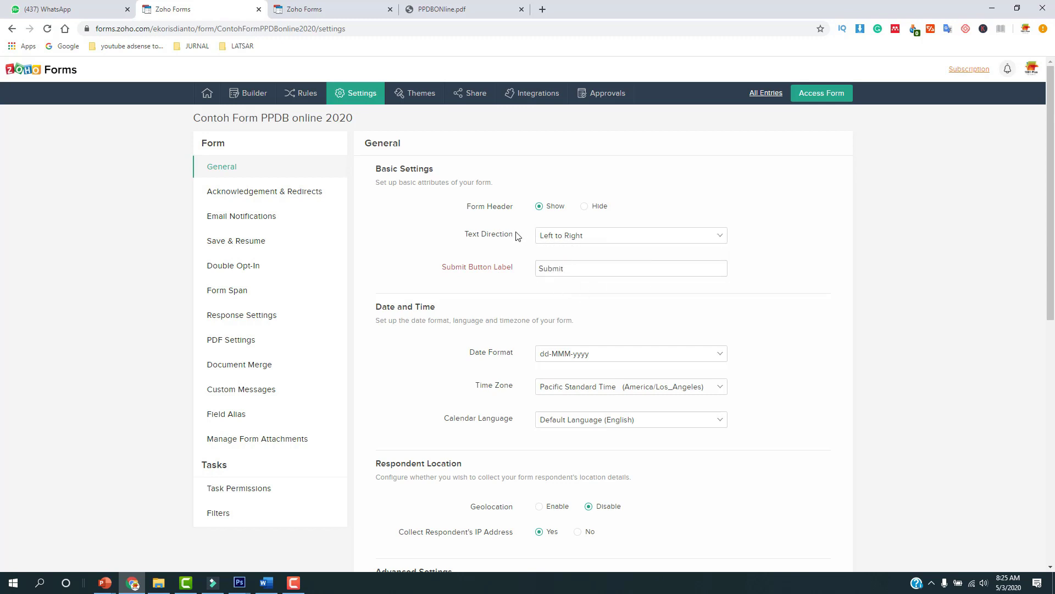
pyautogui.moveTo(585, 273); pyautogui.dragTo(501, 269)
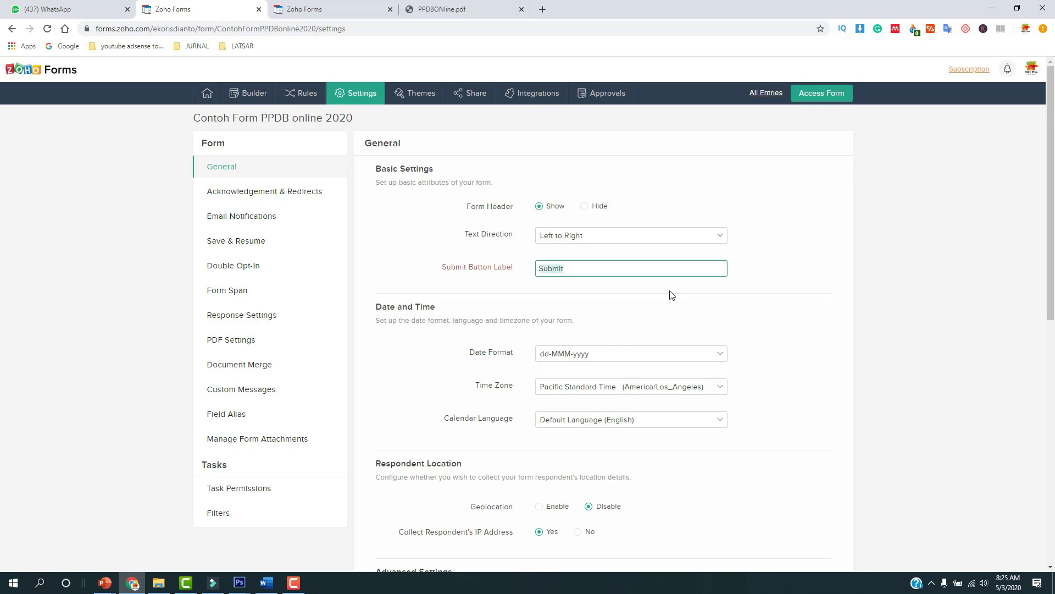
pyautogui.write('Daftar')
# - Review the date format and calendar language options and set the form's time zone to West Indonesia Time (Asia/Jakarta)
pyautogui.scroll(-1, 669, 297)
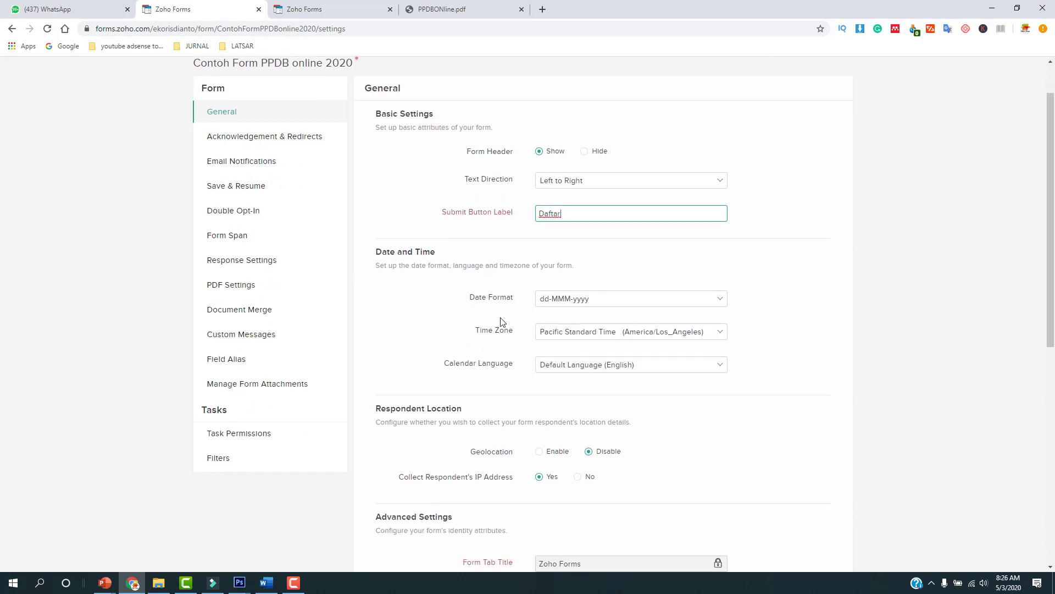
pyautogui.click(622, 300)
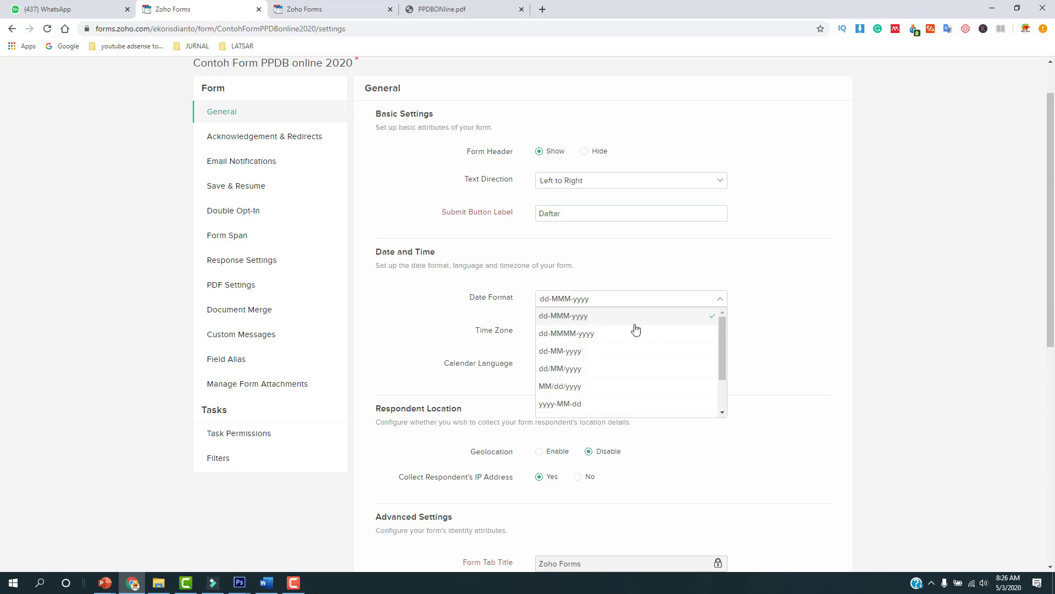
pyautogui.scroll(-1, 577, 362)
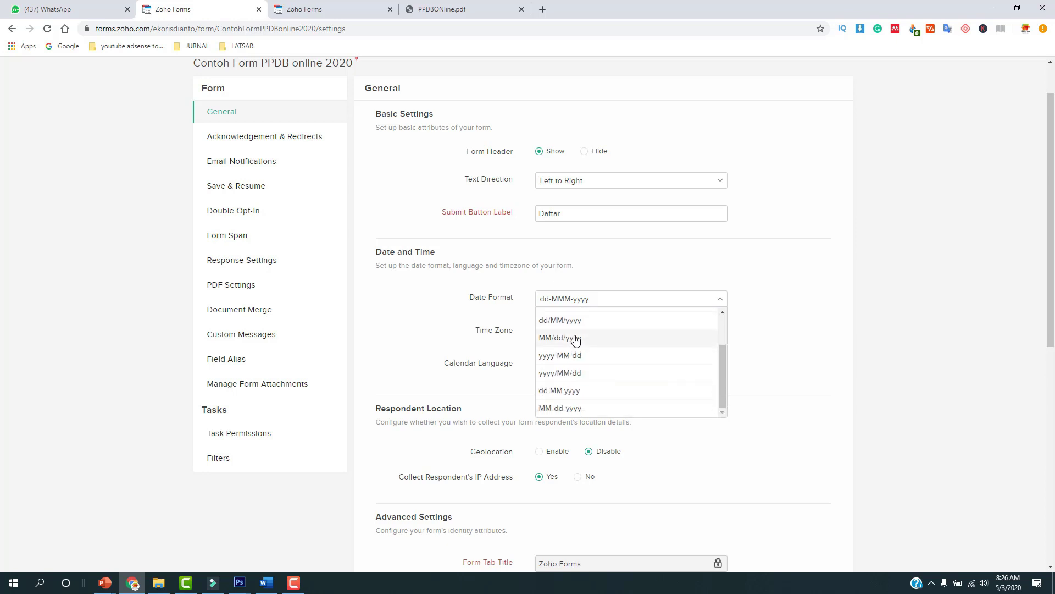
pyautogui.click(762, 317)
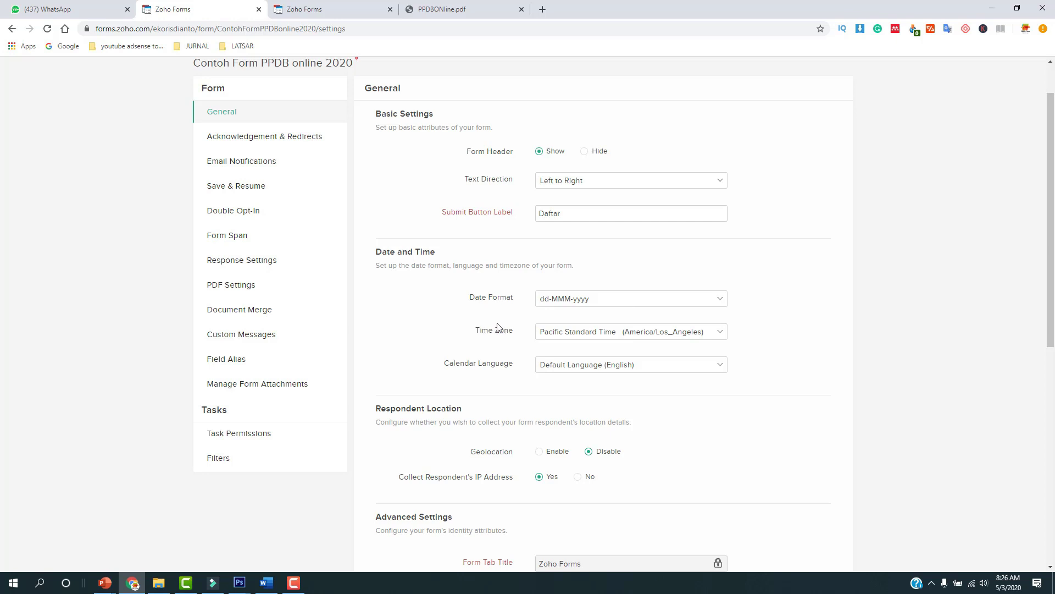
pyautogui.click(588, 335)
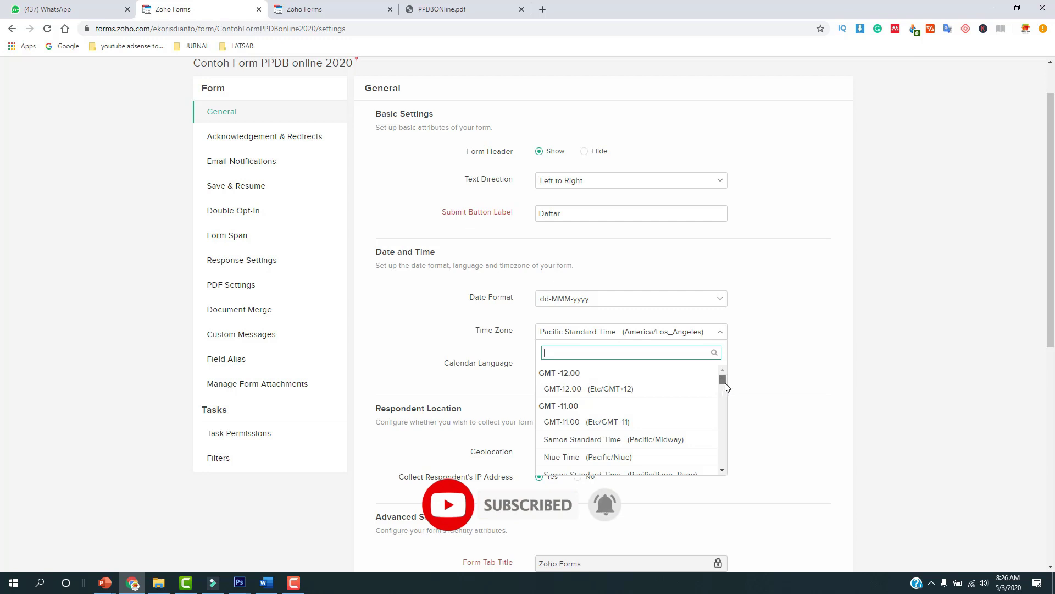
pyautogui.moveTo(722, 381); pyautogui.dragTo(723, 443)
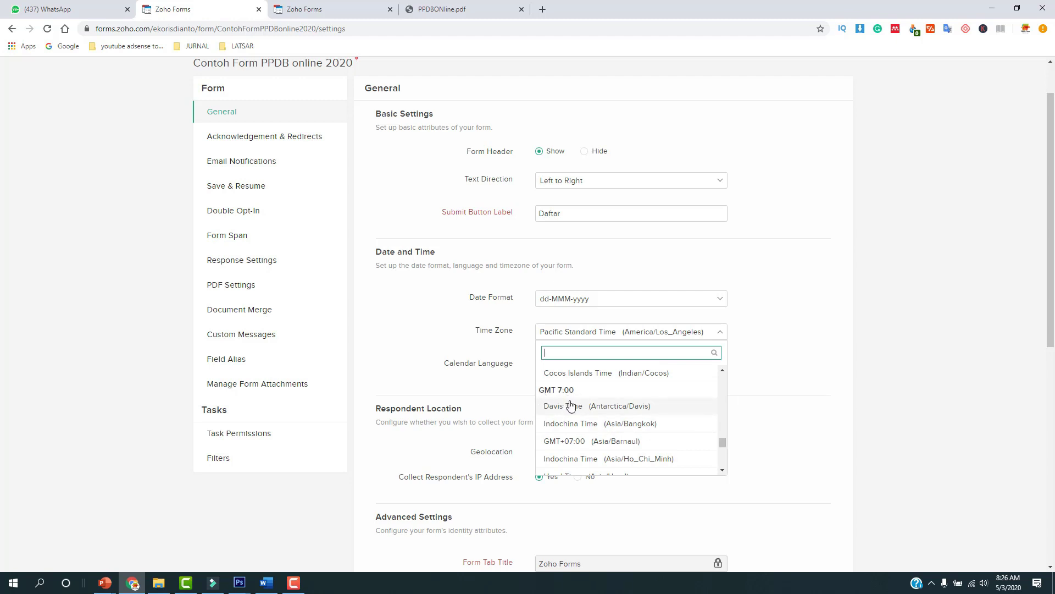
pyautogui.scroll(-1, 618, 434)
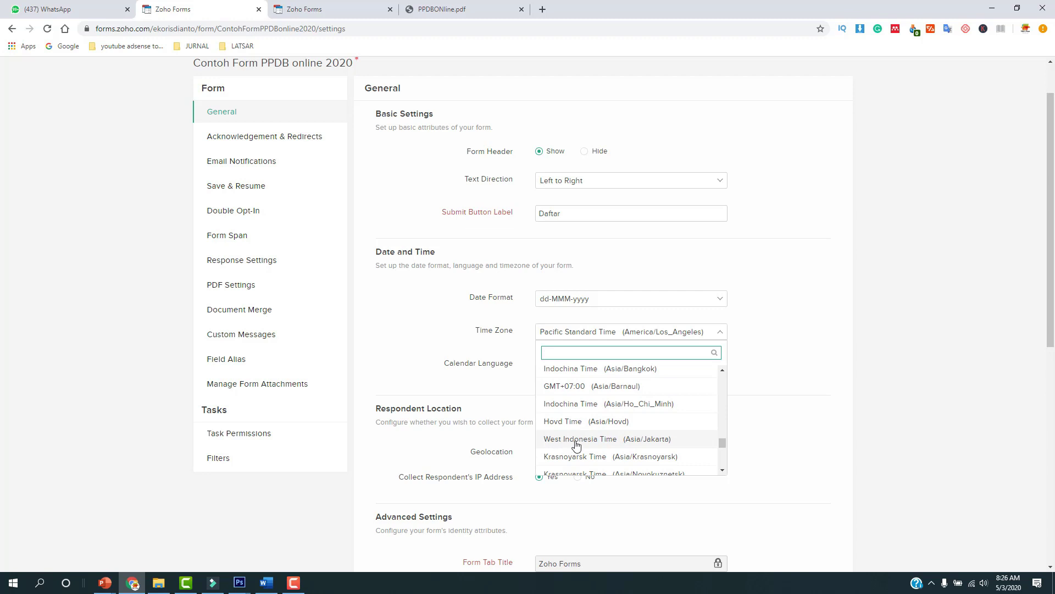
pyautogui.click(603, 444)
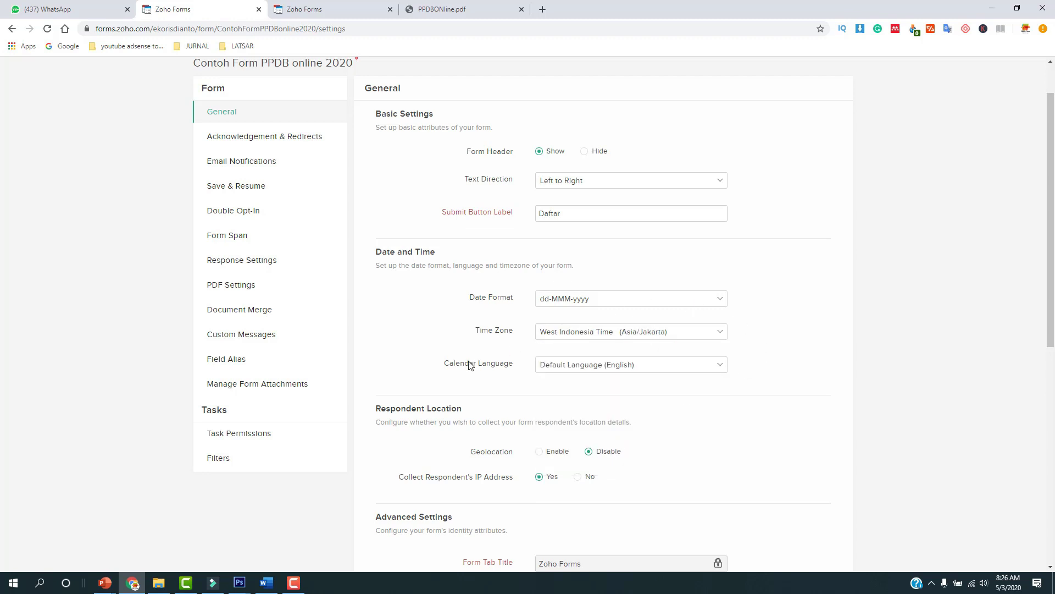
pyautogui.click(590, 366)
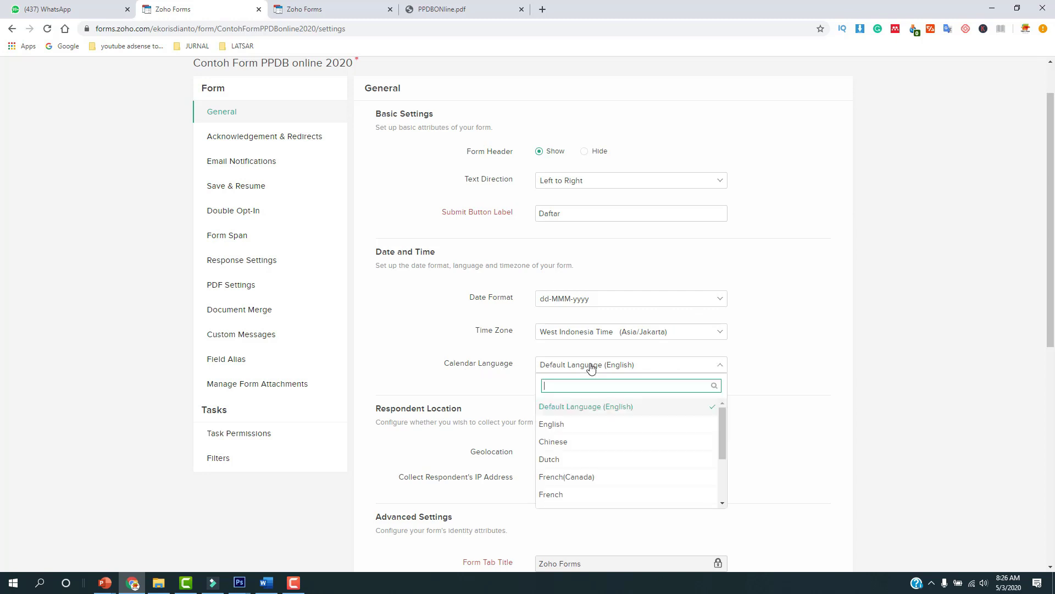
pyautogui.click(823, 385)
# - Choose Zoho Forms CAPTCHA as the CAPTCHA version under Spam Control
pyautogui.scroll(-1, 621, 396)
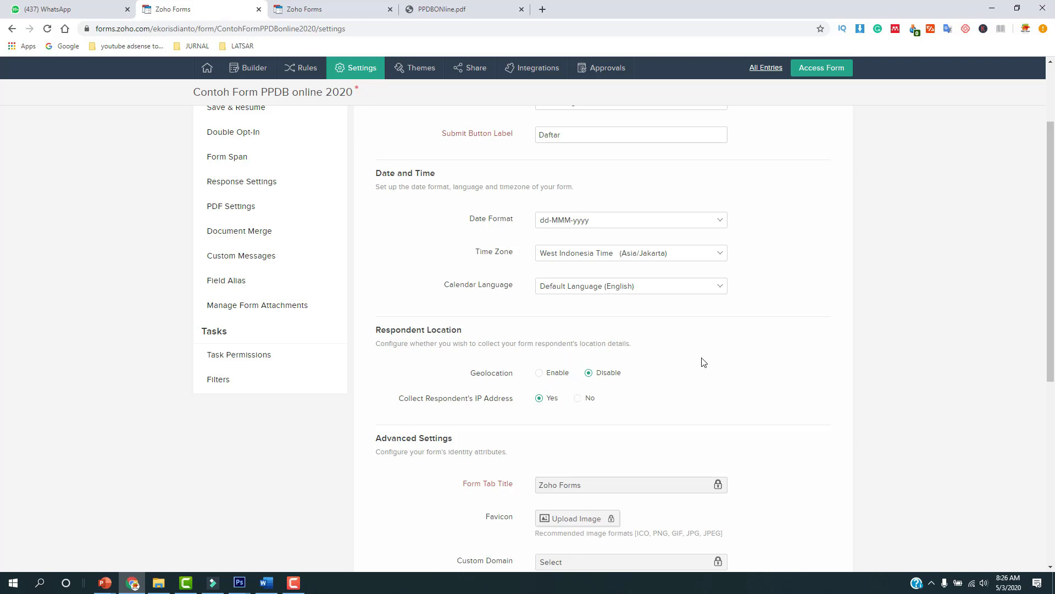
pyautogui.scroll(-1, 556, 319)
pyautogui.scroll(-1, 616, 326)
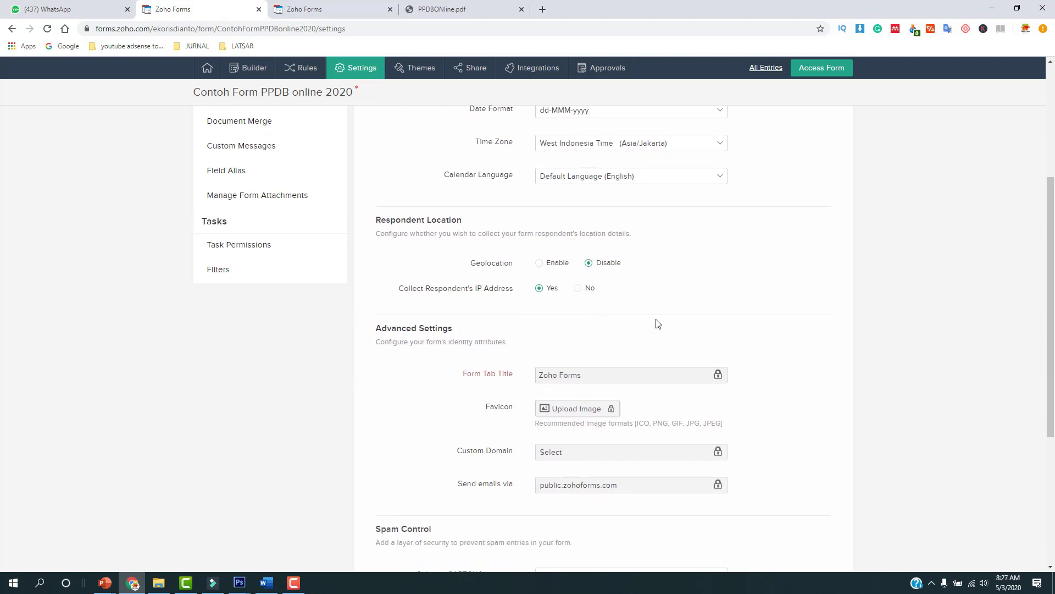
pyautogui.scroll(-2, 495, 335)
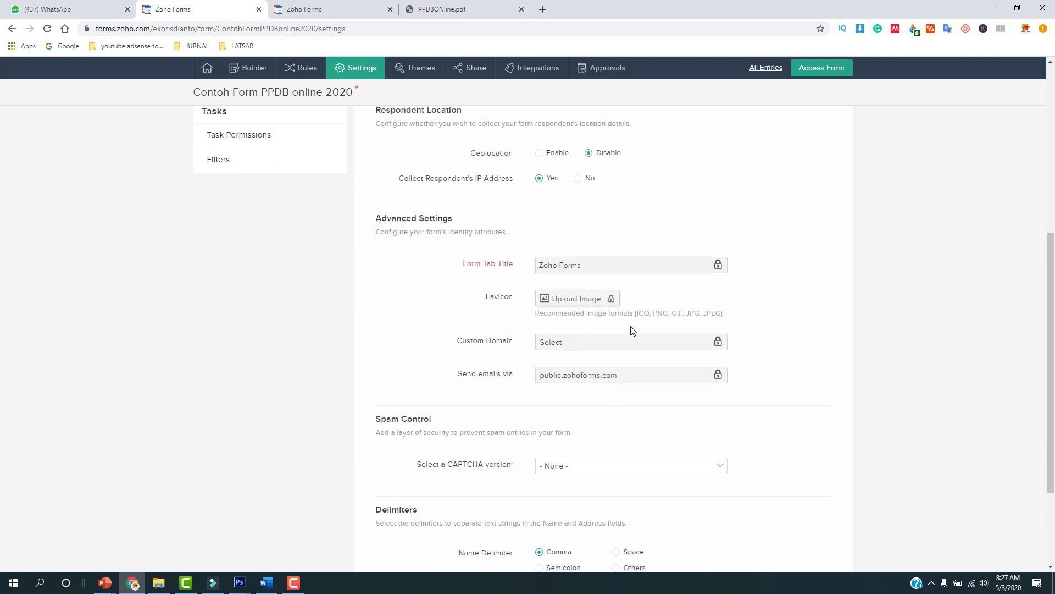
pyautogui.scroll(-1, 632, 330)
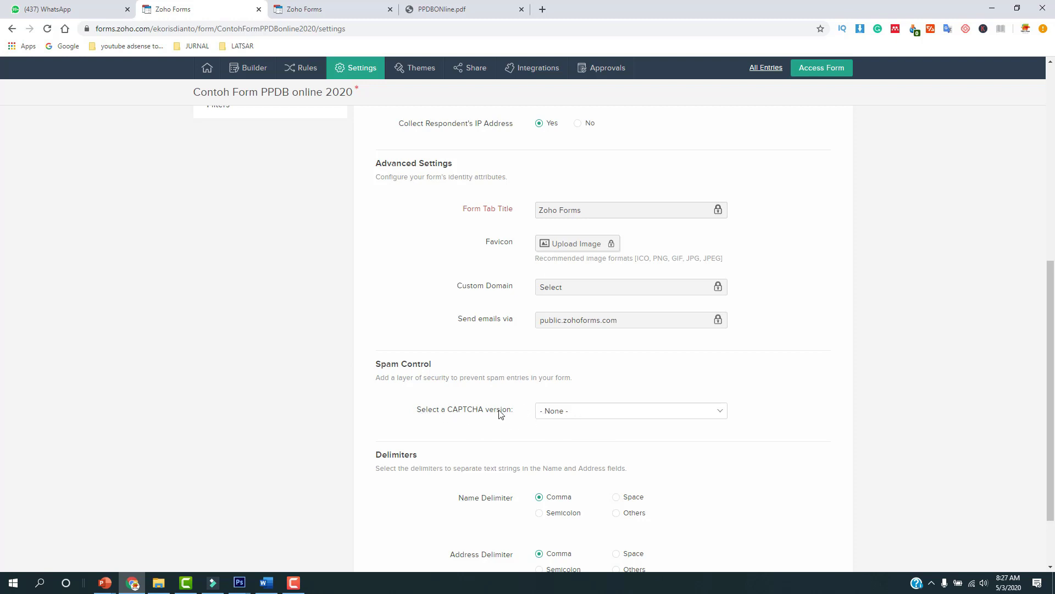
pyautogui.click(614, 409)
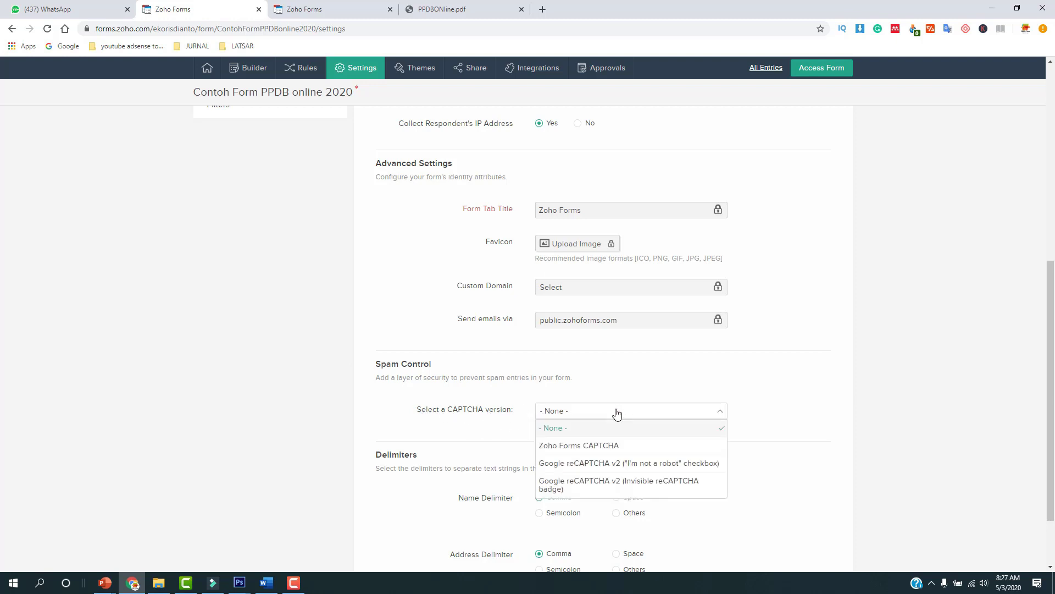
pyautogui.click(589, 448)
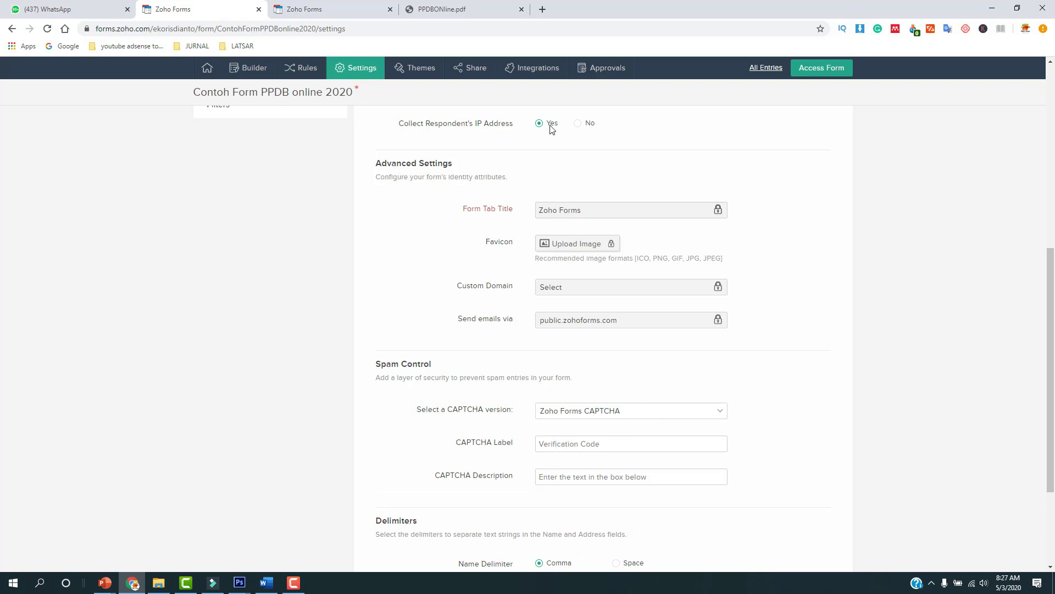
# - Consult the verification code section of the sample PPDBOnline form and enter "Masukkan Huruf dan Angka Sesuai yang Tampil" as the CAPTCHA description
pyautogui.click(336, 13)
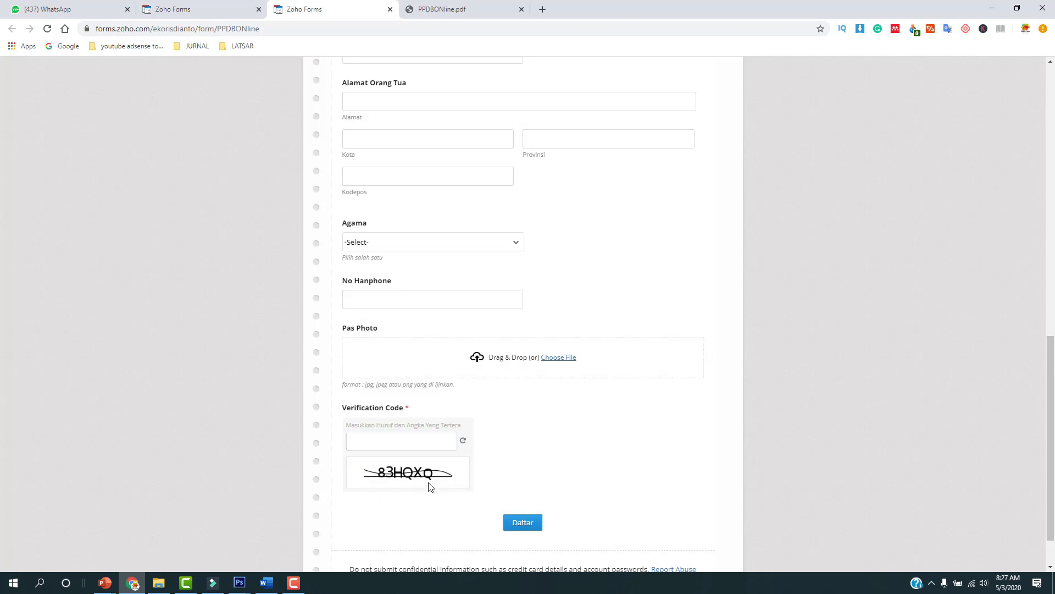
pyautogui.click(183, 18)
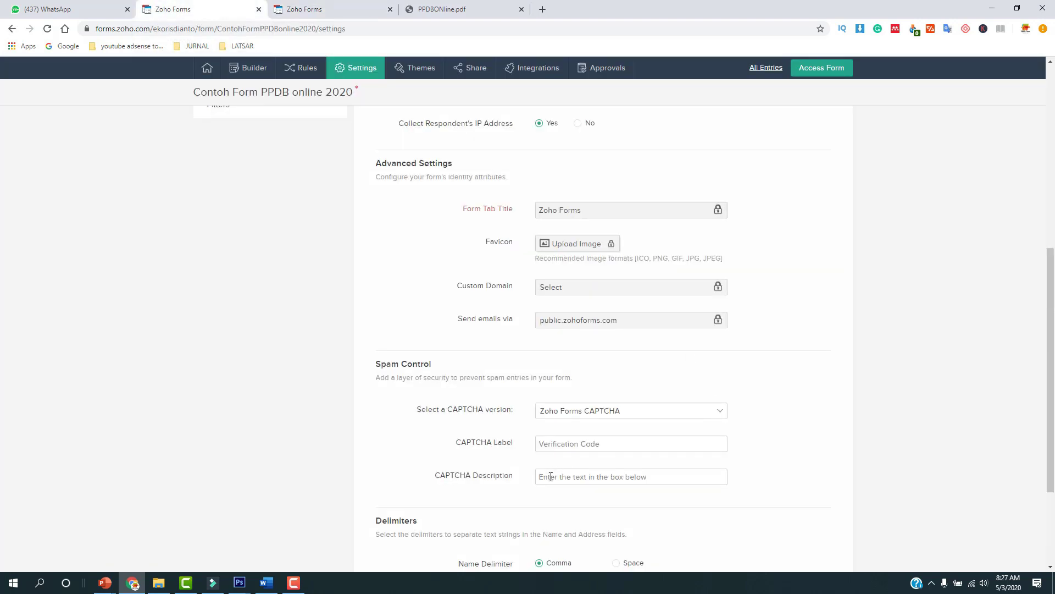
pyautogui.click(330, 10)
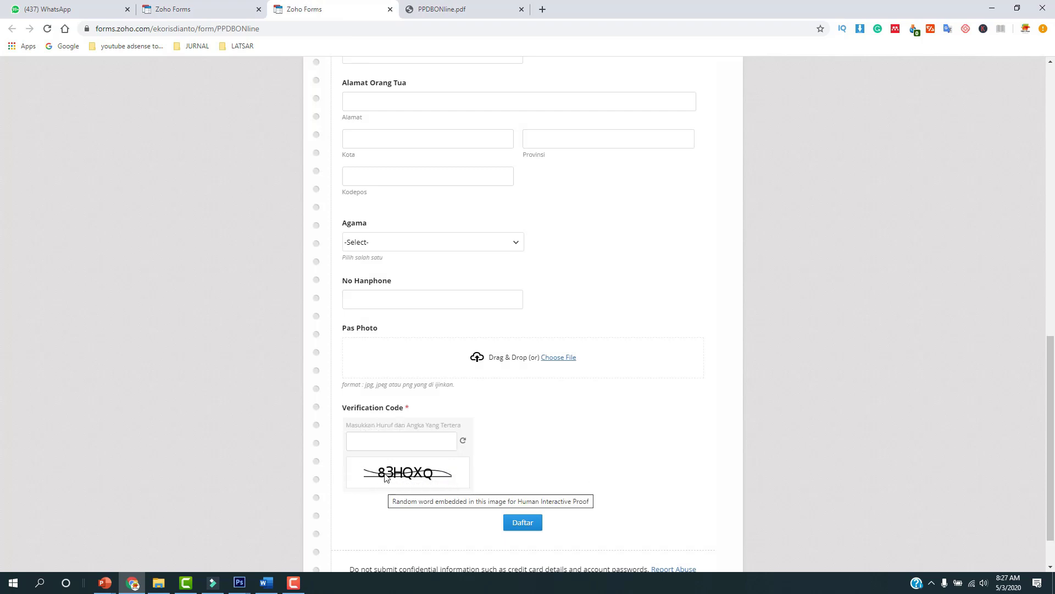
pyautogui.click(227, 18)
pyautogui.click(569, 476)
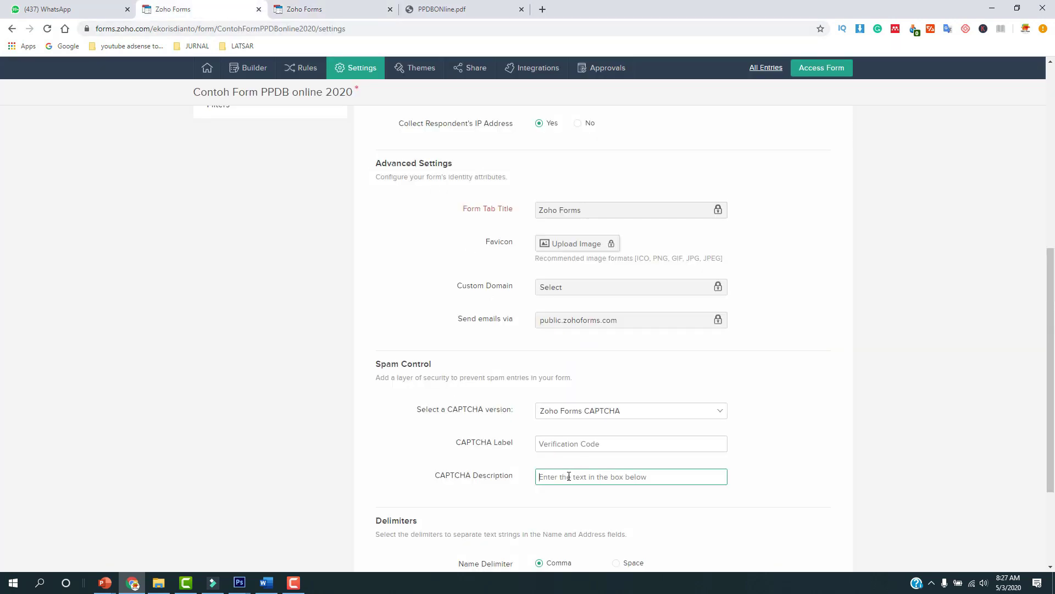
pyautogui.write('Ma')
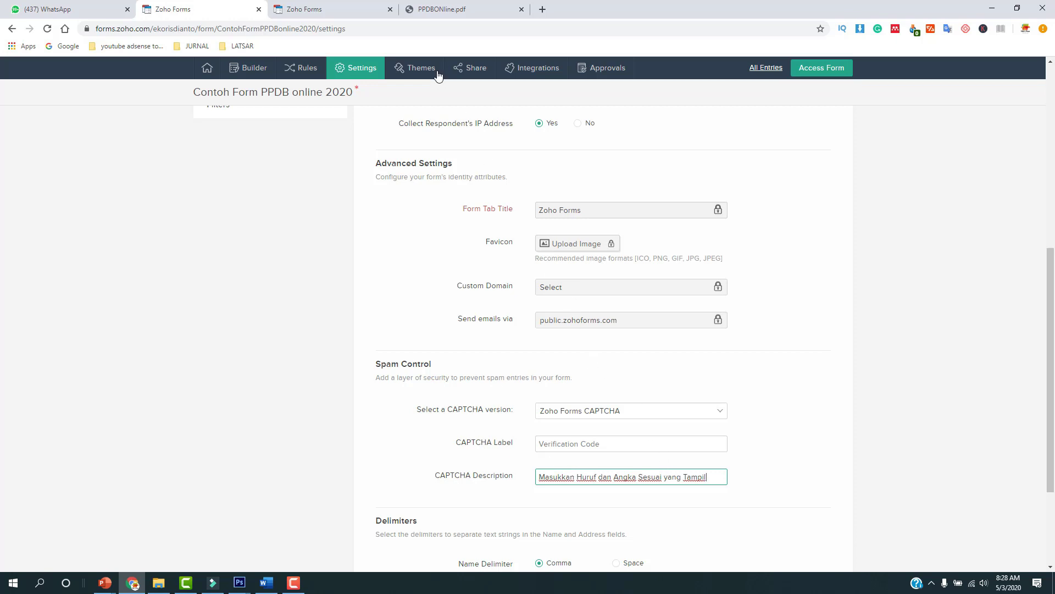
pyautogui.click(358, 11)
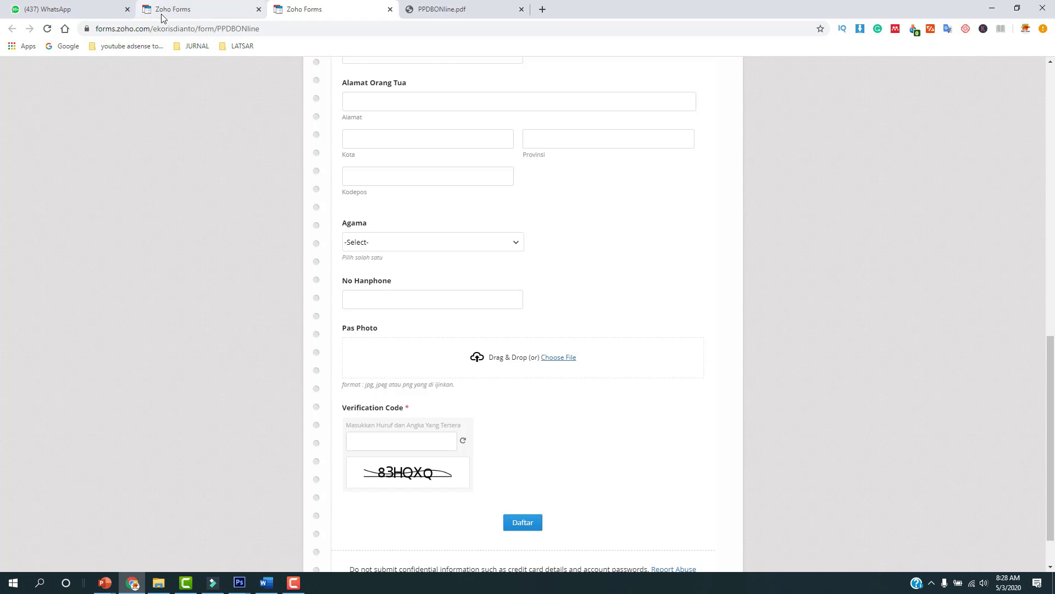
pyautogui.click(160, 13)
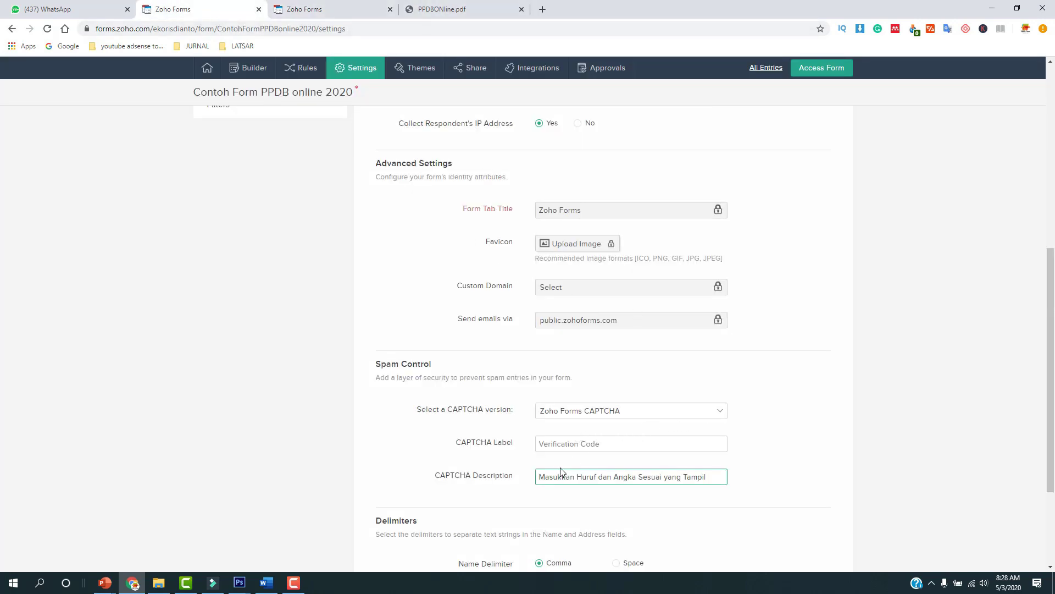
# - Review the delimiter options and save the form's General settings
pyautogui.scroll(-1, 674, 434)
pyautogui.scroll(-2, 674, 434)
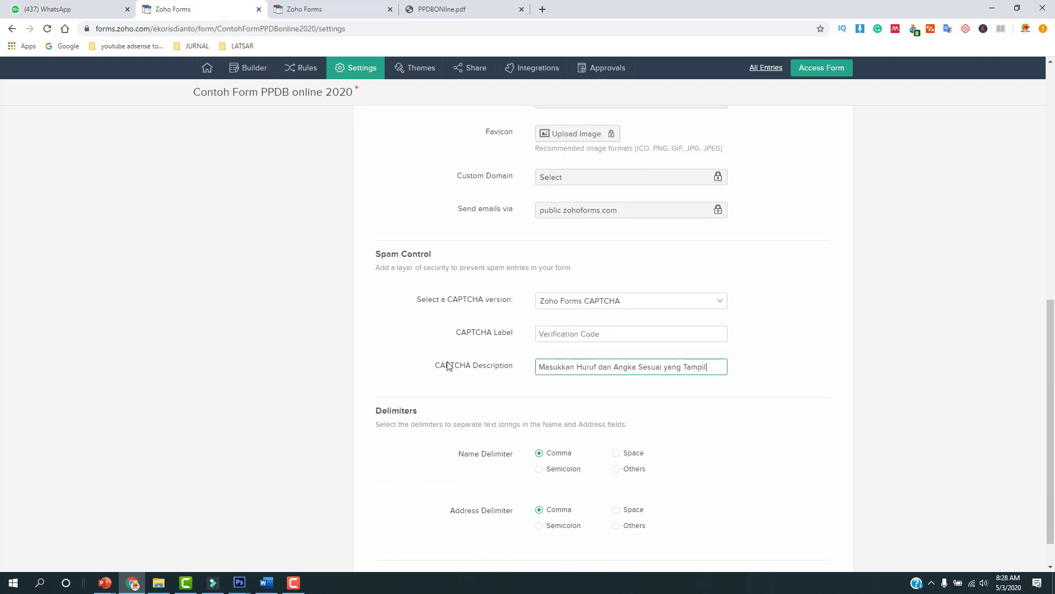
pyautogui.scroll(-1, 683, 391)
pyautogui.scroll(10, 676, 341)
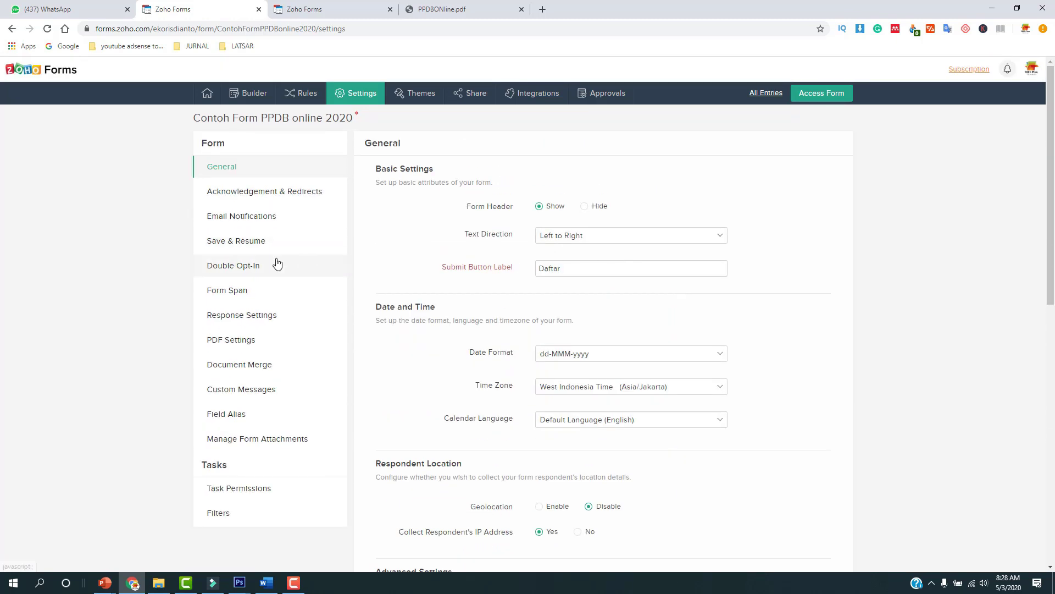
pyautogui.click(243, 200)
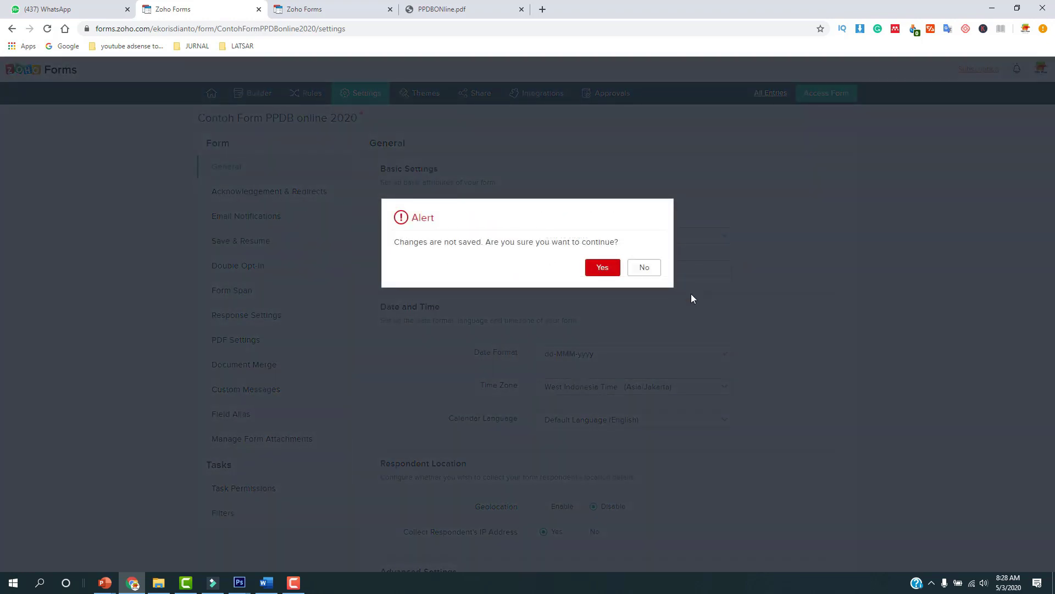
pyautogui.click(657, 273)
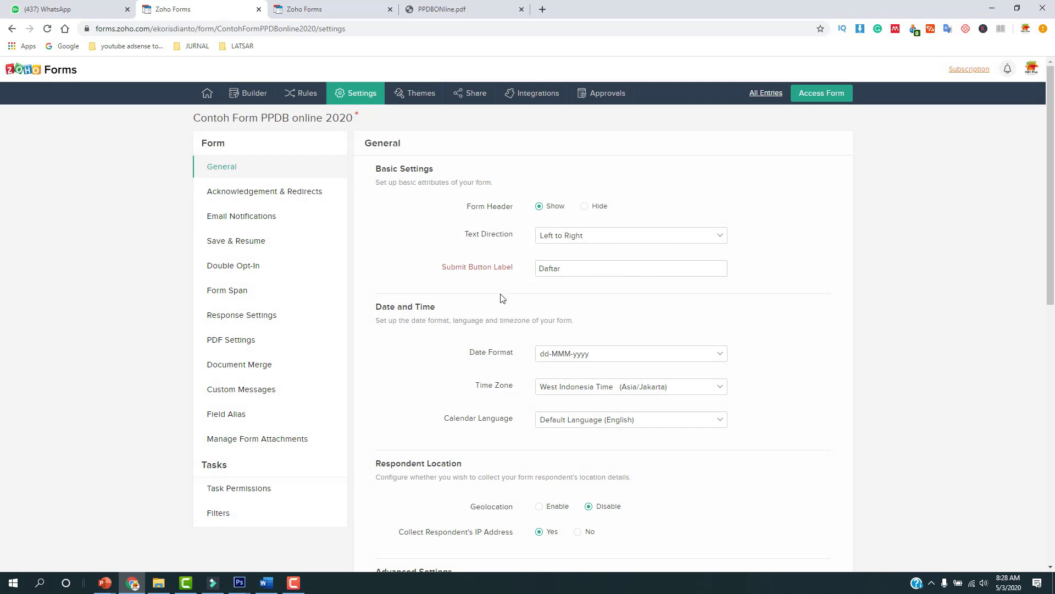
pyautogui.scroll(-10, 501, 297)
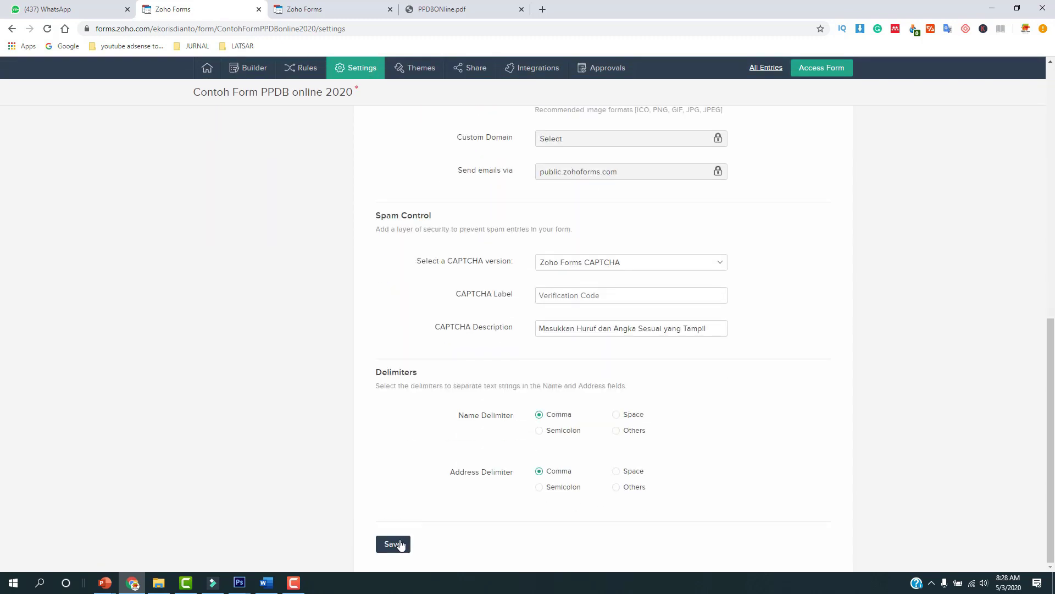
pyautogui.click(400, 544)
pyautogui.scroll(8, 577, 316)
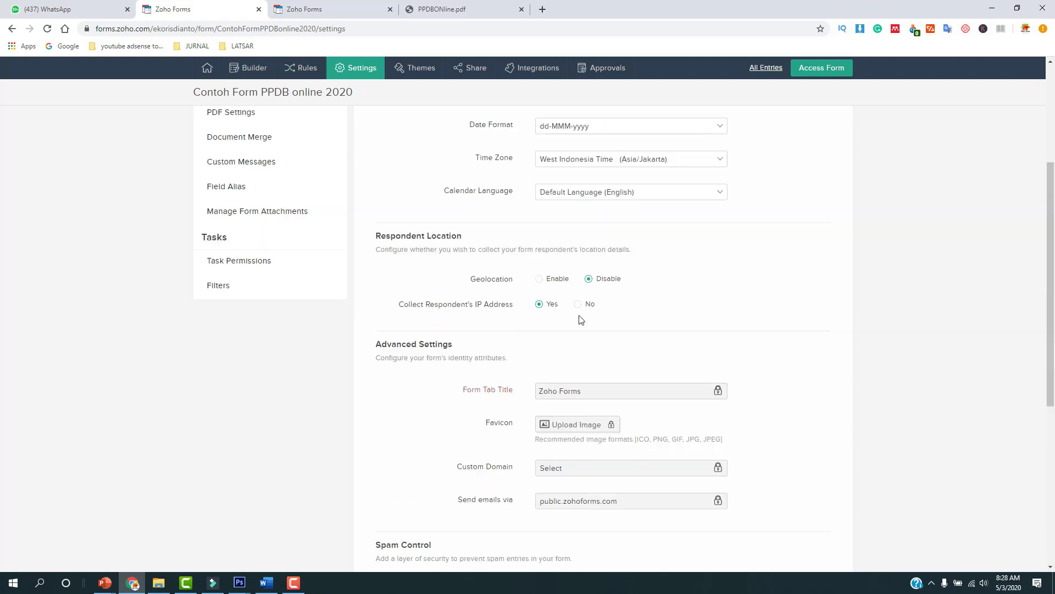
pyautogui.scroll(3, 210, 151)
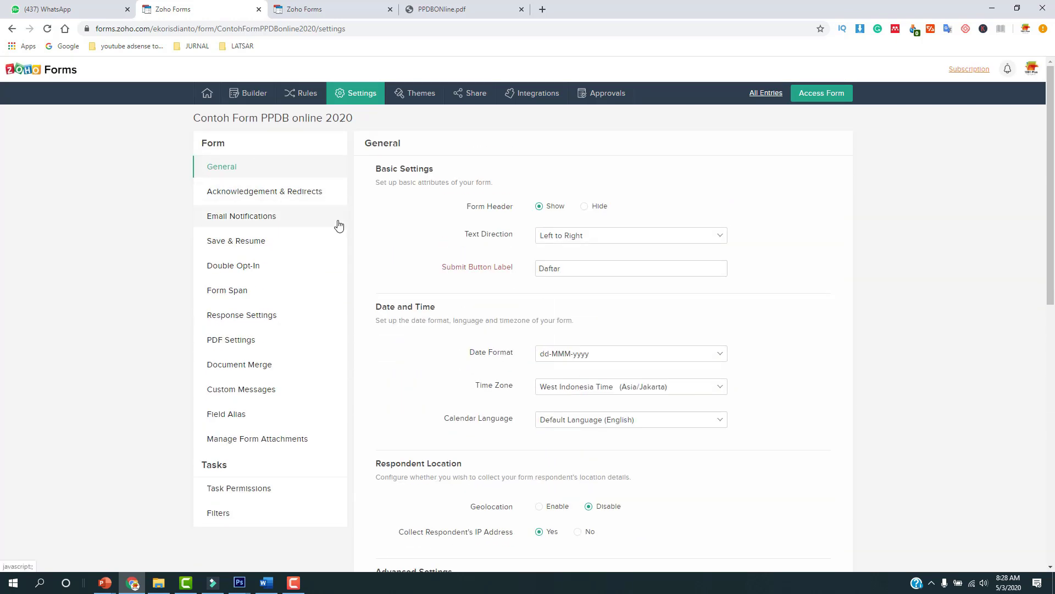
# - Set the plain-text Thank You page message to "Terima kasih telah mendaftar." and save the Acknowledgement & Redirects settings
pyautogui.click(259, 194)
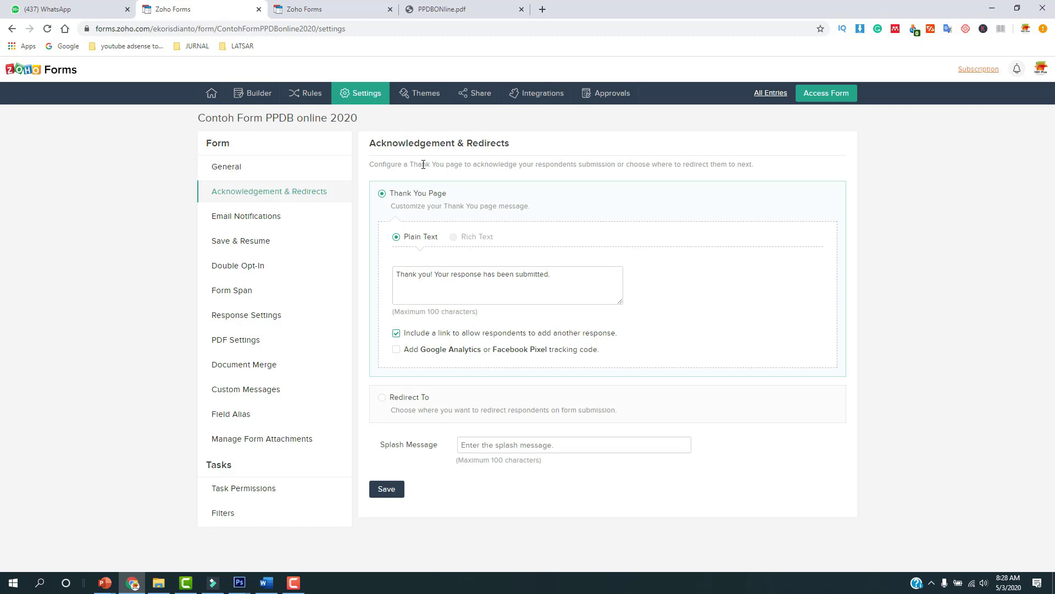
pyautogui.moveTo(552, 273); pyautogui.dragTo(360, 270)
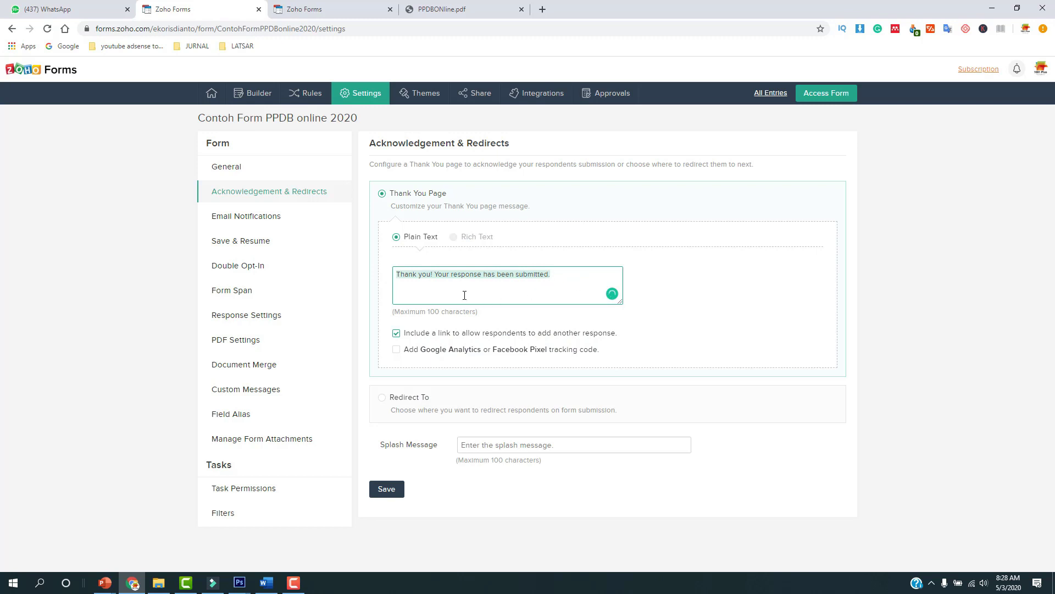
pyautogui.write('Terima kasih telah mendaftar.')
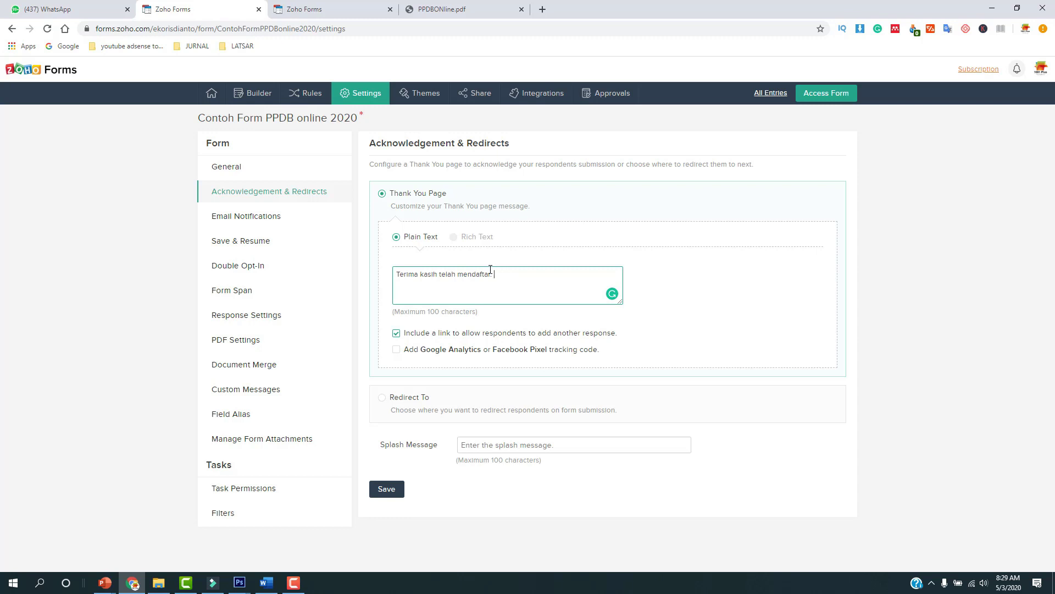
pyautogui.click(506, 279)
pyautogui.click(386, 490)
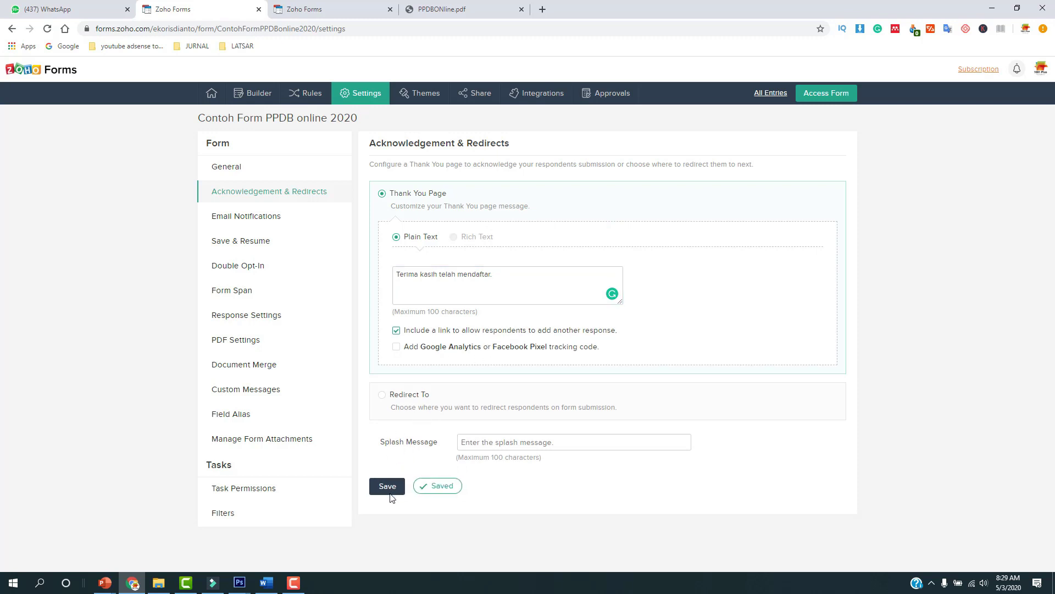
# - Open the email notification template for added responses, review its options, and look at the Save & Resume settings
pyautogui.click(241, 220)
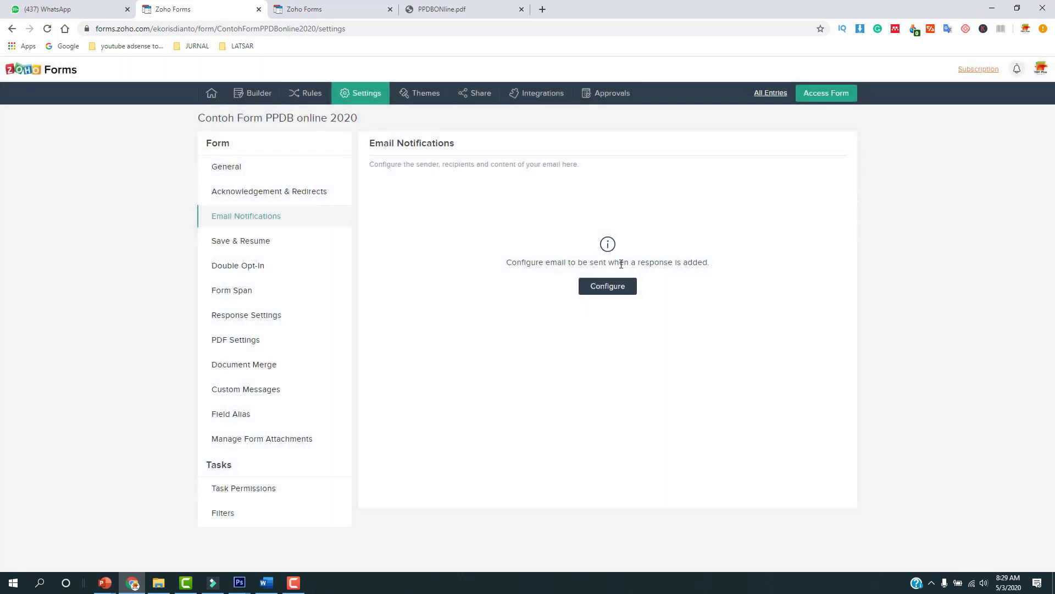
pyautogui.click(619, 280)
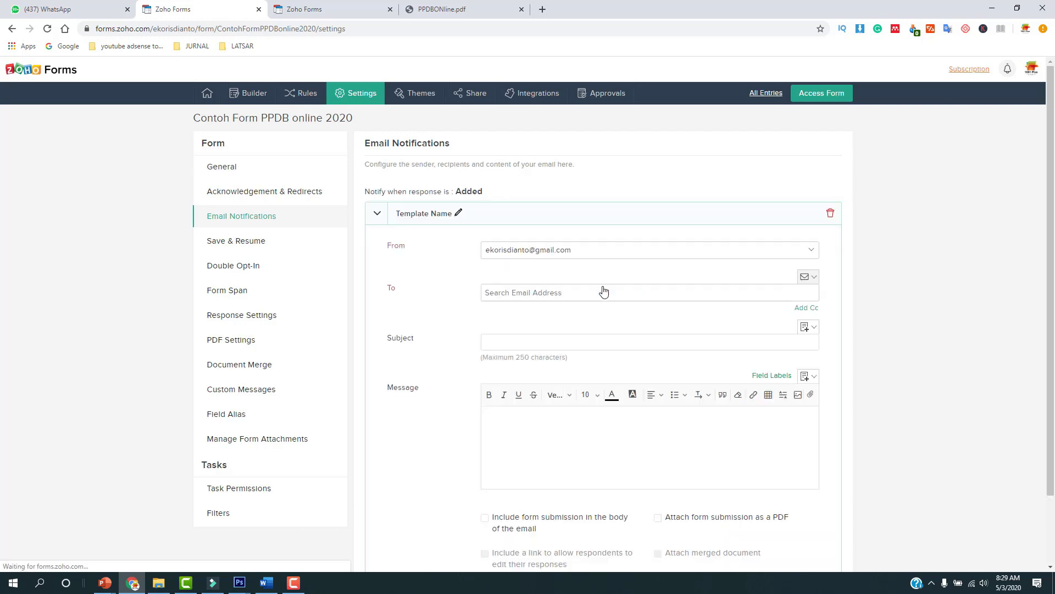
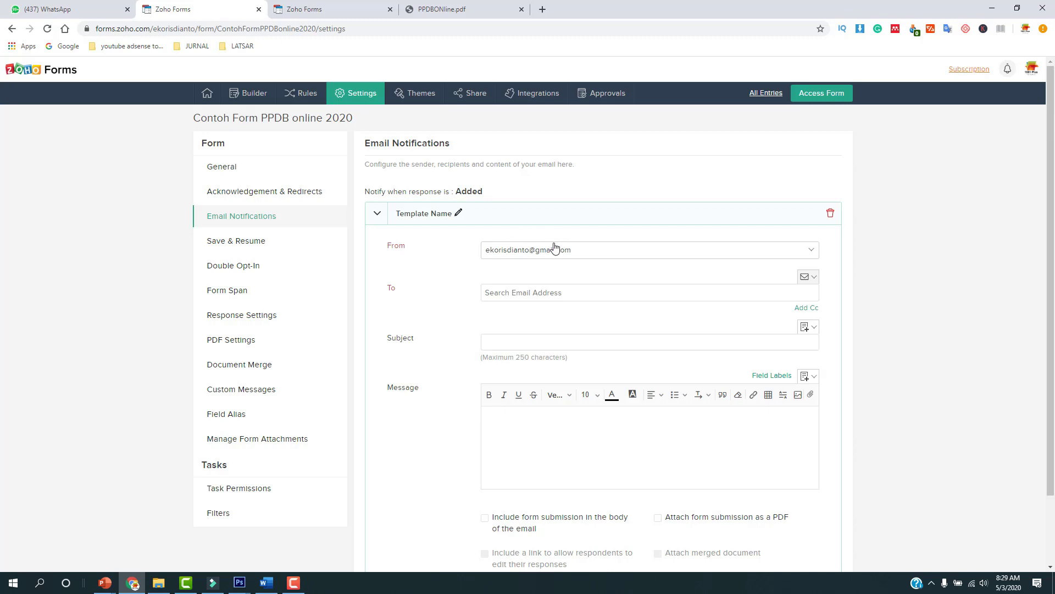
pyautogui.scroll(-2, 550, 308)
pyautogui.scroll(2, 439, 313)
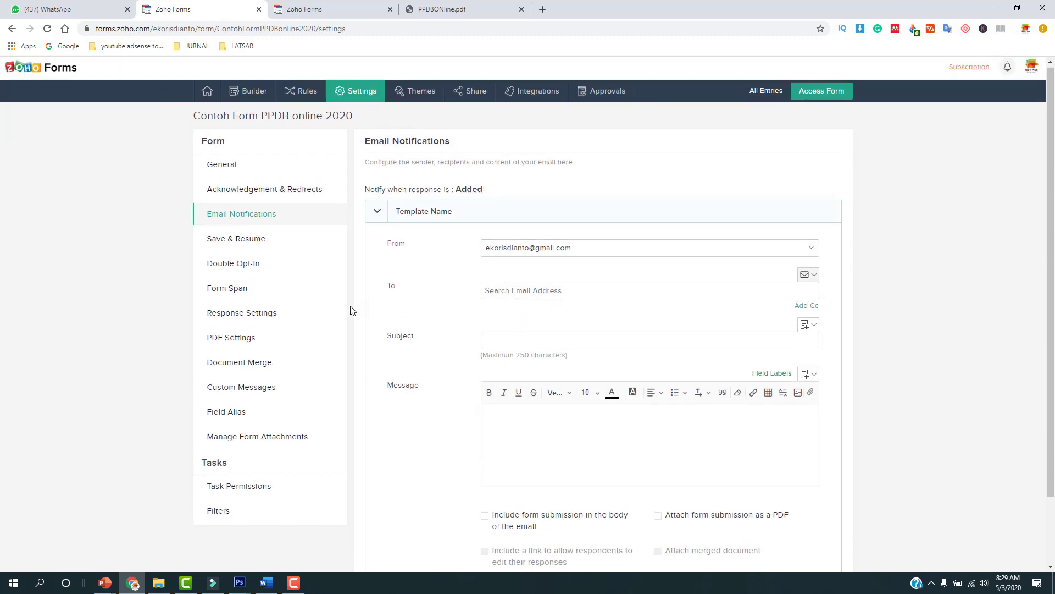
pyautogui.click(251, 240)
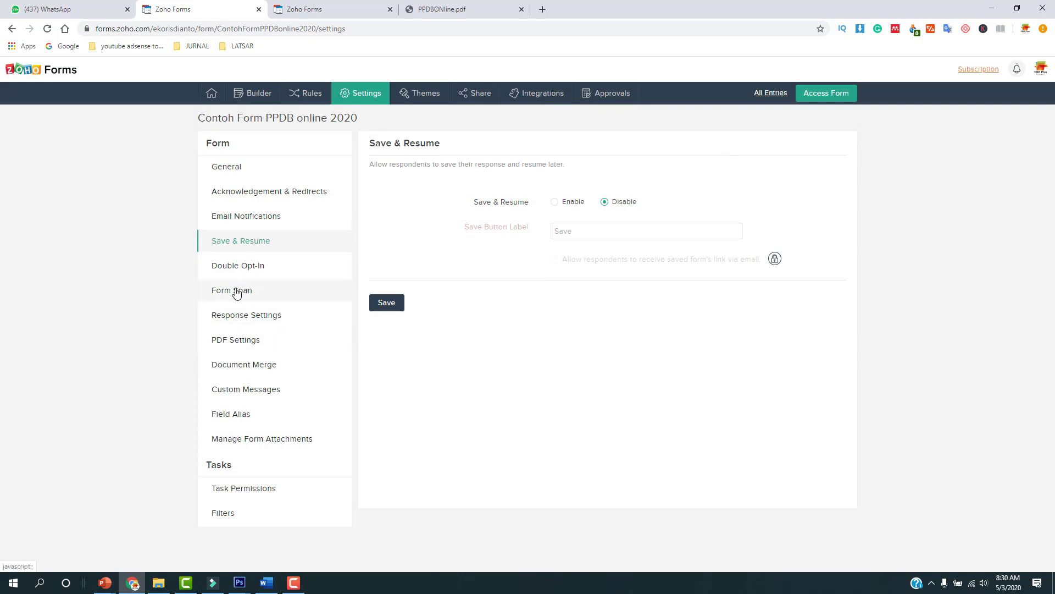
# - In the PDF Settings, include the response download link in the Thank You Page and open the PDF customization editor
pyautogui.click(242, 345)
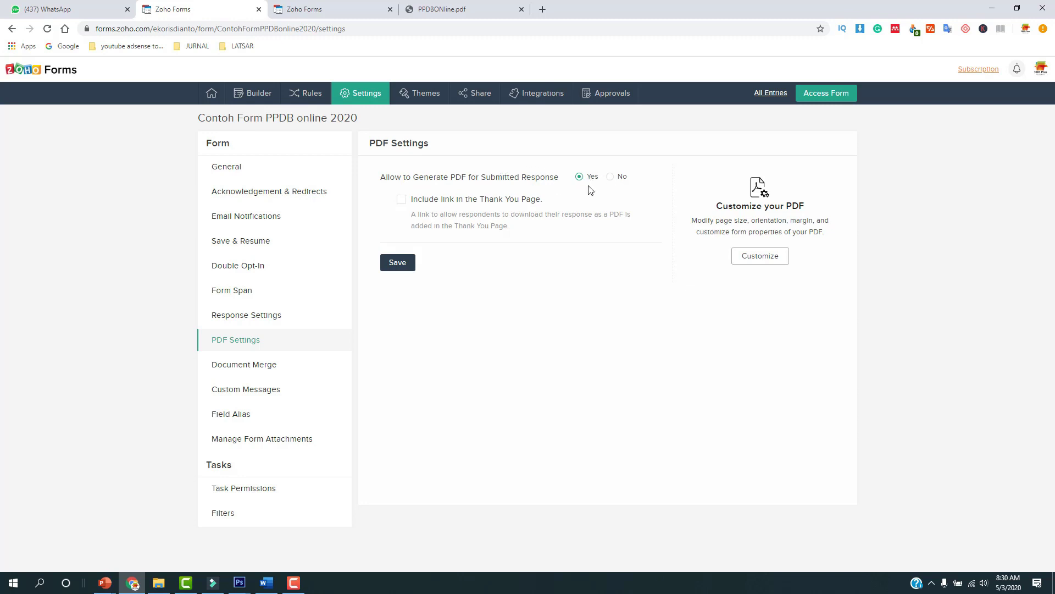
pyautogui.click(401, 200)
pyautogui.click(765, 260)
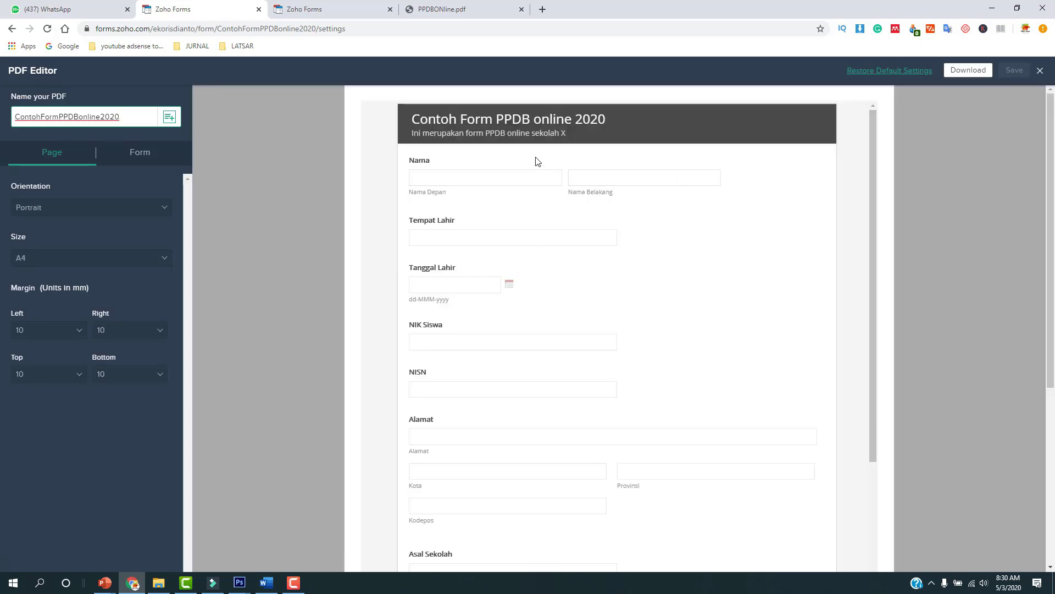
# - Examine the form's PDF layout from the header through the Upload Pas Photo field
pyautogui.scroll(-3, 497, 204)
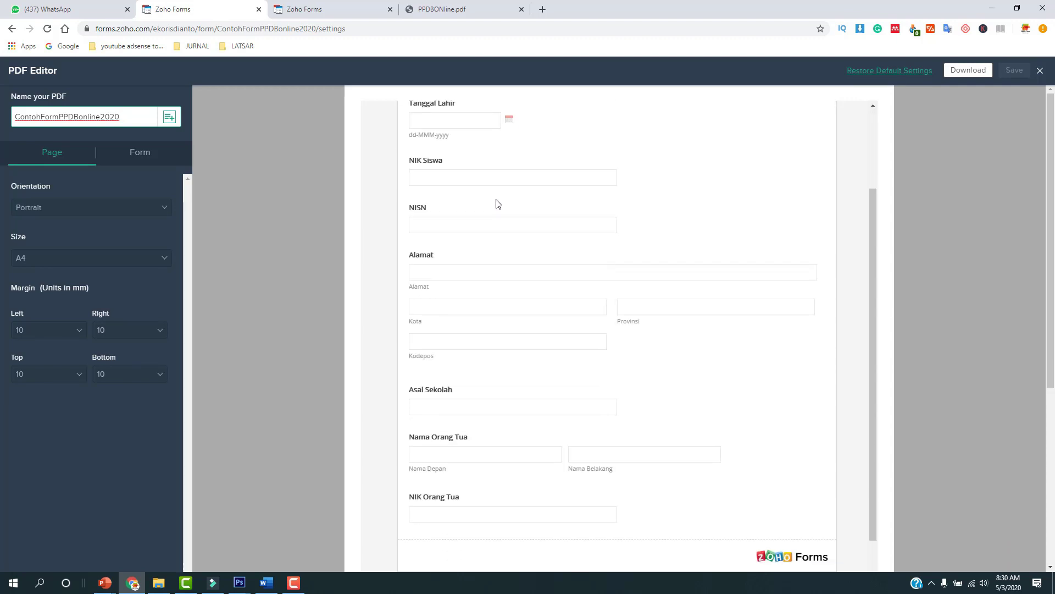
pyautogui.scroll(-2, 497, 206)
pyautogui.scroll(-5, 577, 332)
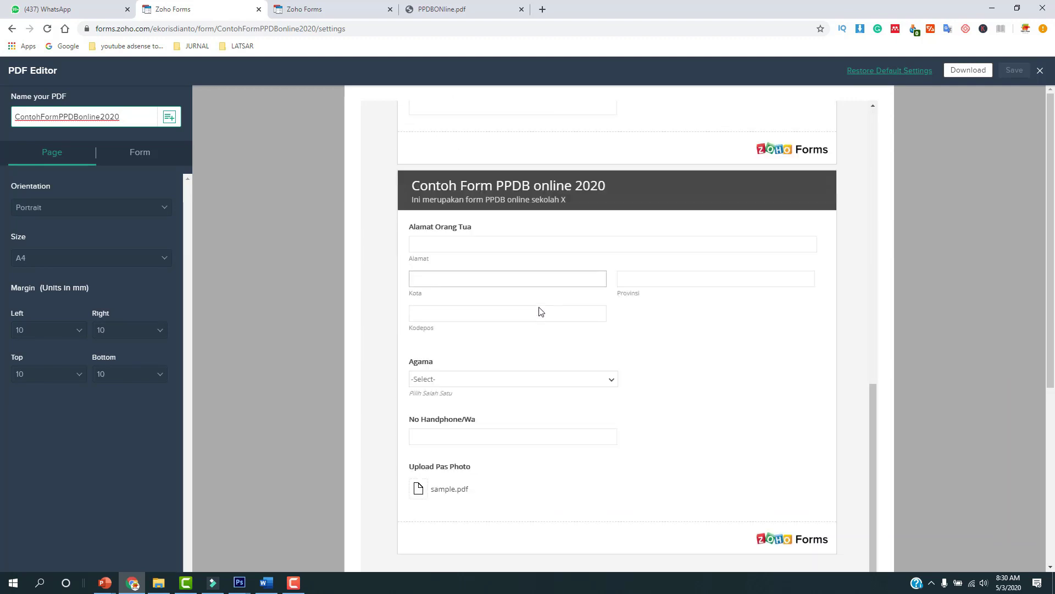
pyautogui.scroll(-2, 539, 312)
pyautogui.scroll(10, 511, 308)
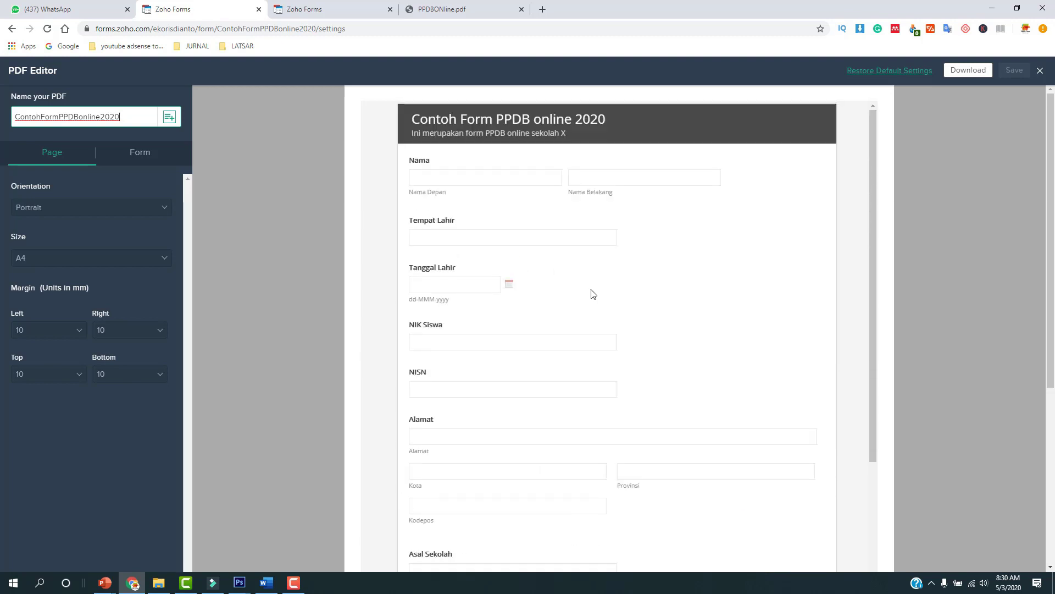
pyautogui.scroll(-10, 592, 296)
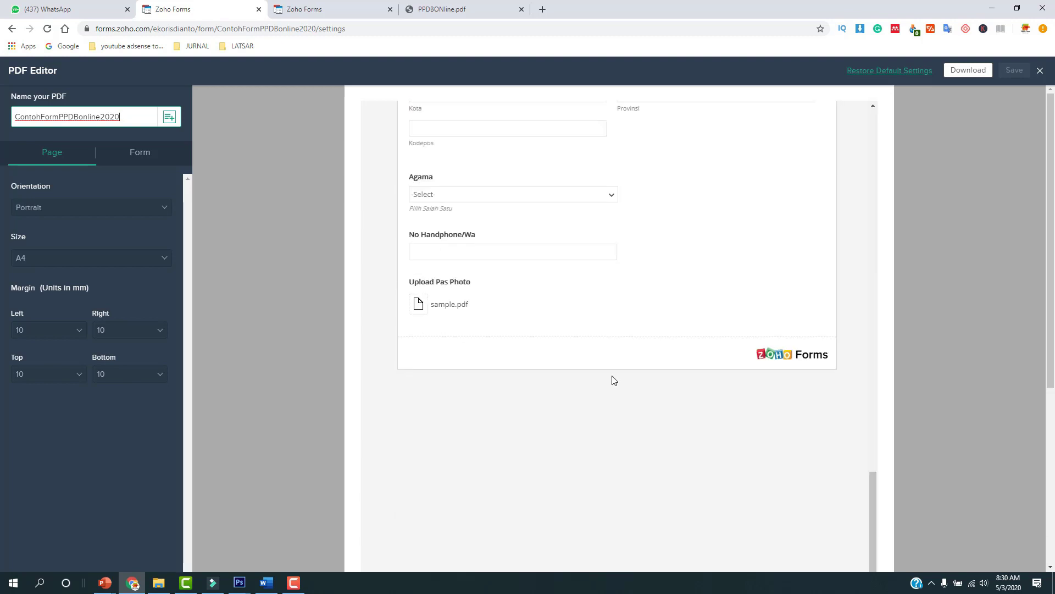
pyautogui.scroll(10, 613, 335)
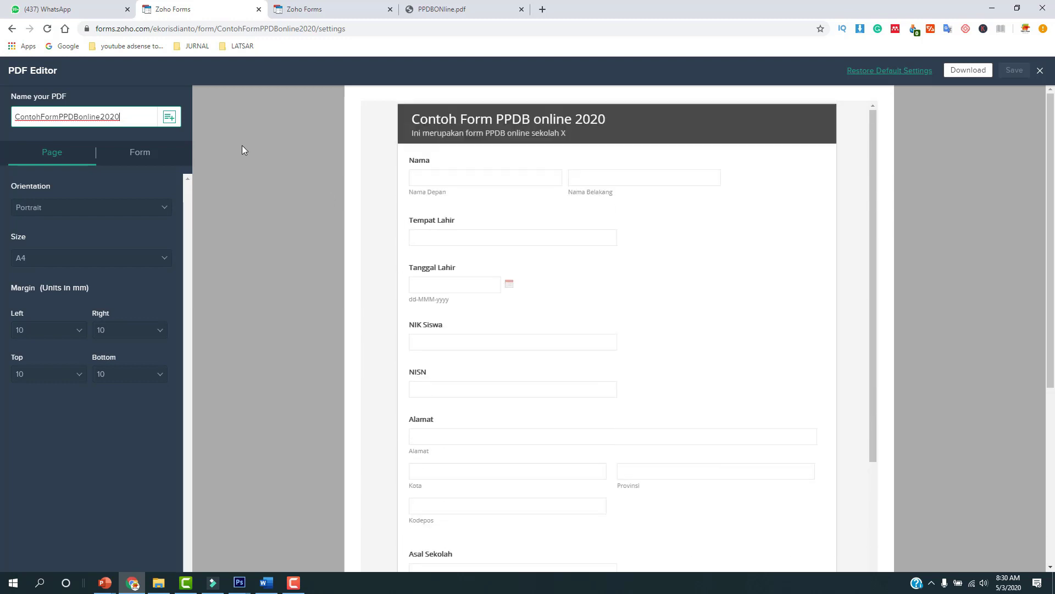
# - Leave the PDF Editor without saving and go back to the form builder
pyautogui.click(12, 28)
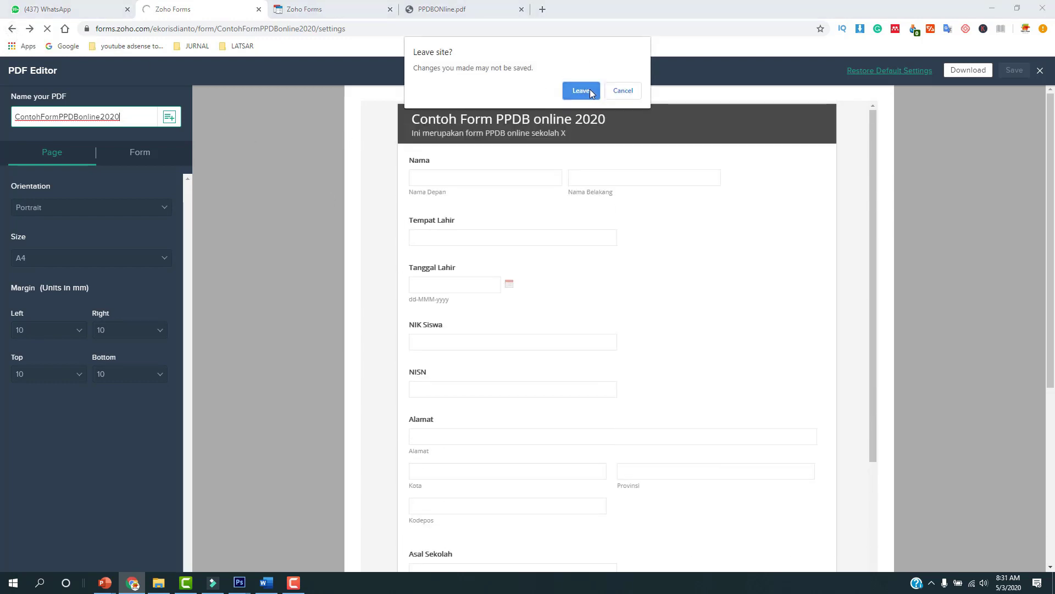
pyautogui.click(625, 94)
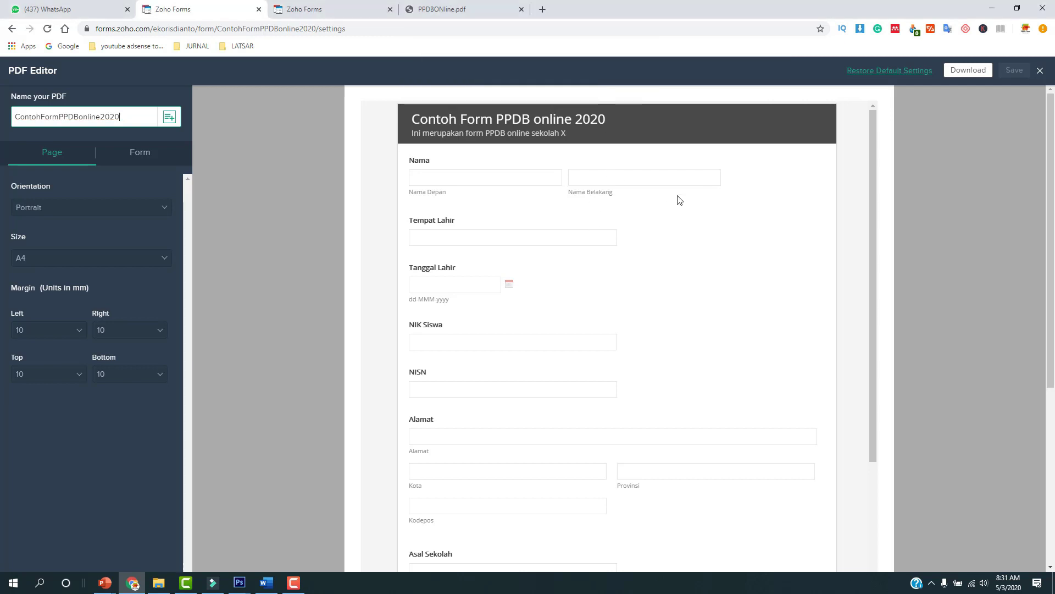
pyautogui.click(13, 29)
pyautogui.click(582, 110)
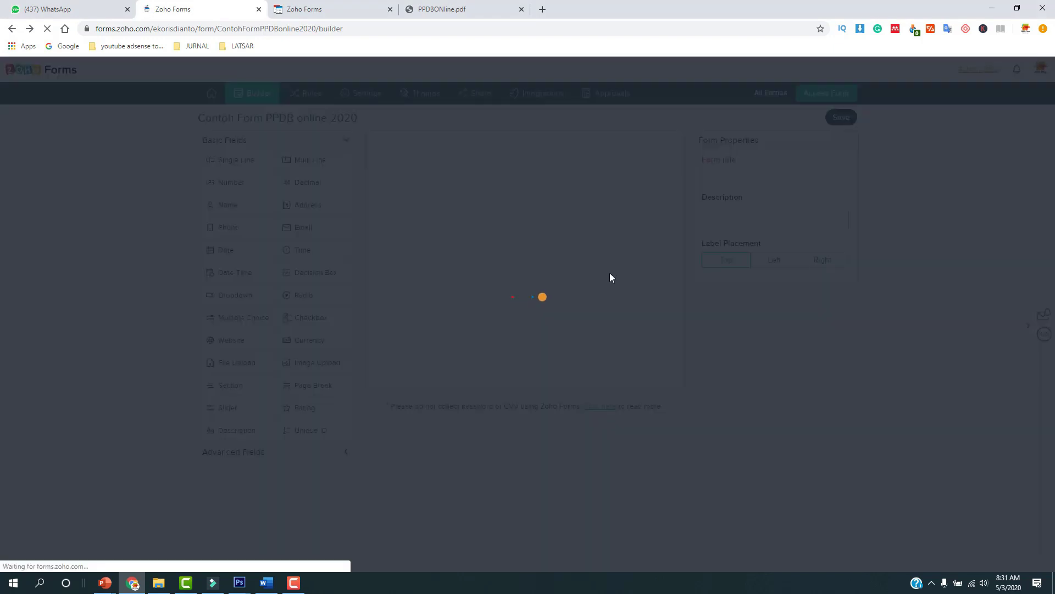
pyautogui.scroll(-3, 607, 282)
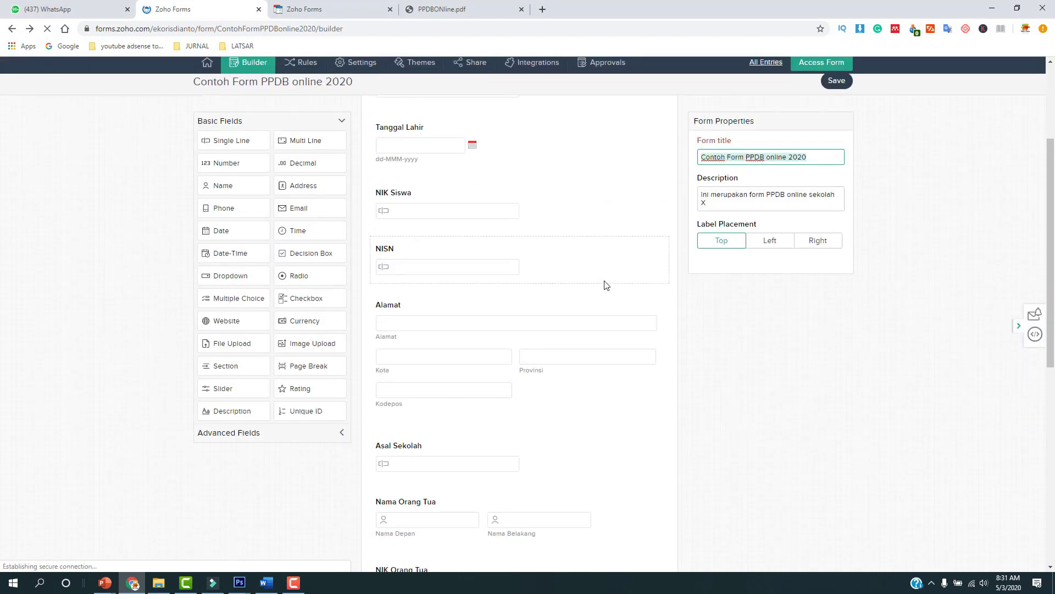
# - Reopen the form's settings and check the General page, including its date, time zone and CAPTCHA options
pyautogui.click(357, 72)
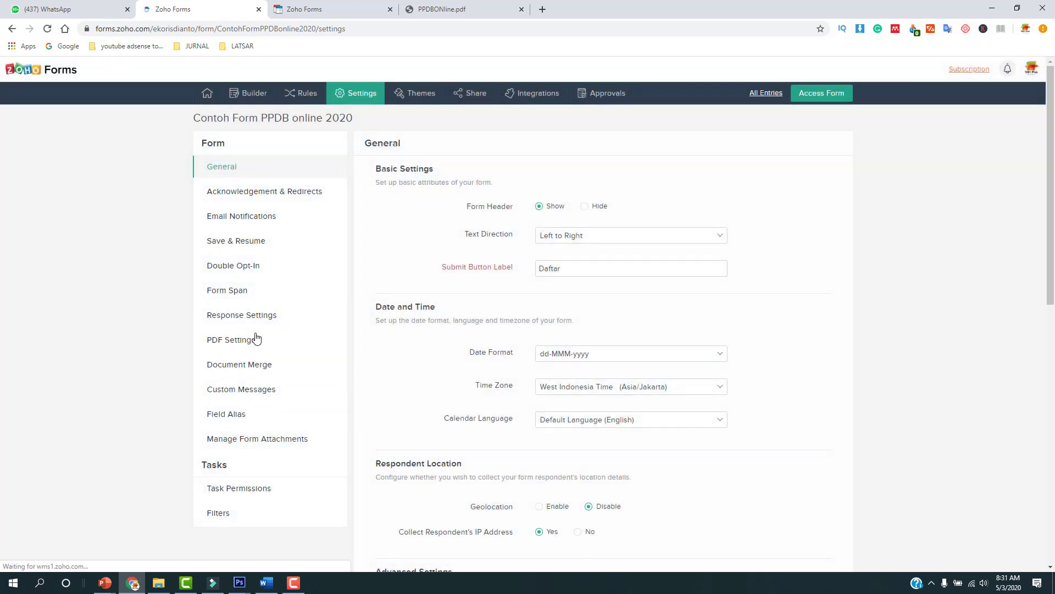
pyautogui.scroll(-1, 252, 352)
pyautogui.scroll(1, 305, 237)
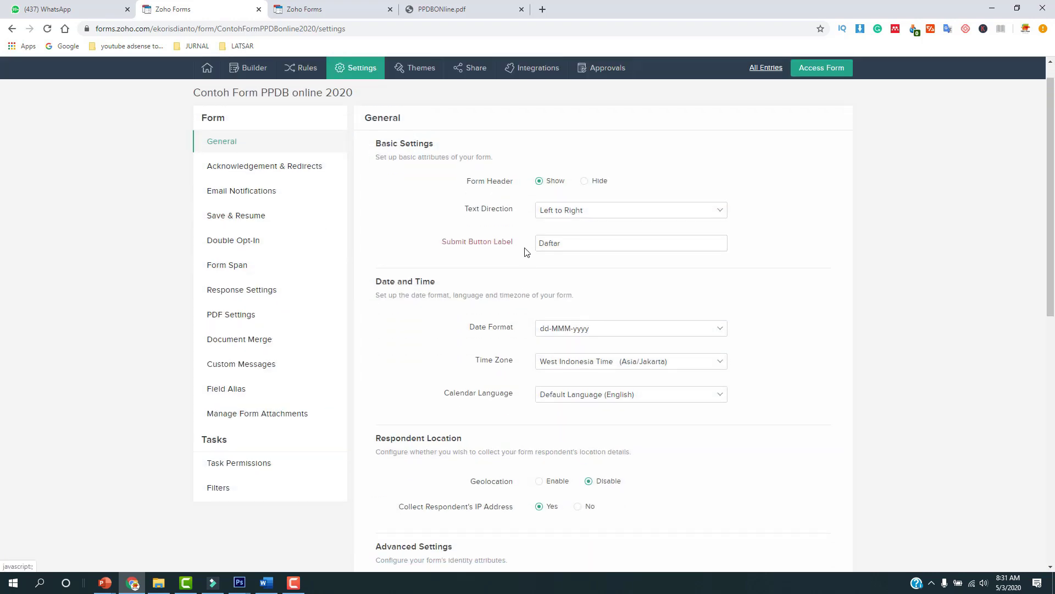
pyautogui.scroll(-8, 629, 306)
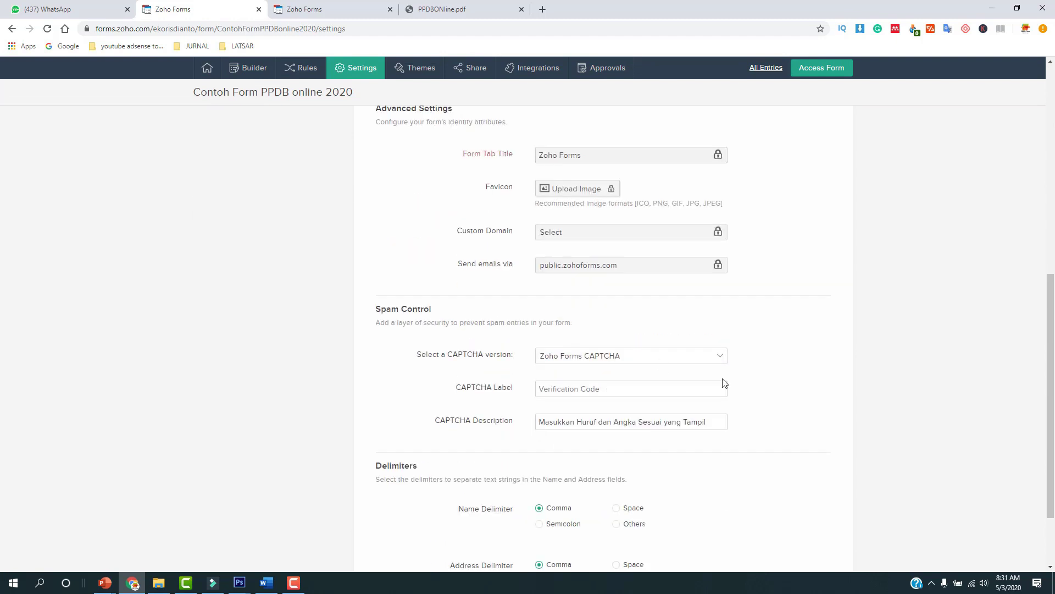
pyautogui.scroll(7, 717, 267)
pyautogui.scroll(2, 449, 176)
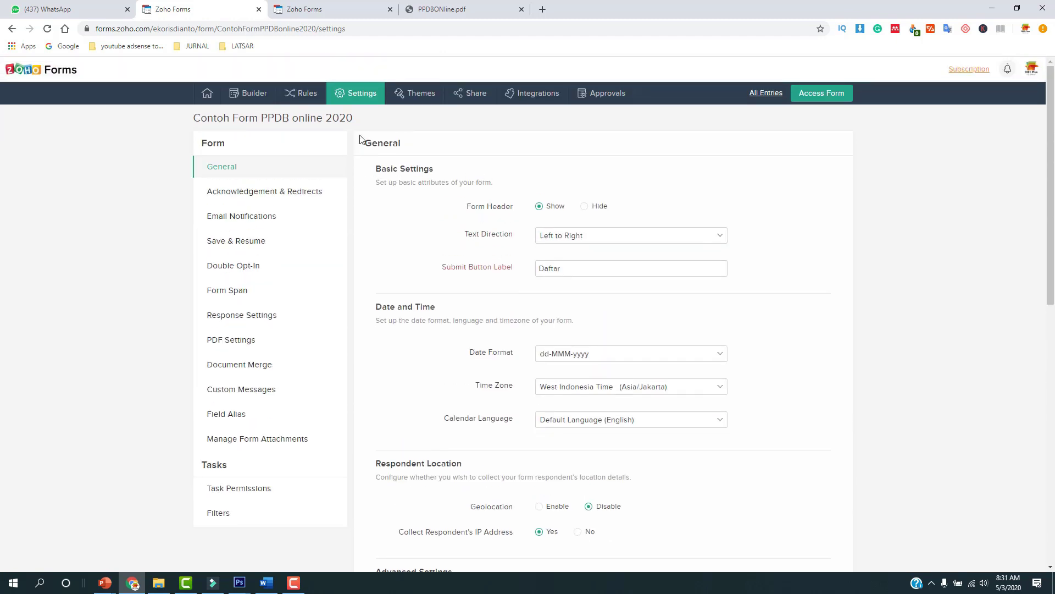
# - Open the form's themes page and consult the sample PPDB ONline 2020 form for its theme and header design
pyautogui.click(422, 101)
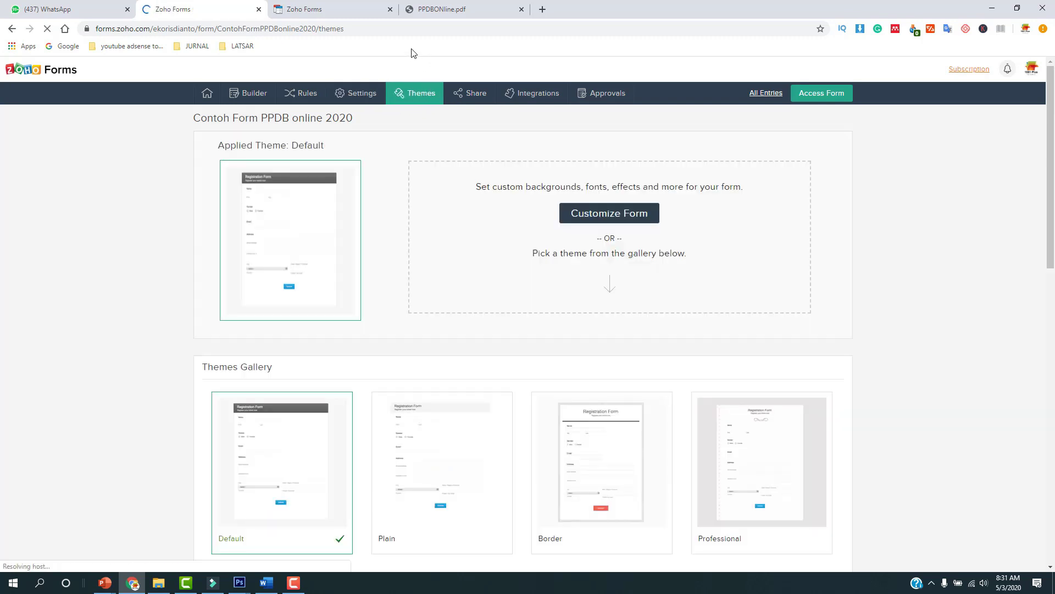
pyautogui.click(338, 14)
pyautogui.scroll(15, 572, 264)
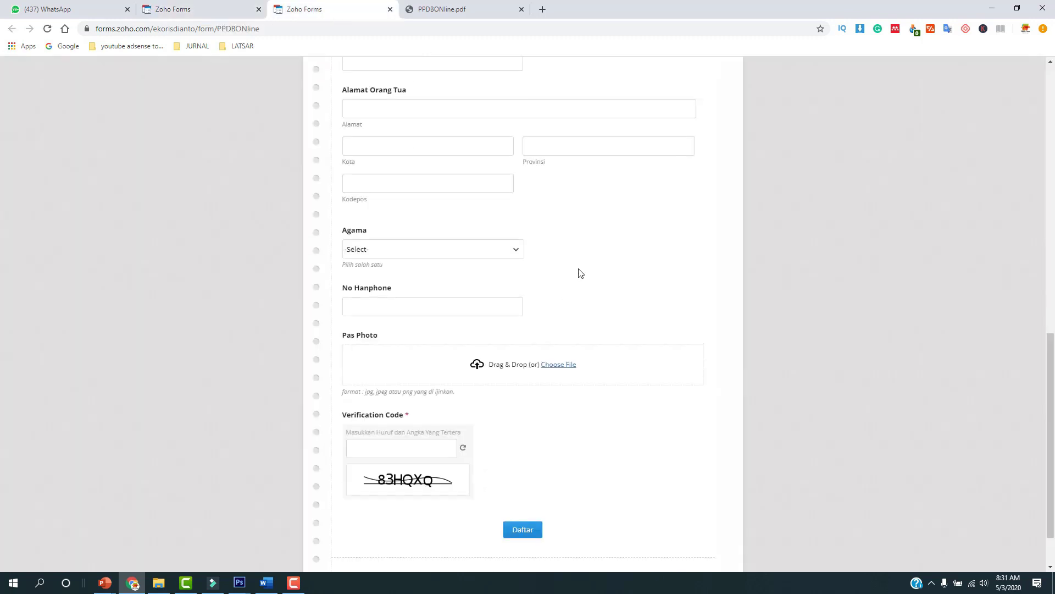
pyautogui.scroll(3, 458, 204)
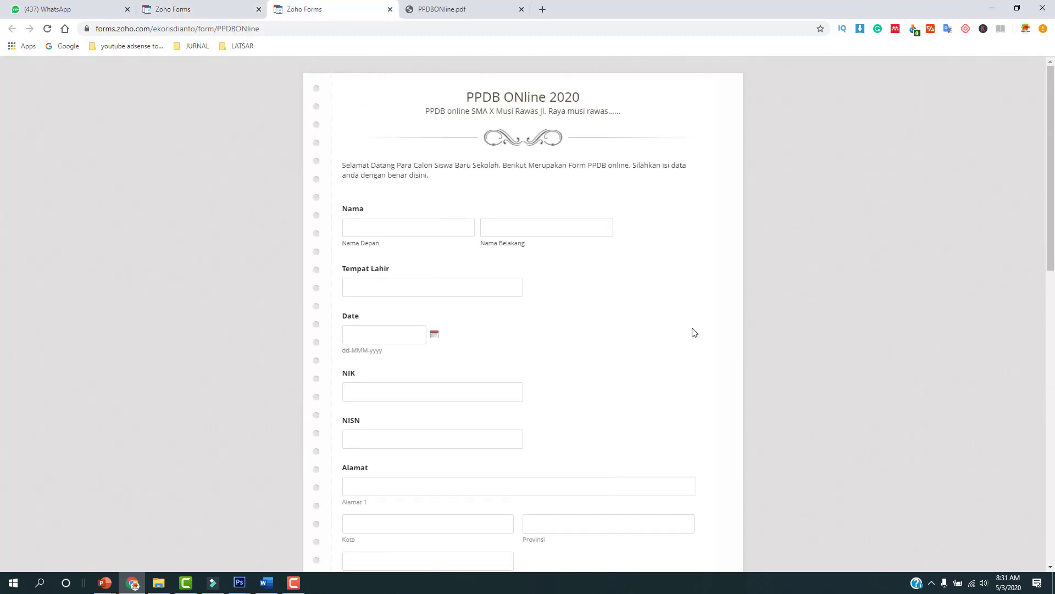
pyautogui.scroll(3, 693, 331)
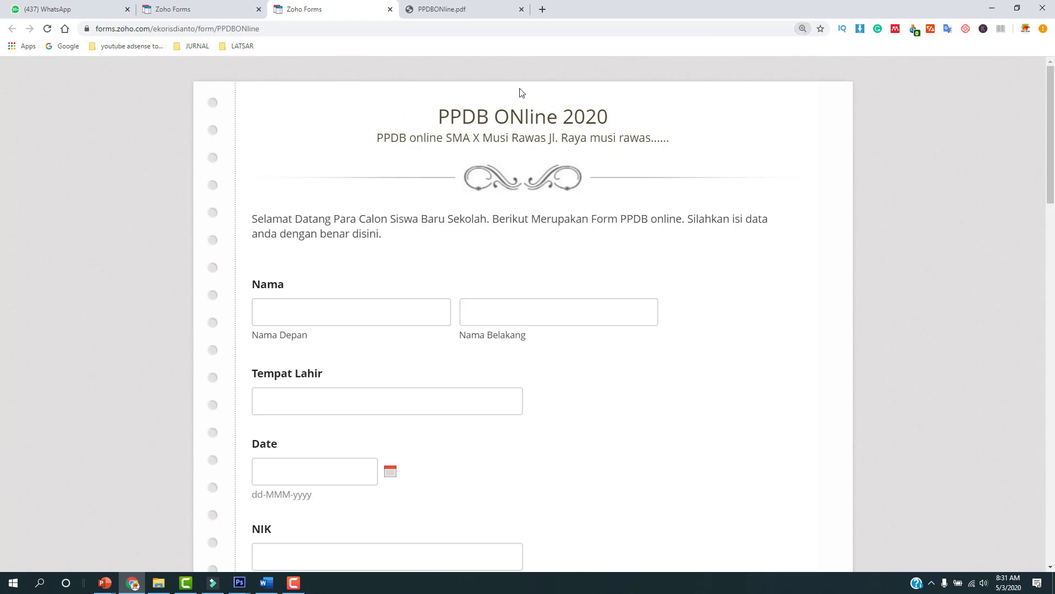
# - Browse the themes gallery for Contoh Form PPDB online 2020 and apply the Paper theme to the form
pyautogui.click(190, 14)
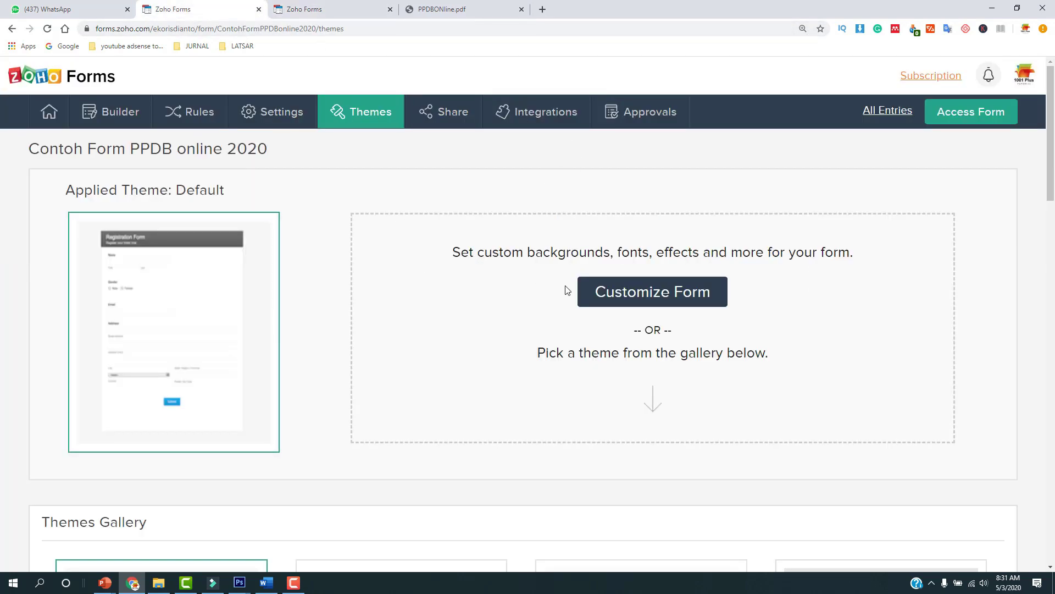
pyautogui.scroll(-4, 567, 290)
pyautogui.moveTo(540, 327)
pyautogui.hotkey('ctrl', '-')
pyautogui.hotkey('ctrl', '-')
pyautogui.hotkey('ctrl', '-')
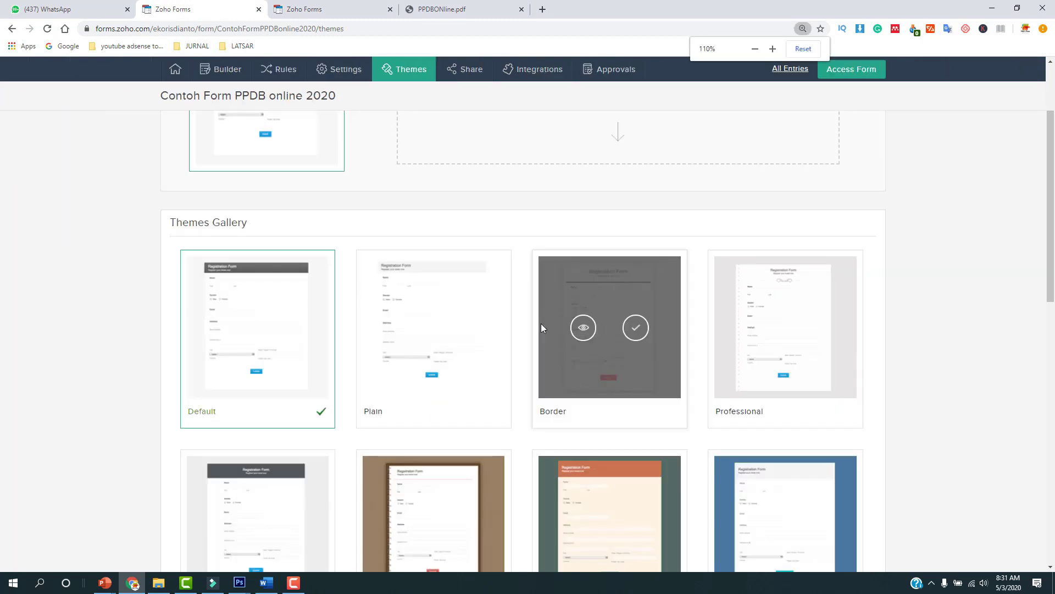
pyautogui.scroll(-2, 653, 399)
pyautogui.moveTo(475, 470)
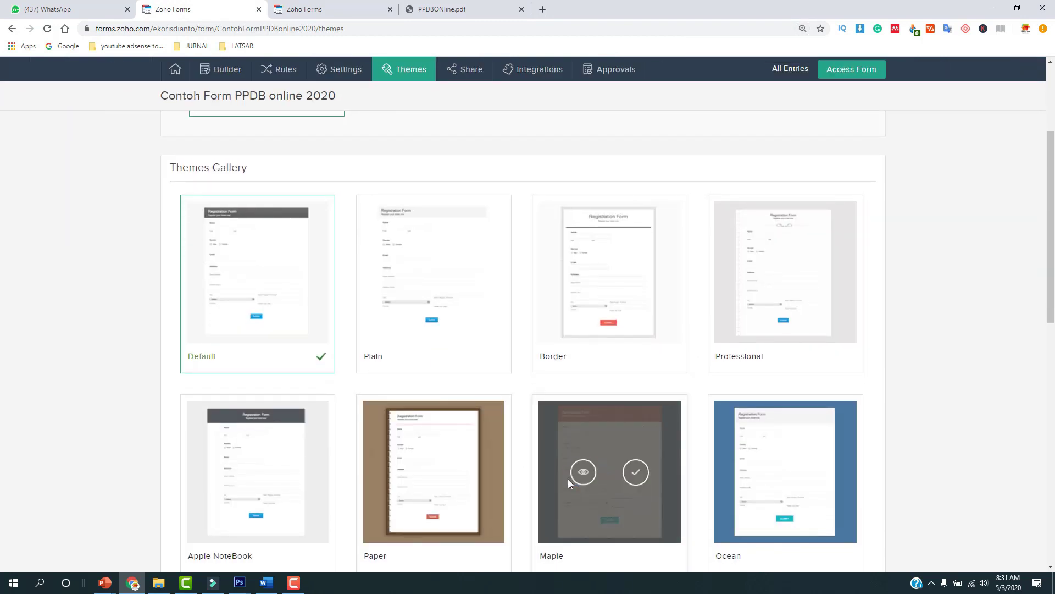
pyautogui.scroll(-1, 549, 467)
pyautogui.scroll(-2, 766, 302)
pyautogui.moveTo(755, 326)
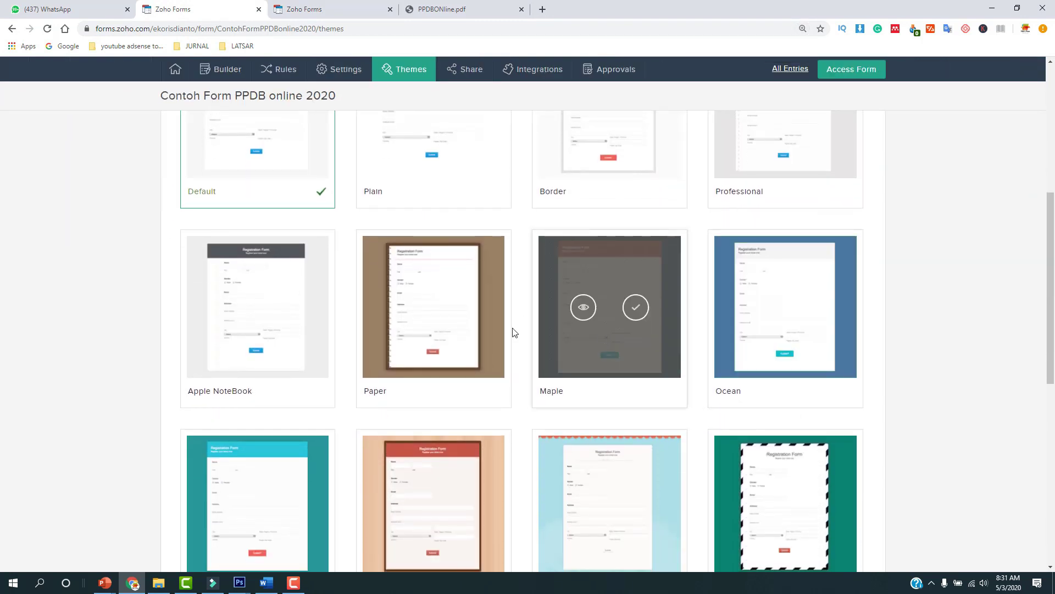
pyautogui.scroll(-2, 539, 308)
pyautogui.scroll(-2, 537, 314)
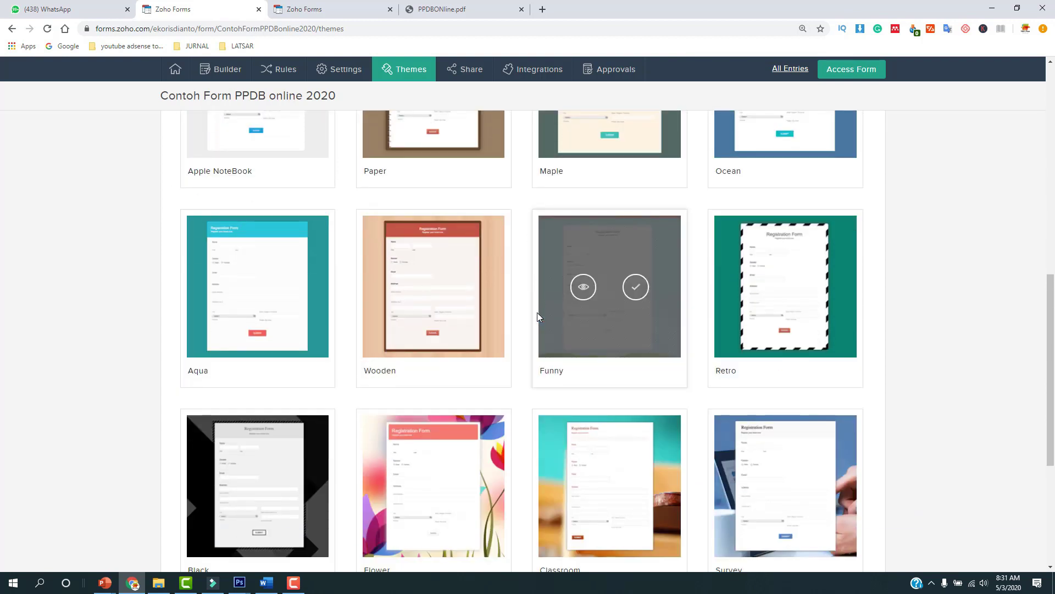
pyautogui.scroll(3, 490, 328)
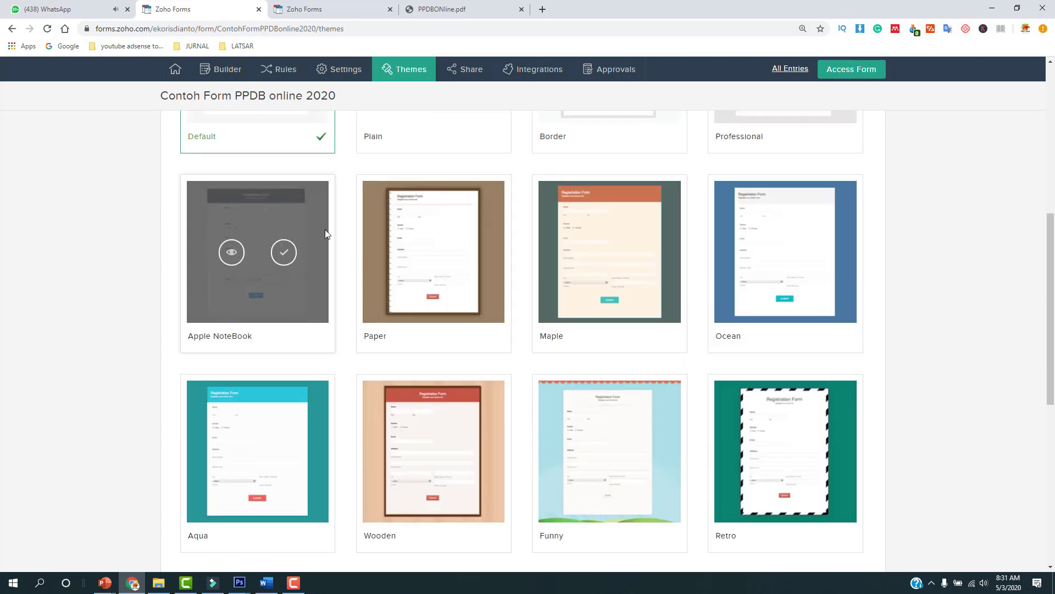
pyautogui.click(459, 253)
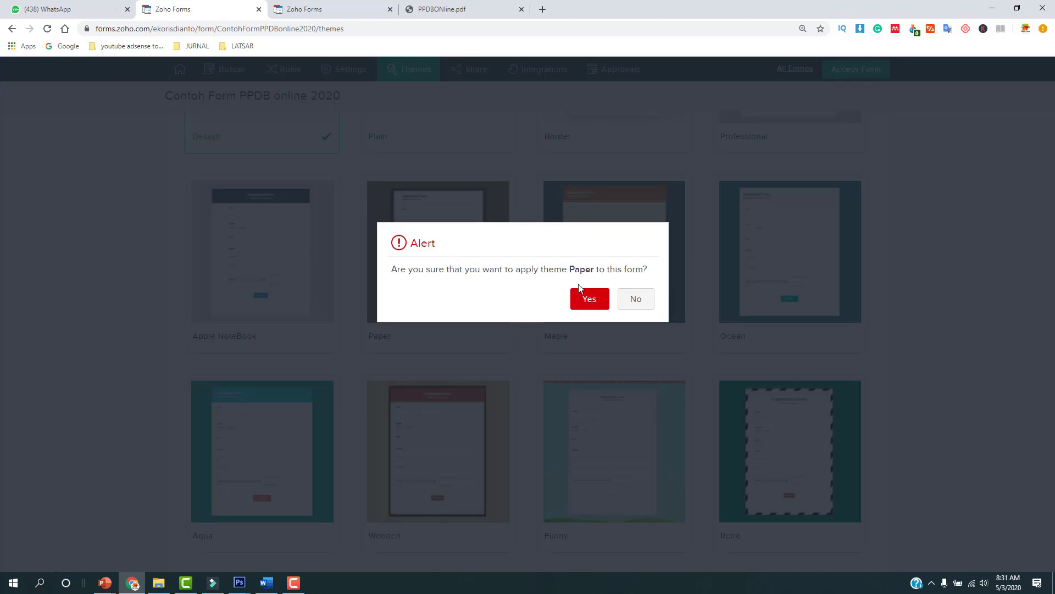
pyautogui.click(598, 302)
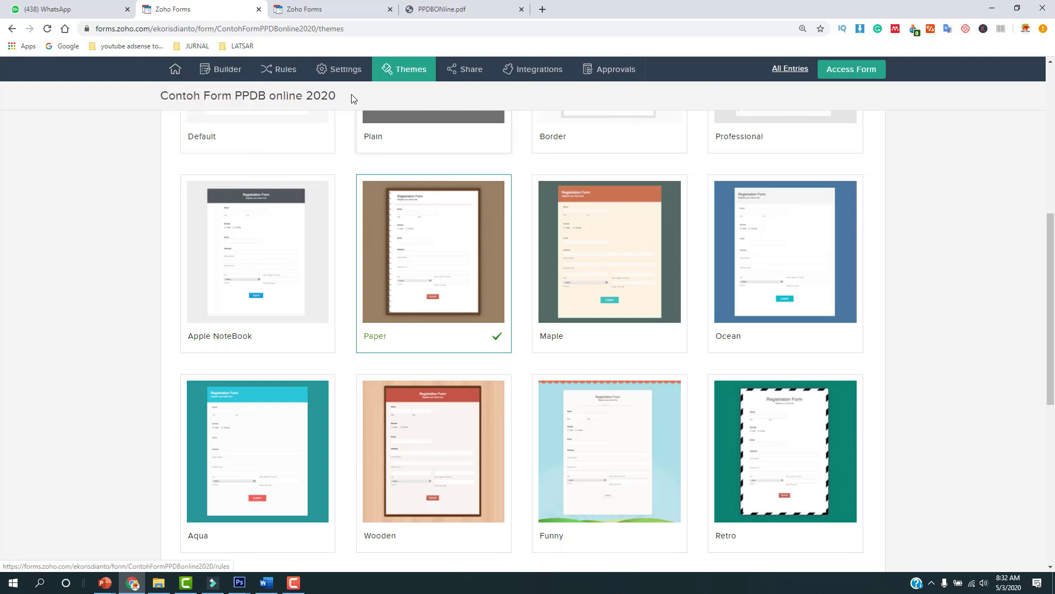
# - Return to the forms list and open the live Contoh Form PPDB online 2020 to examine its themed layout
pyautogui.moveTo(173, 70)
pyautogui.click(184, 94)
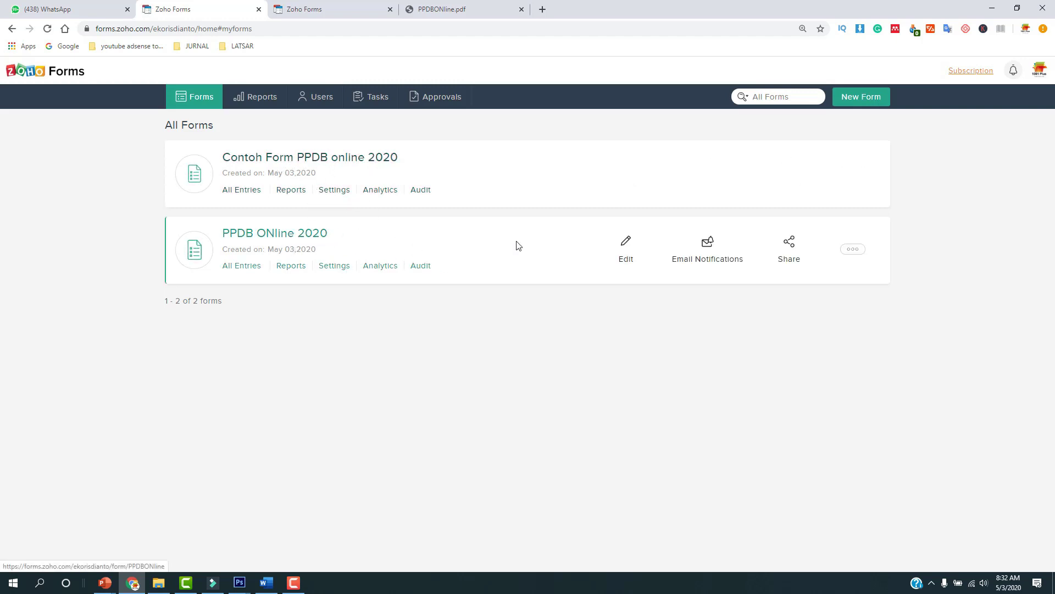
pyautogui.click(252, 238)
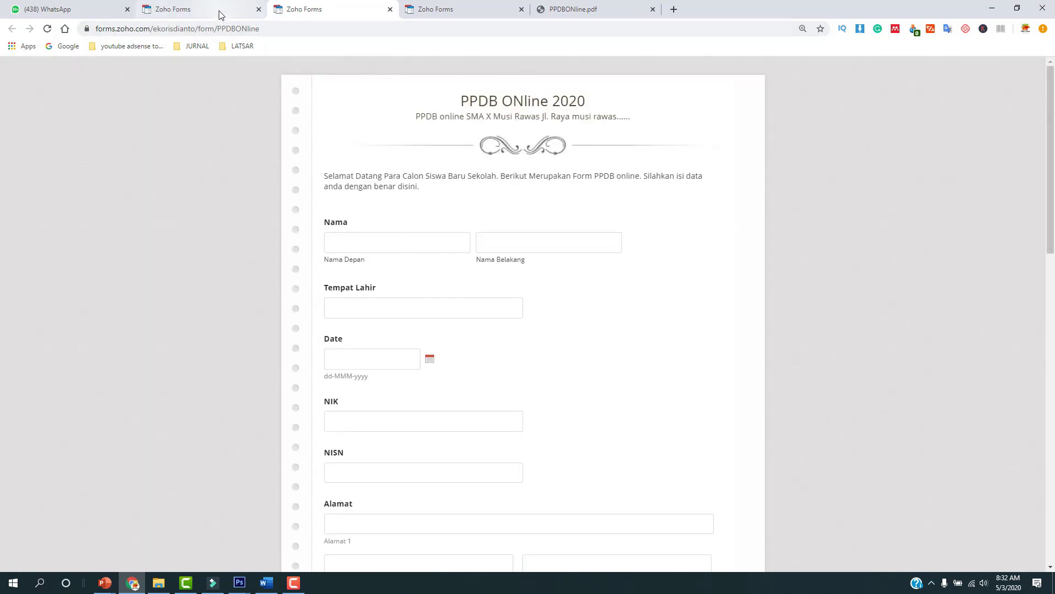
pyautogui.click(391, 10)
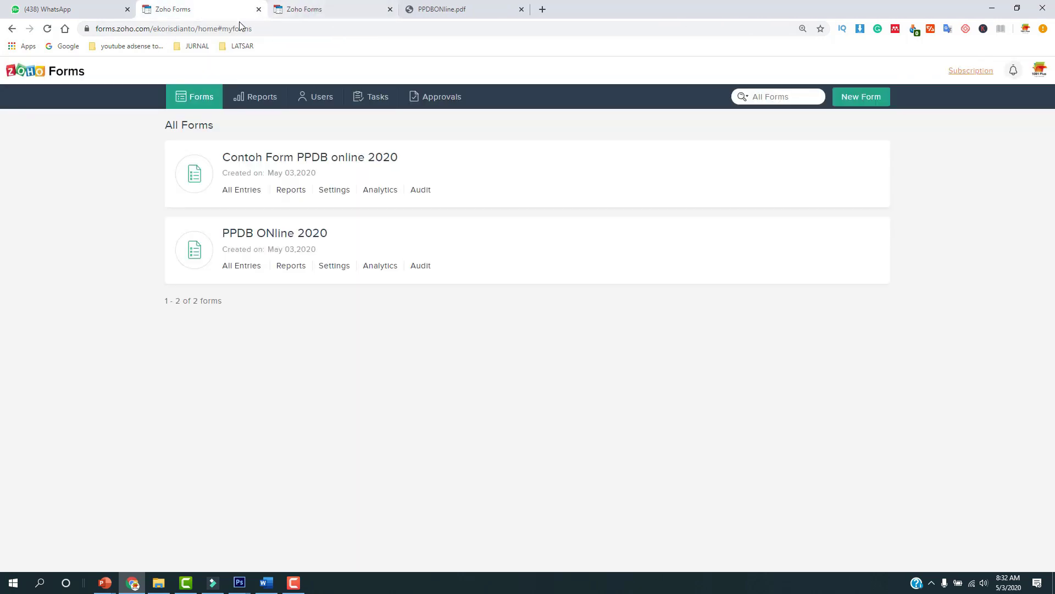
pyautogui.click(306, 165)
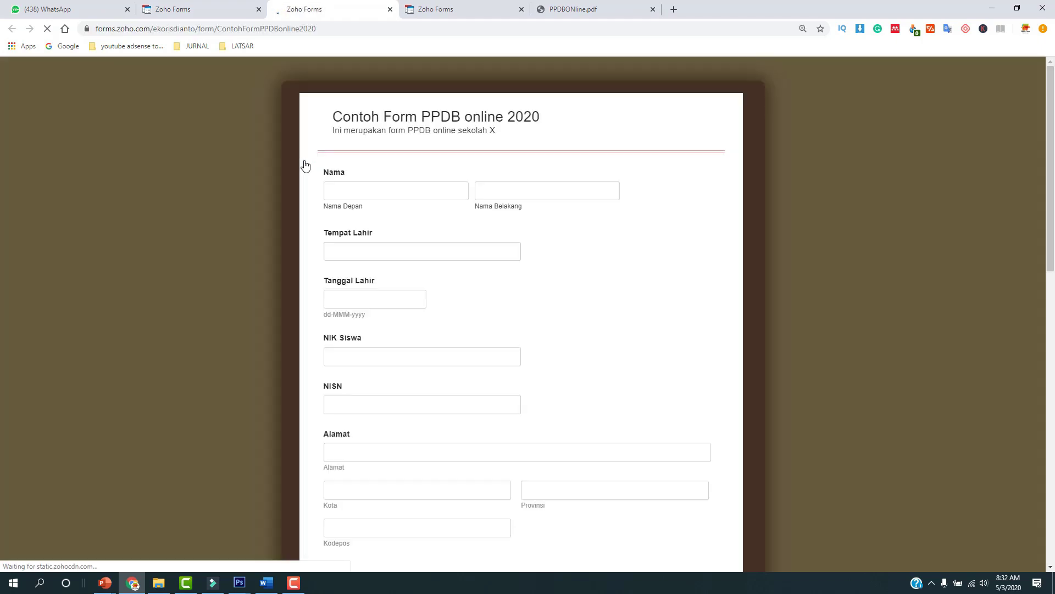
pyautogui.scroll(-6, 455, 200)
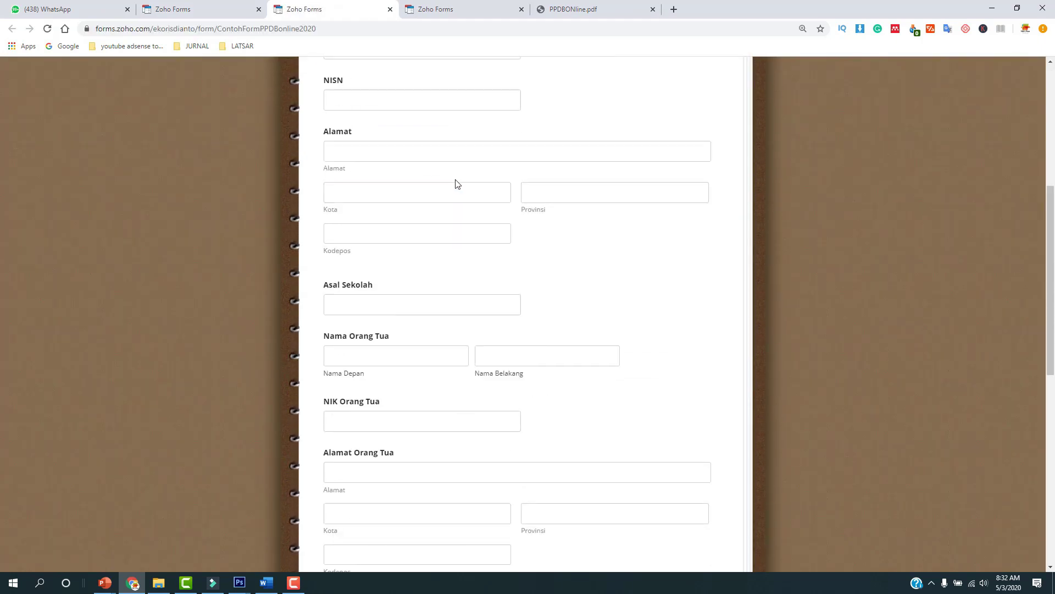
pyautogui.scroll(5, 455, 181)
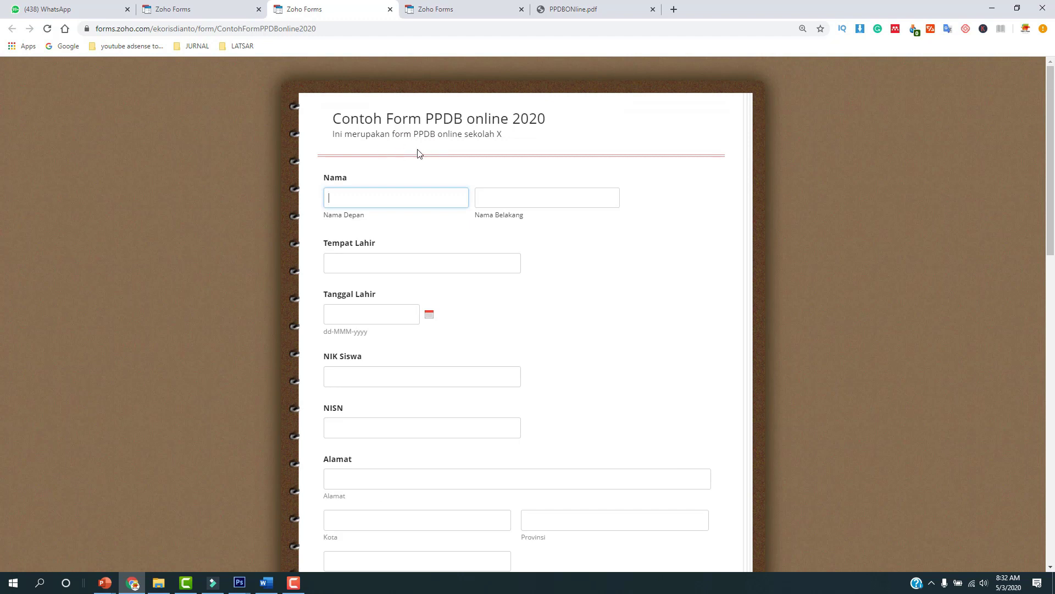
pyautogui.scroll(-5, 633, 367)
pyautogui.scroll(5, 633, 355)
# - Open the sharing options of Contoh Form PPDB online 2020 and generate a shortened URL for its public link
pyautogui.click(231, 15)
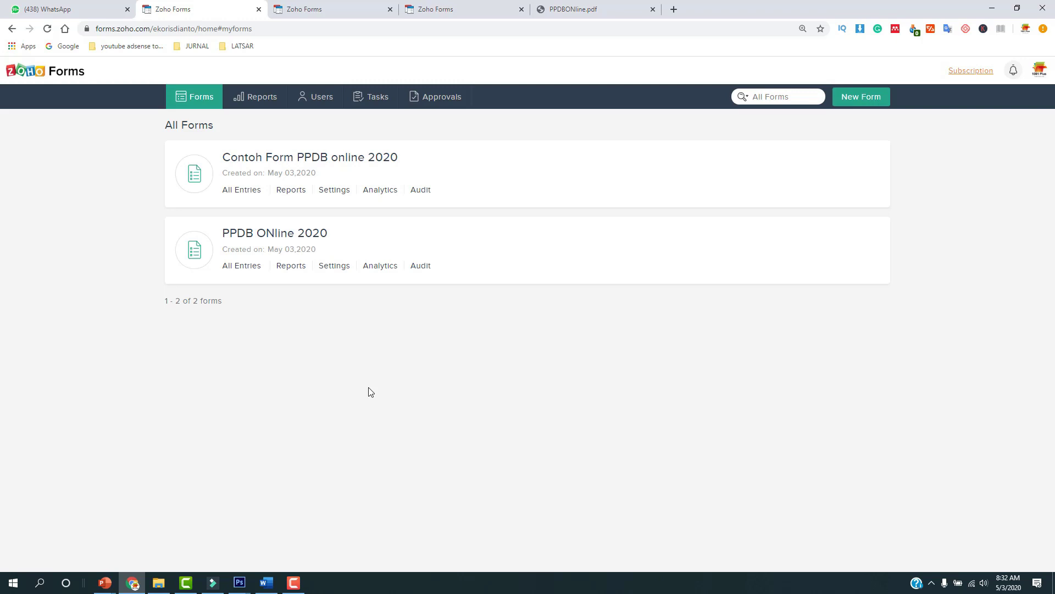
pyautogui.moveTo(341, 160)
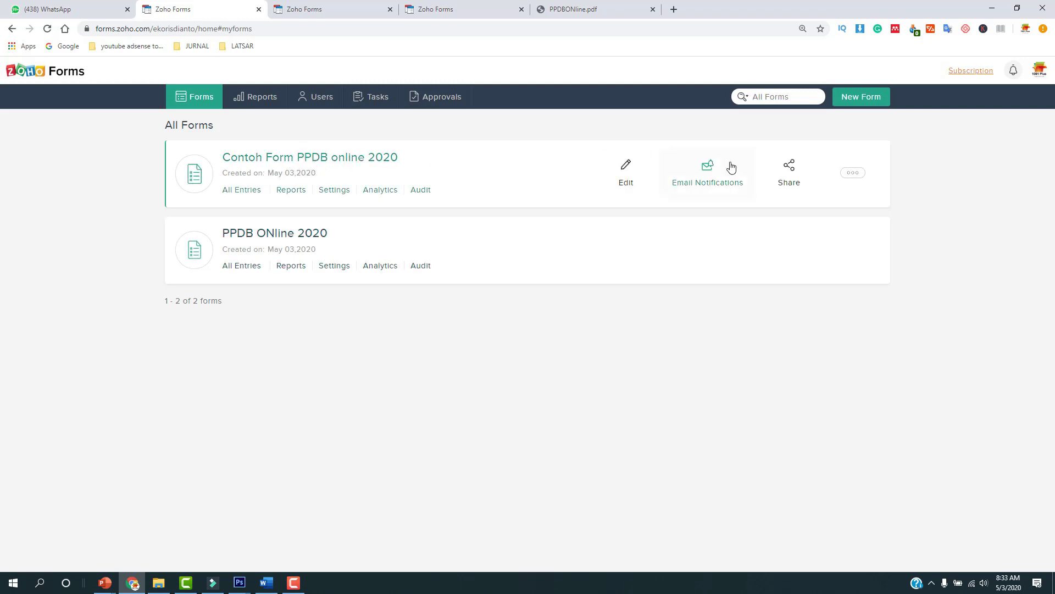
pyautogui.click(788, 168)
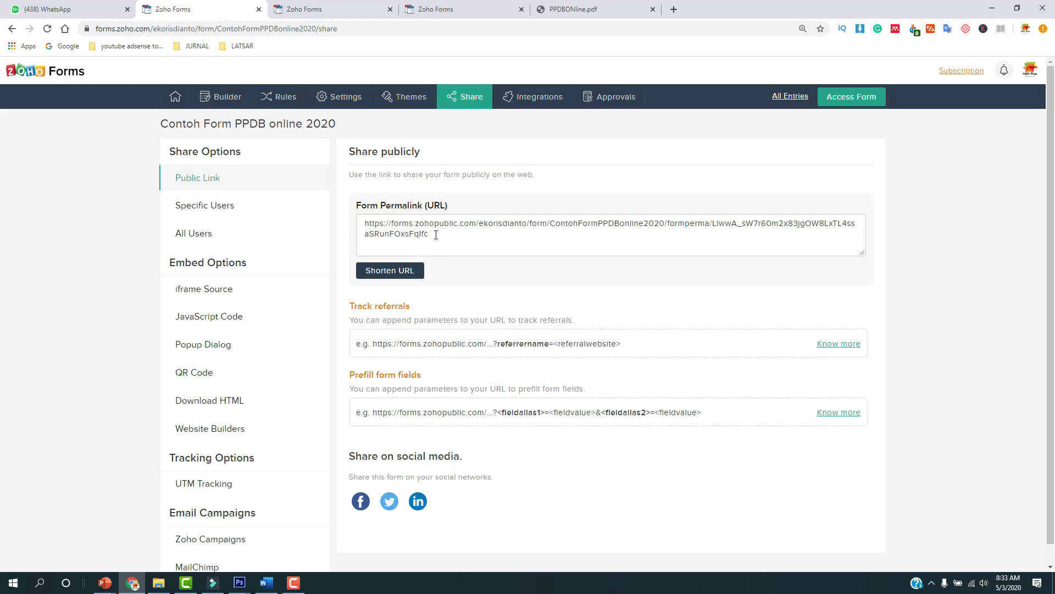
pyautogui.moveTo(436, 235); pyautogui.dragTo(359, 215)
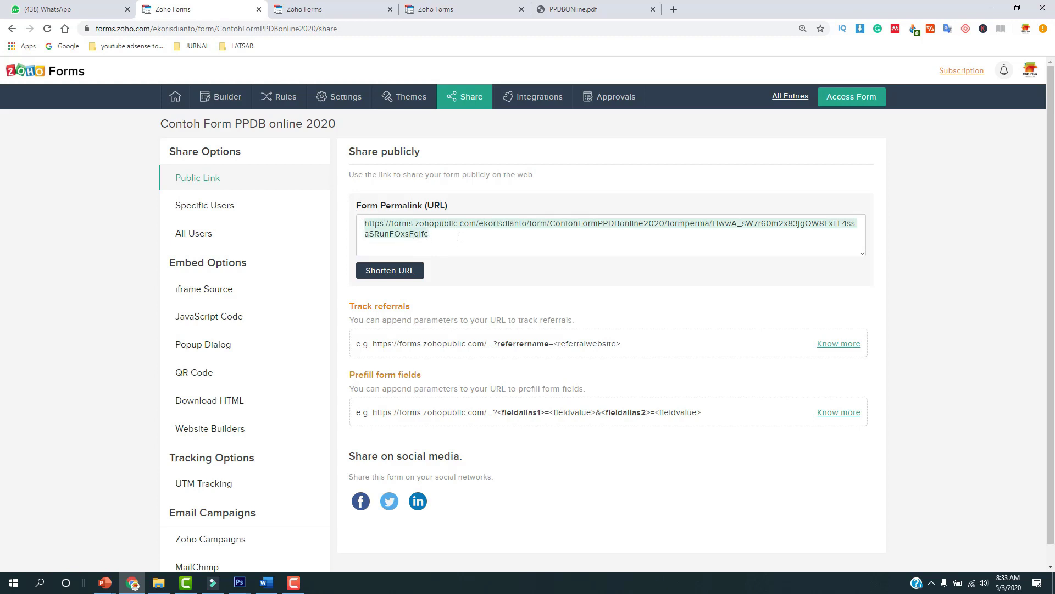
pyautogui.click(387, 271)
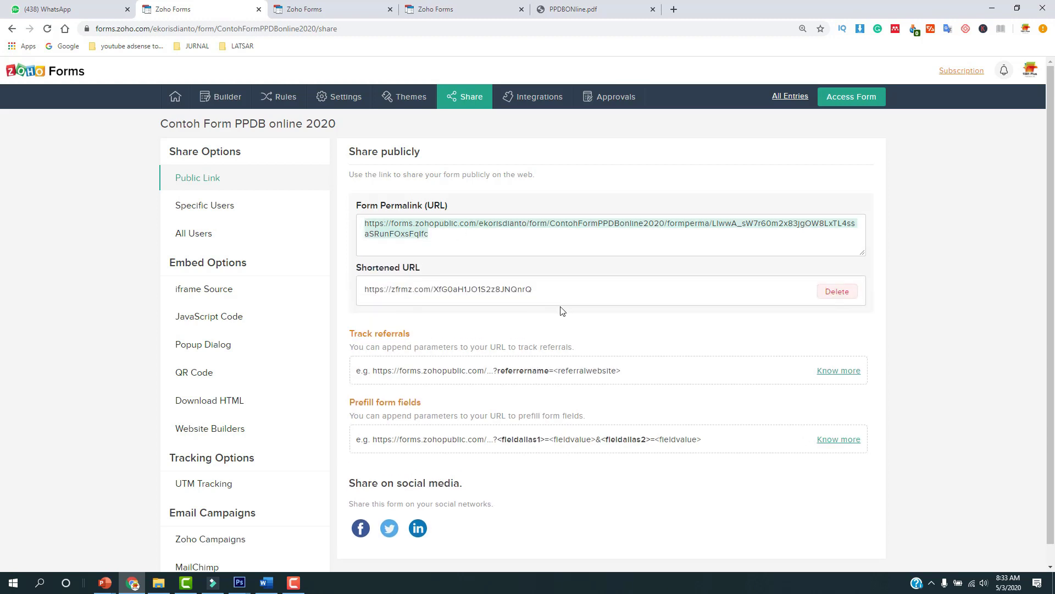
# - Copy the form's shortened URL and open the Bitly website in a new tab through a Google search for bitly
pyautogui.moveTo(552, 291); pyautogui.dragTo(355, 291)
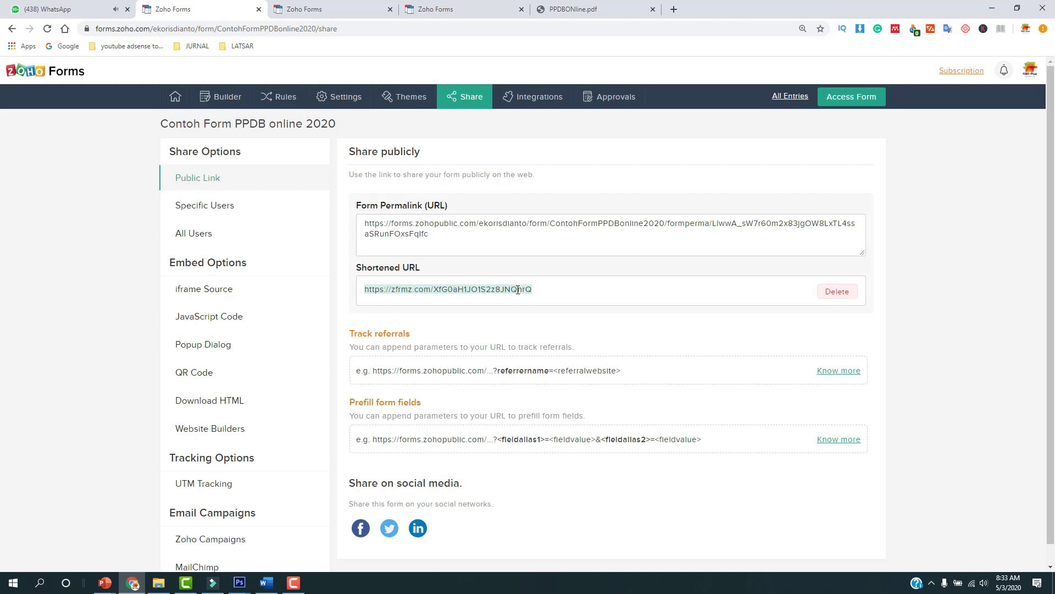
pyautogui.click(542, 292)
pyautogui.click(671, 7)
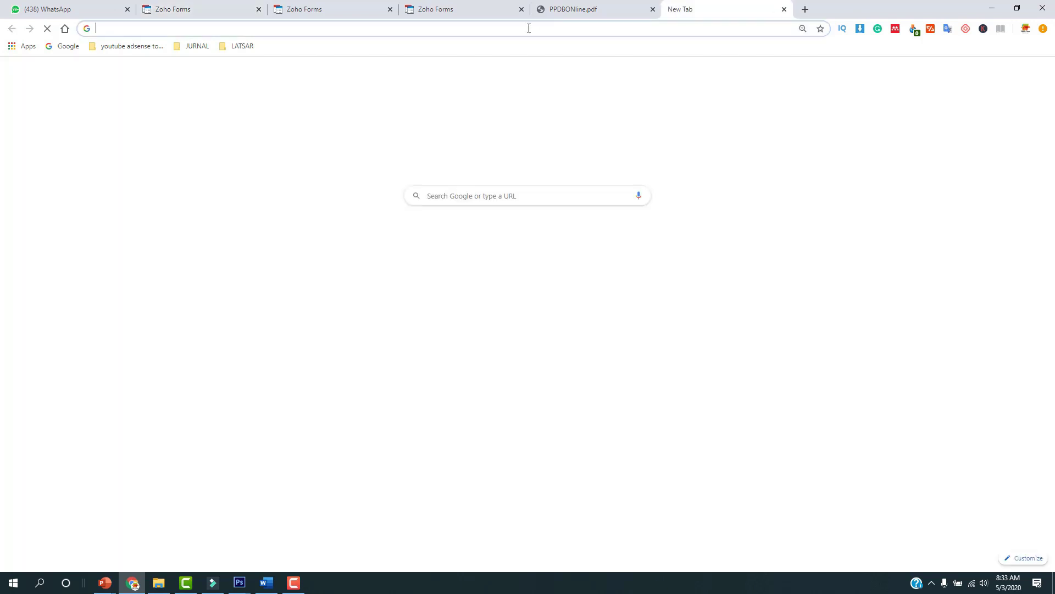
pyautogui.write('google.com')
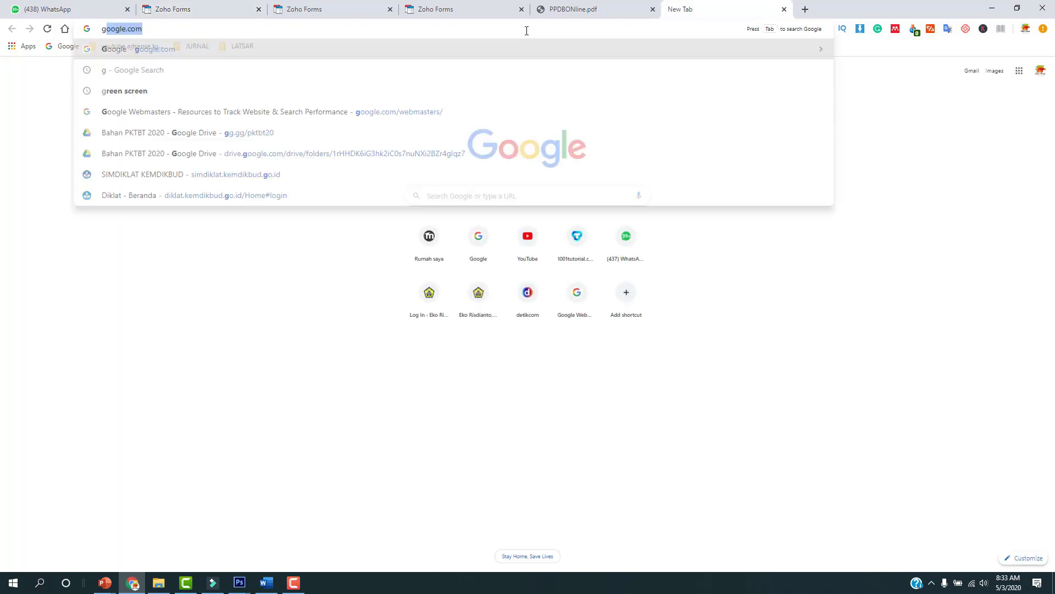
pyautogui.press('Return')
pyautogui.write('bitl')
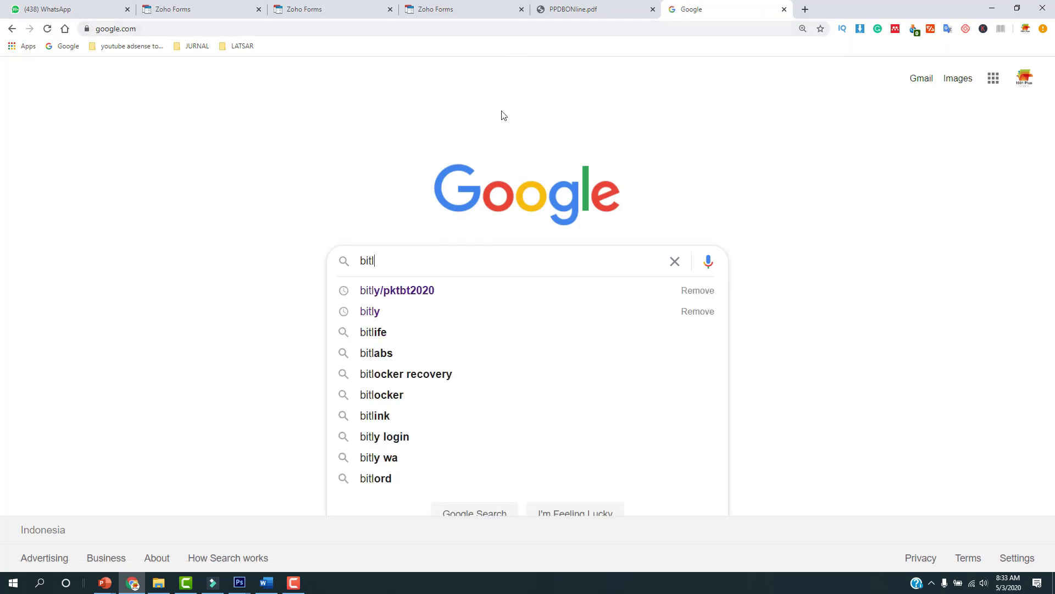
pyautogui.click(394, 314)
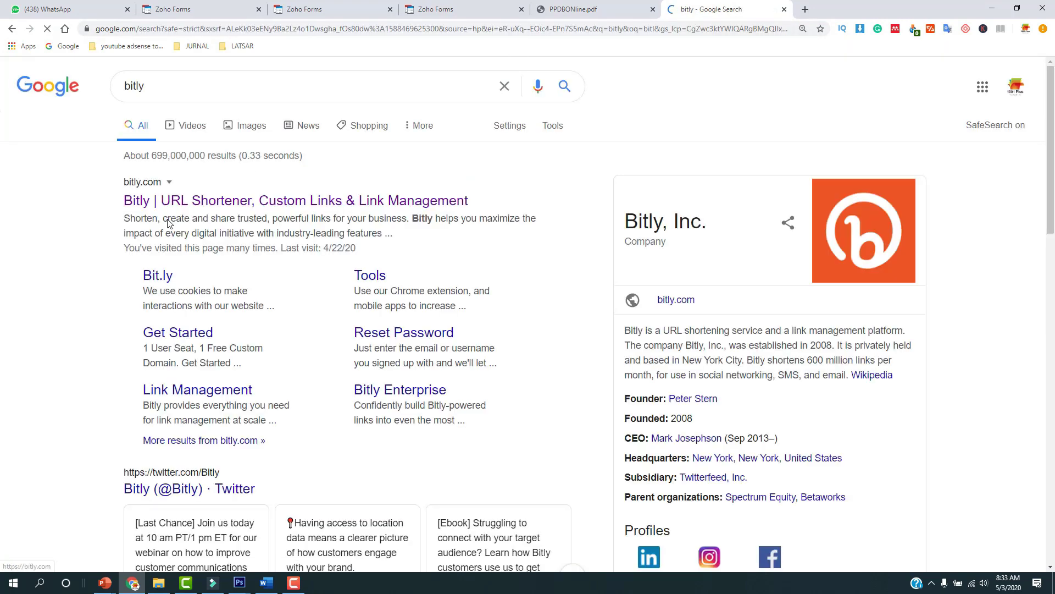
pyautogui.click(184, 201)
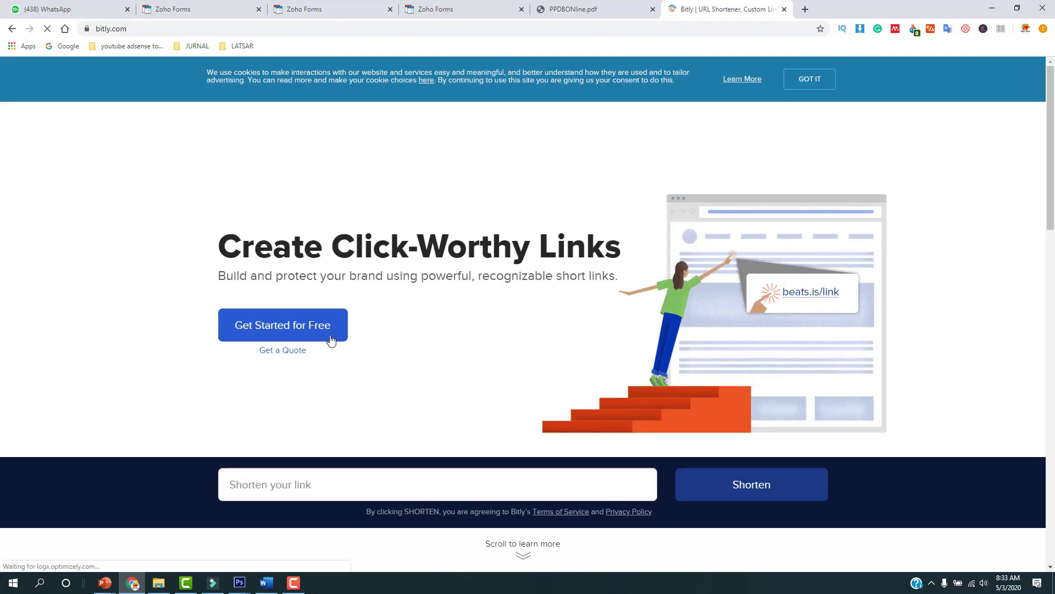
# - Shorten the copied form URL with Bitly and select the generated short link
pyautogui.scroll(-3, 346, 385)
pyautogui.click(278, 321)
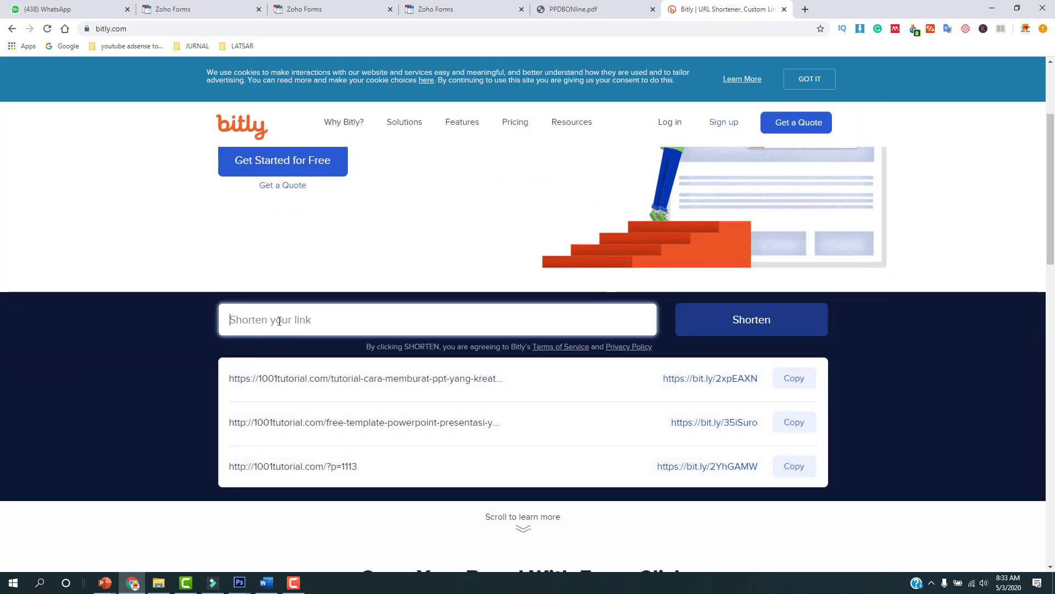
pyautogui.hotkey('ctrl', 'v')
pyautogui.click(709, 319)
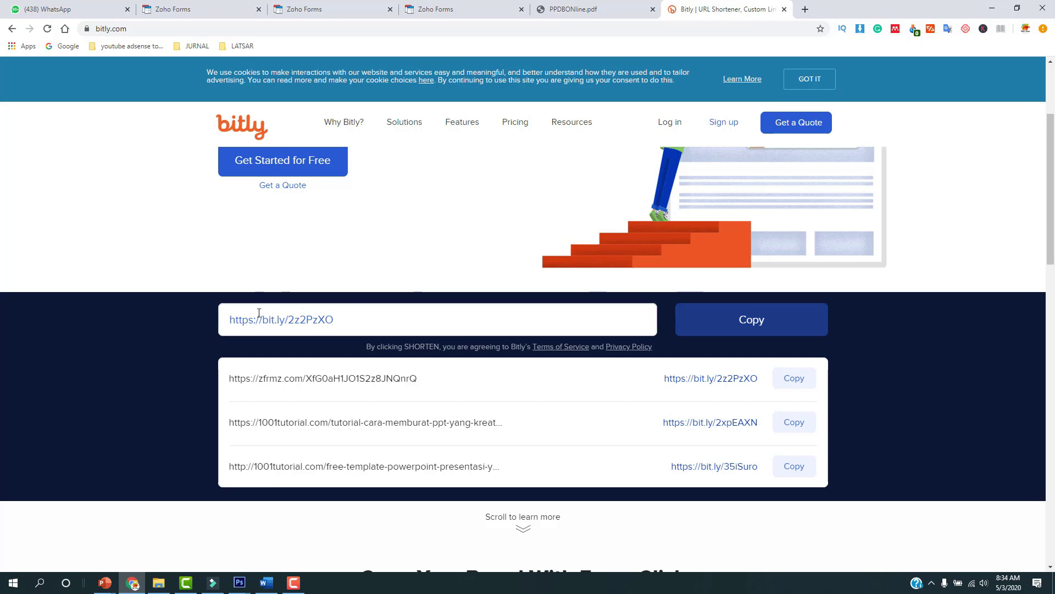
pyautogui.moveTo(329, 317); pyautogui.dragTo(230, 319)
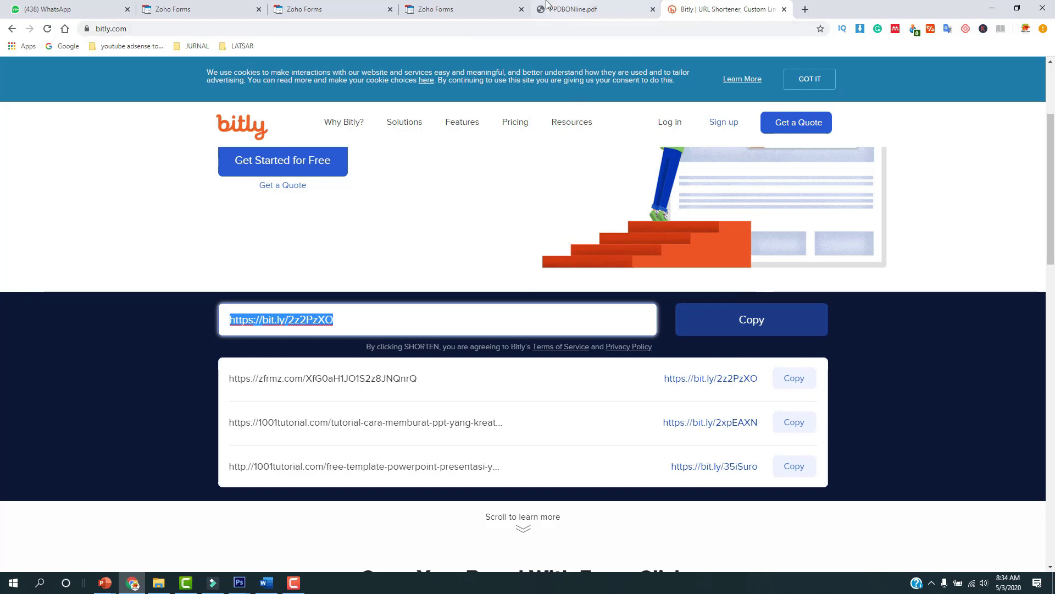
# - Return to the form's share options and review its iframe source code and QR code
pyautogui.click(193, 13)
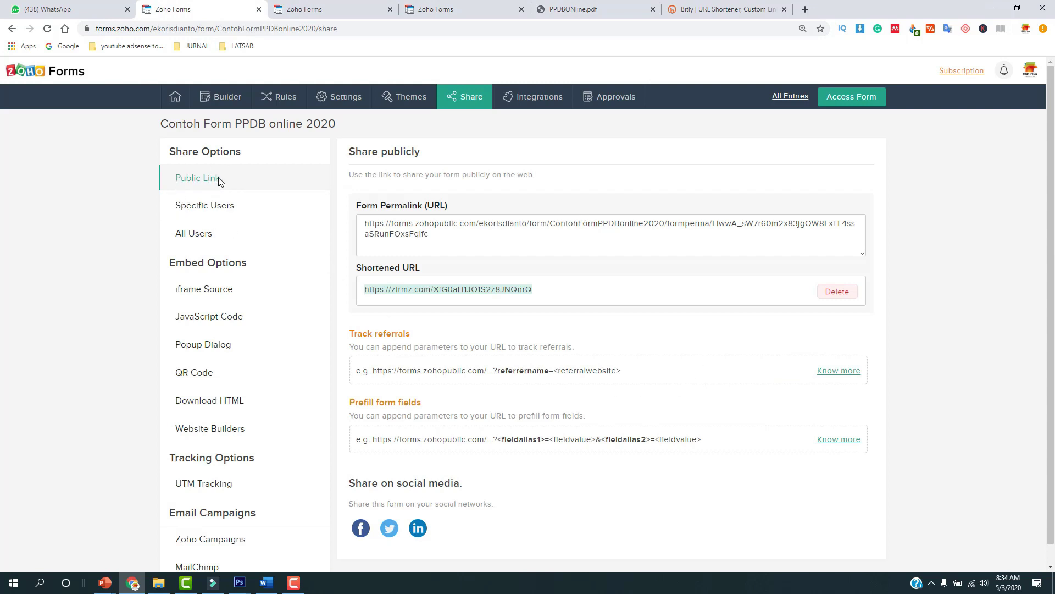
pyautogui.scroll(-1, 217, 259)
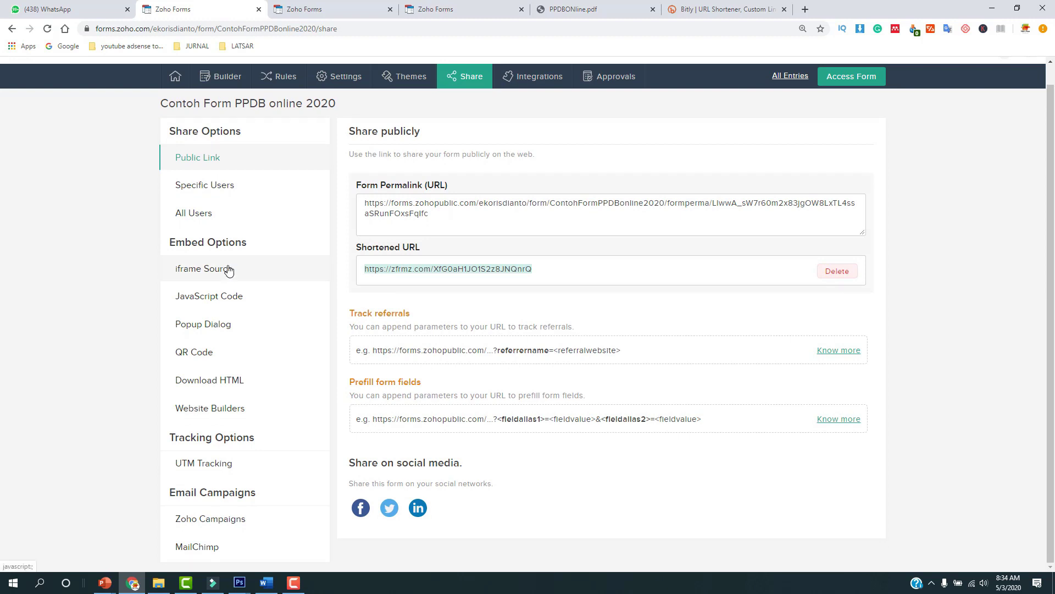
pyautogui.click(228, 270)
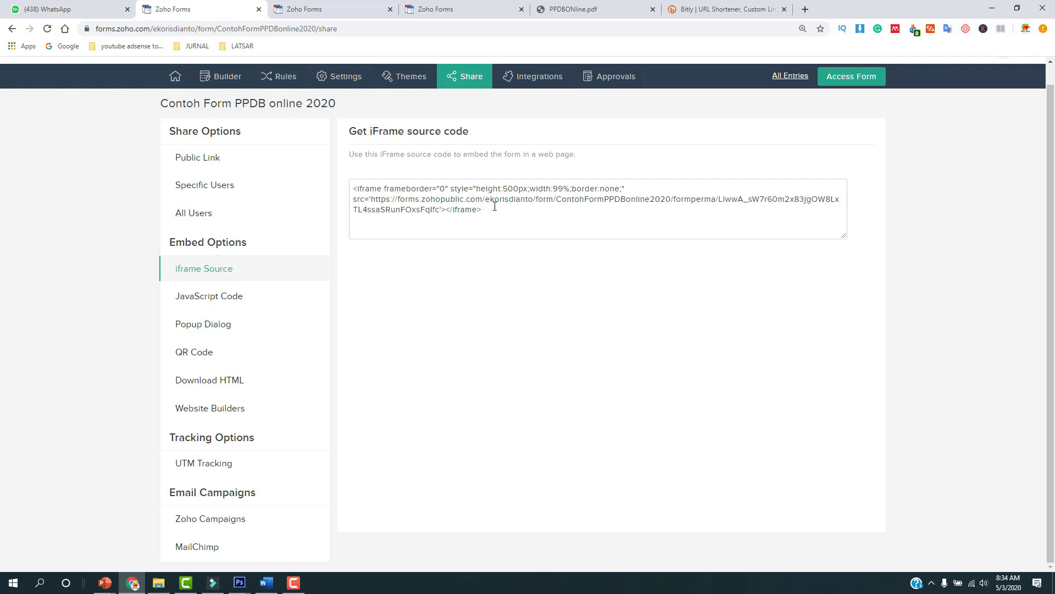
pyautogui.moveTo(484, 210); pyautogui.dragTo(329, 189)
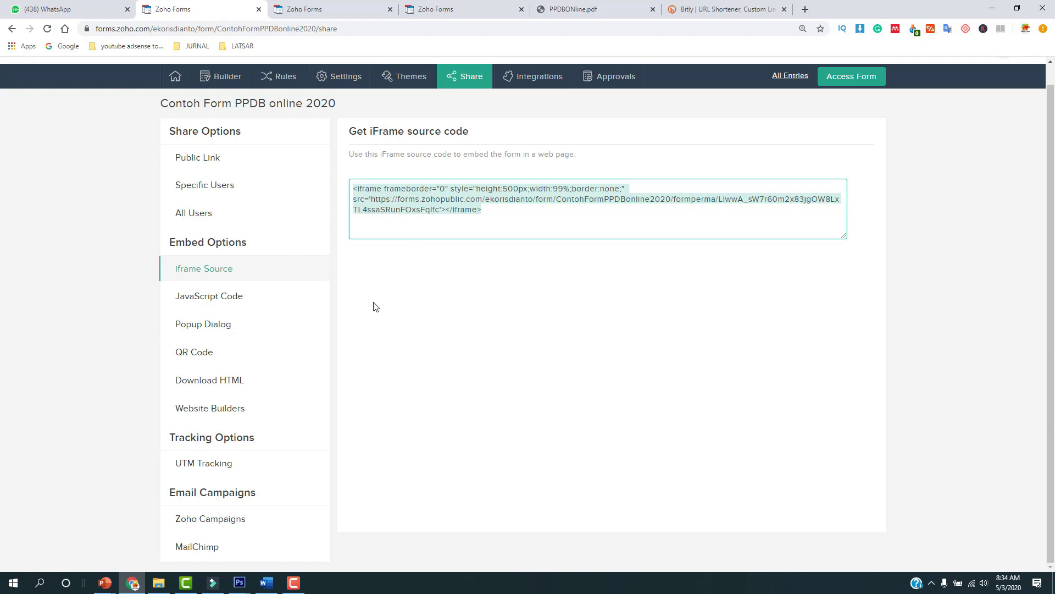
pyautogui.click(195, 355)
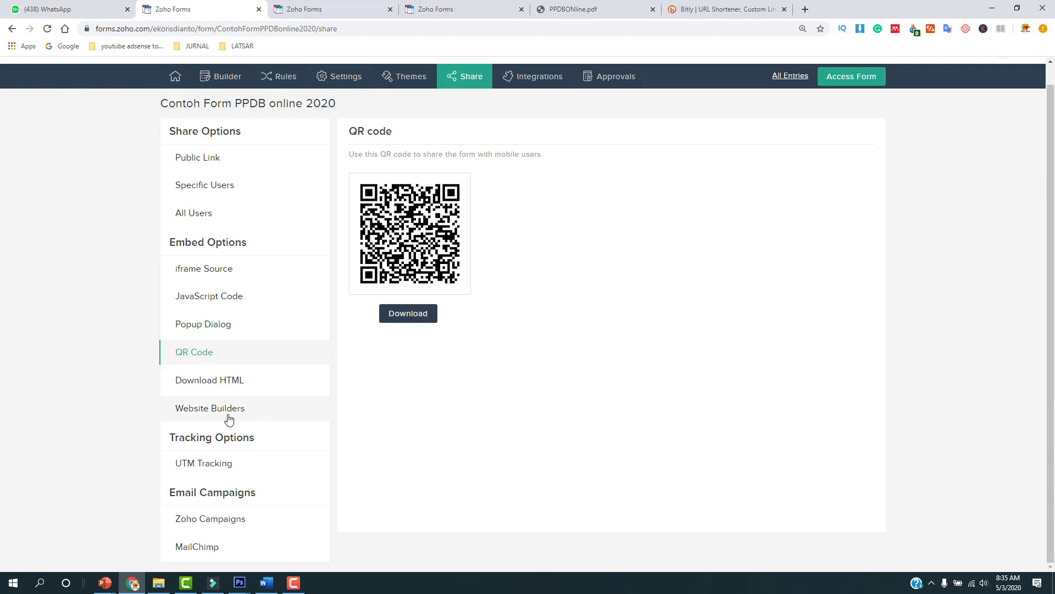
# - Leave the form's share page and bring up the PPDBONline.pdf document
pyautogui.moveTo(176, 80)
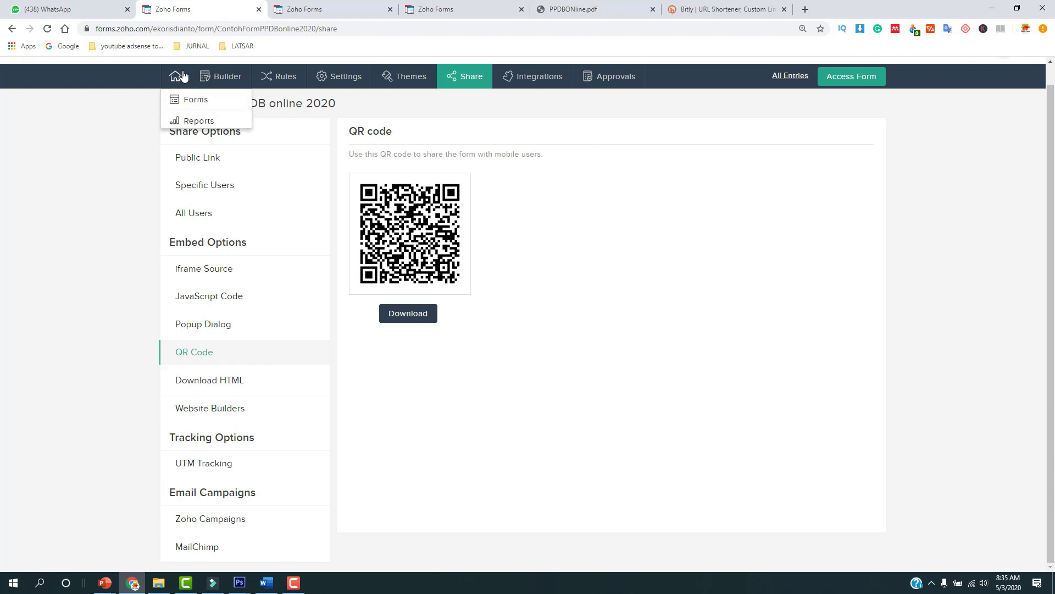
pyautogui.moveTo(183, 94); pyautogui.dragTo(154, 110)
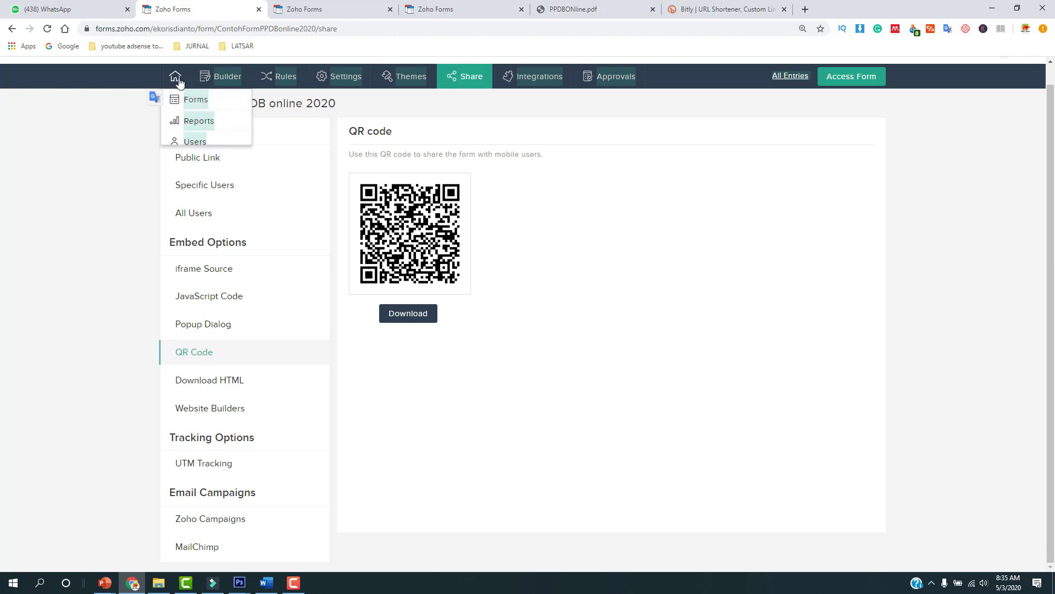
pyautogui.click(489, 9)
pyautogui.click(560, 9)
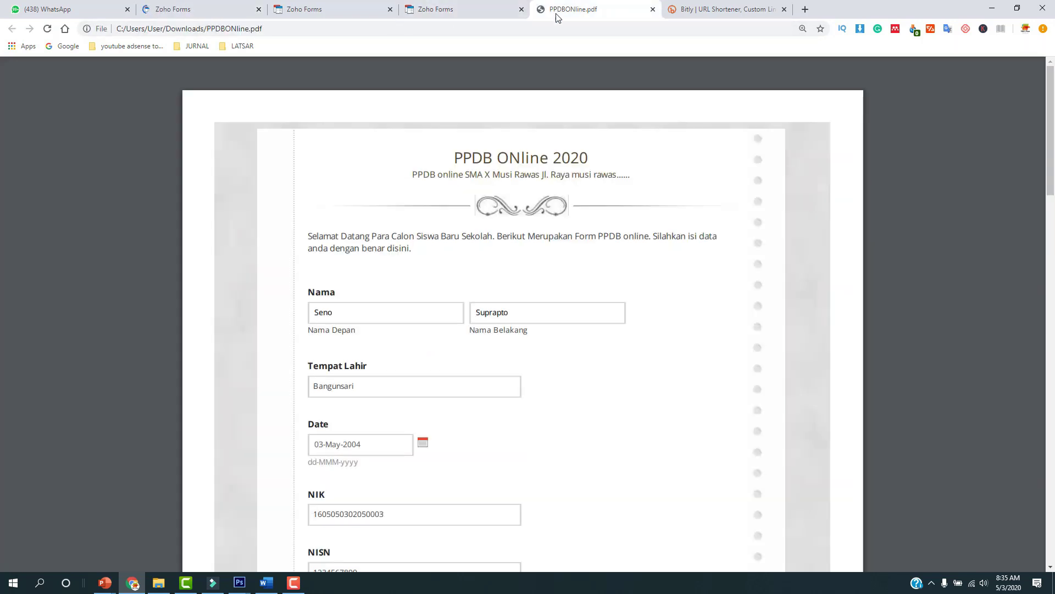